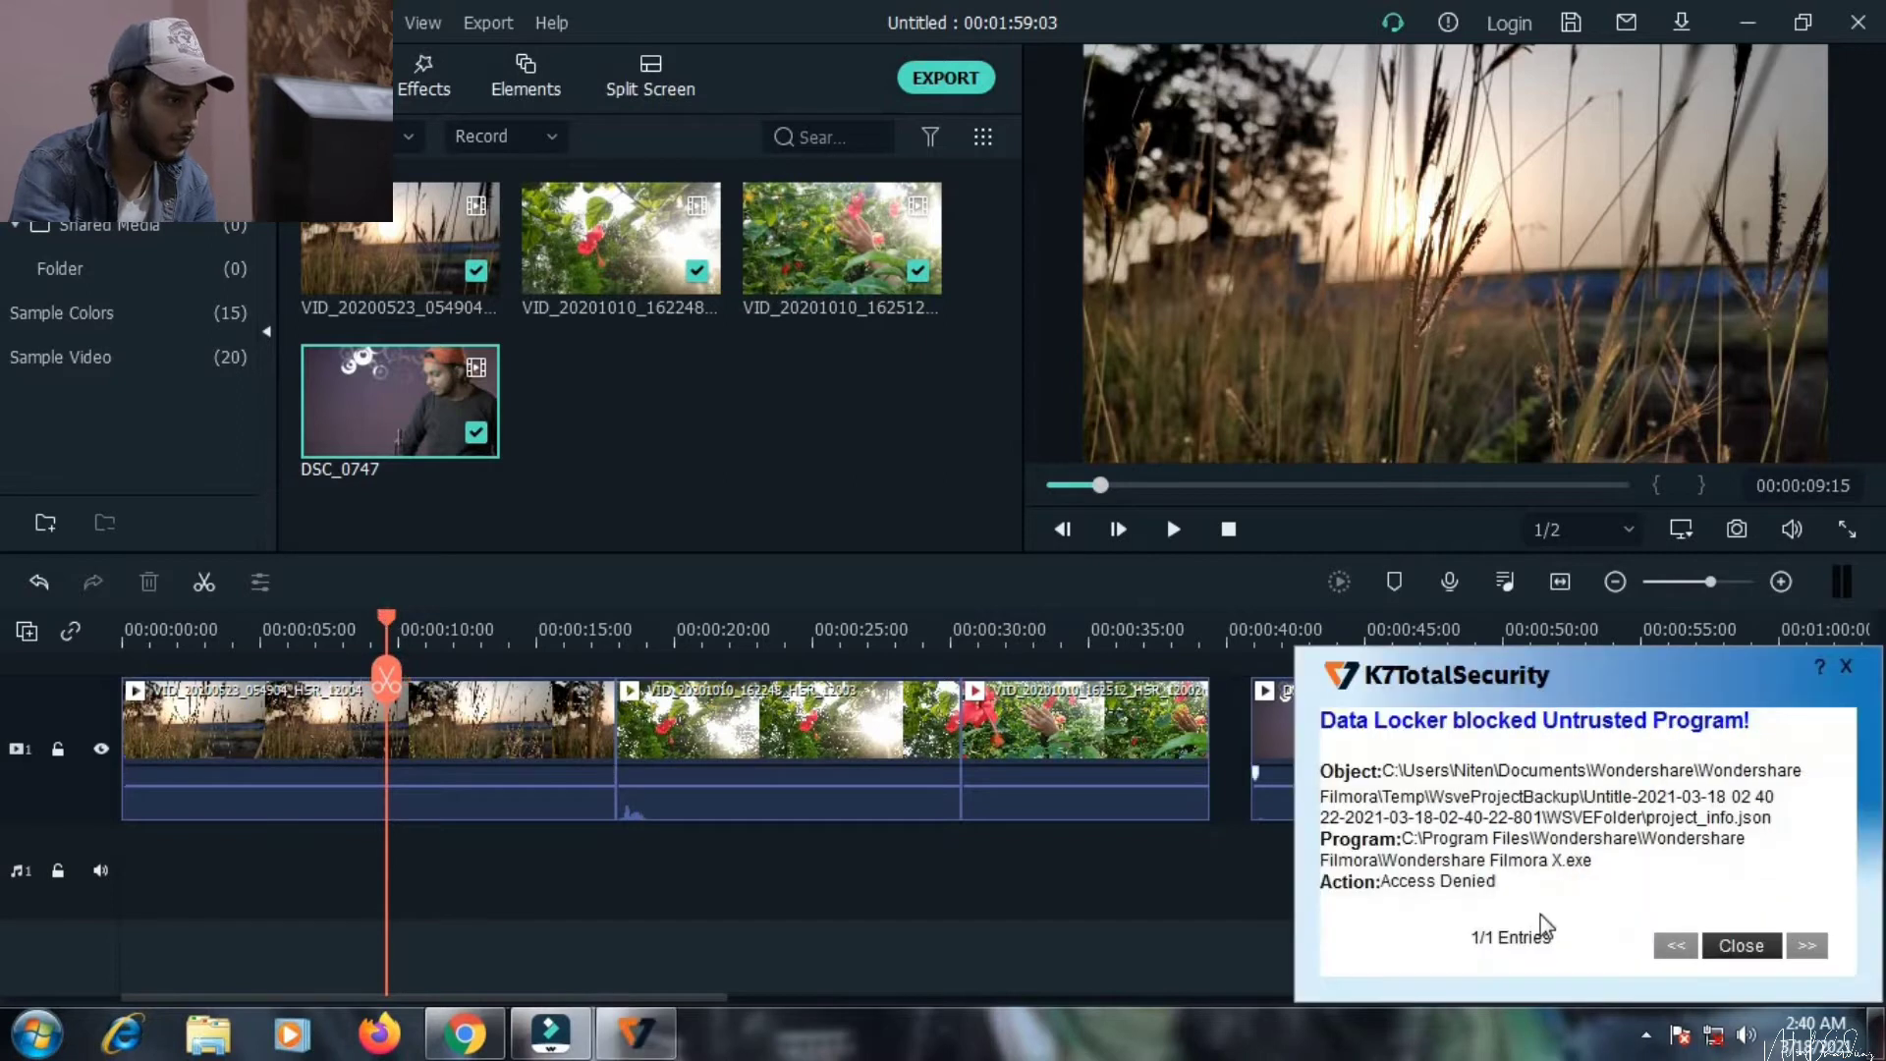
# - Dismiss the K7 security warning and open Color Correction from the sunset grass clip's right-click menu
pyautogui.click(1710, 946)
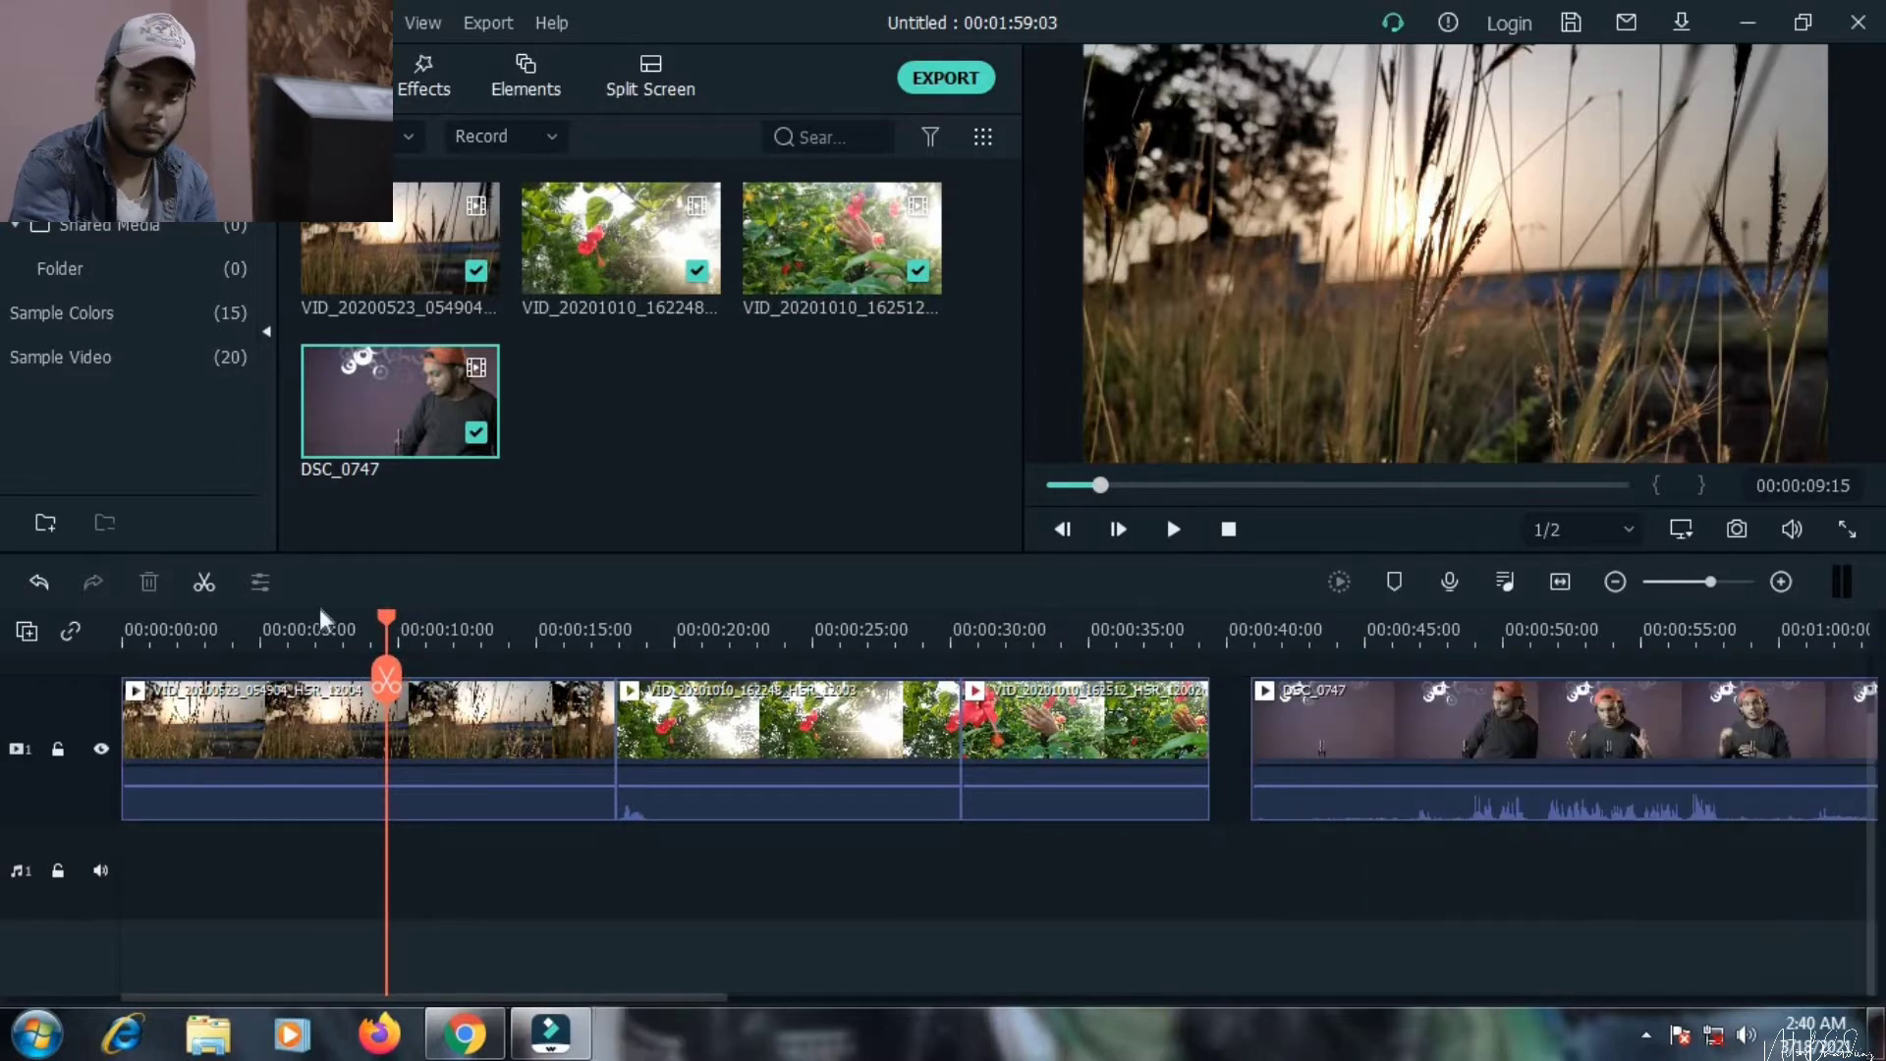
pyautogui.click(330, 736)
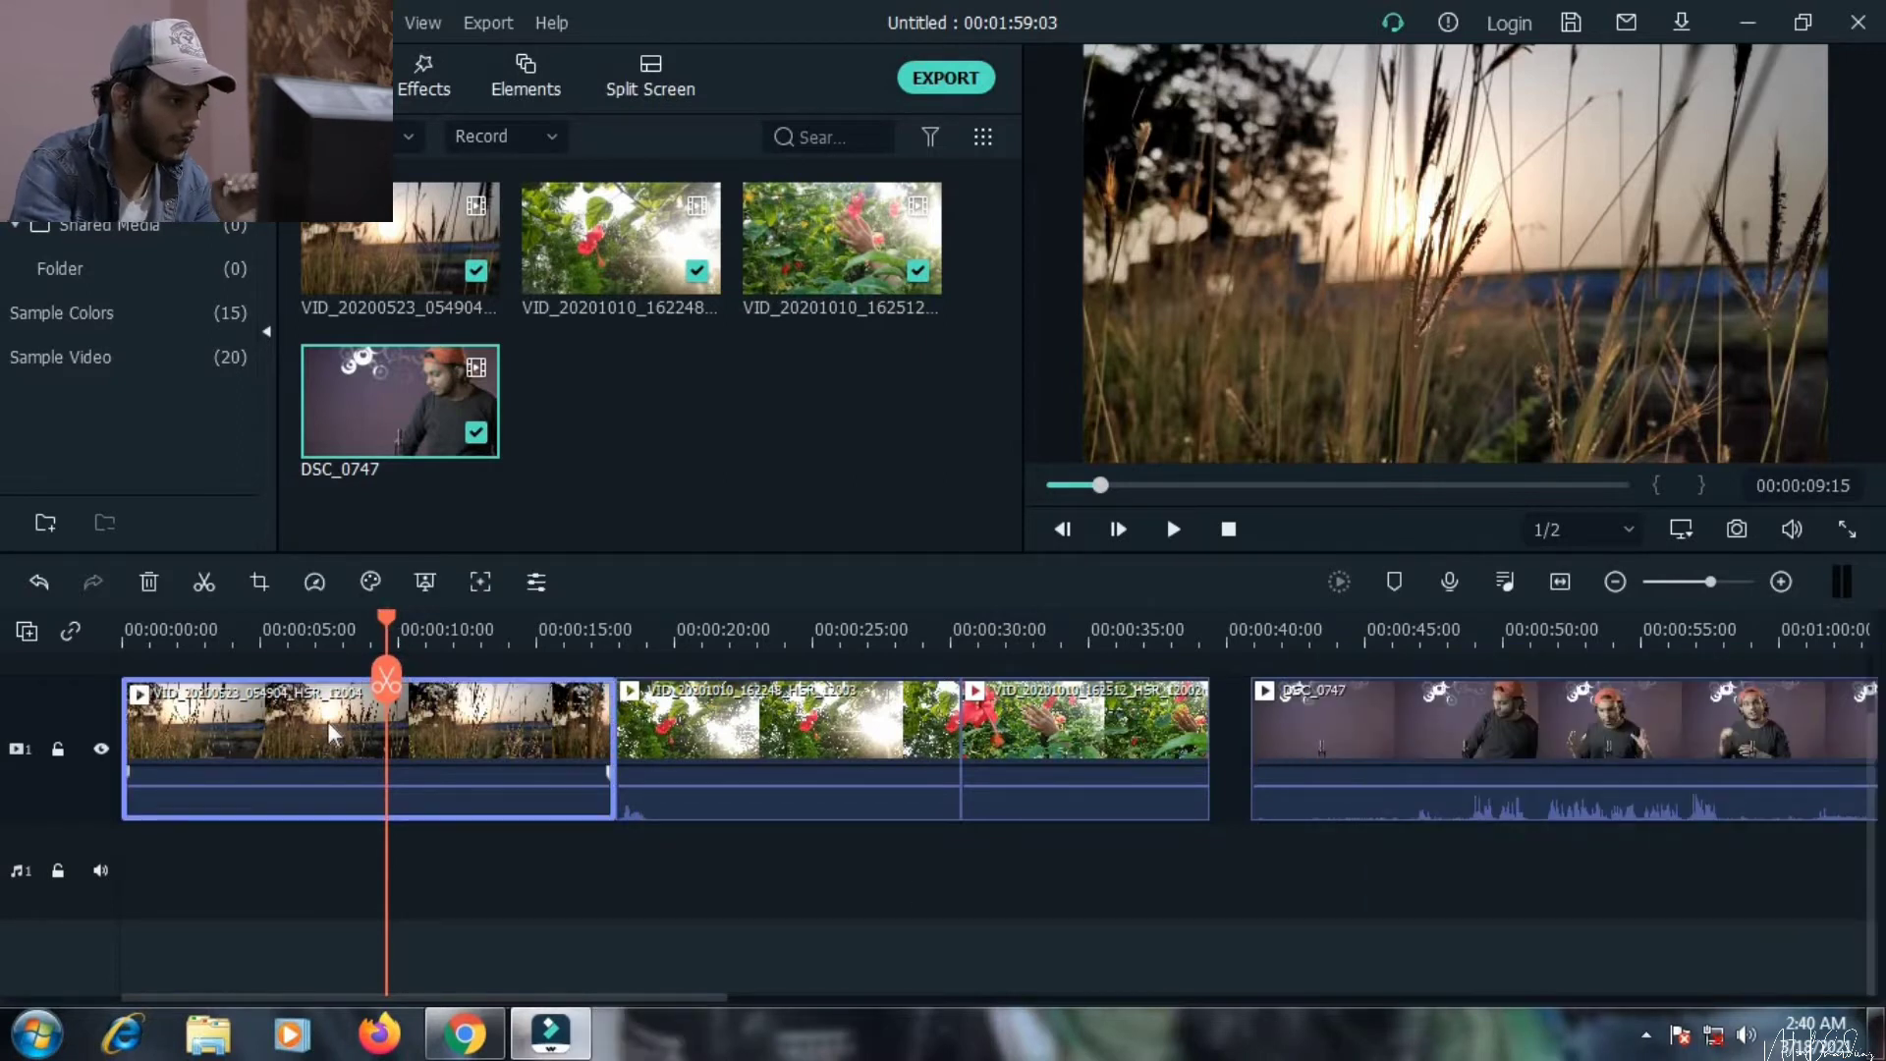
pyautogui.click(371, 583)
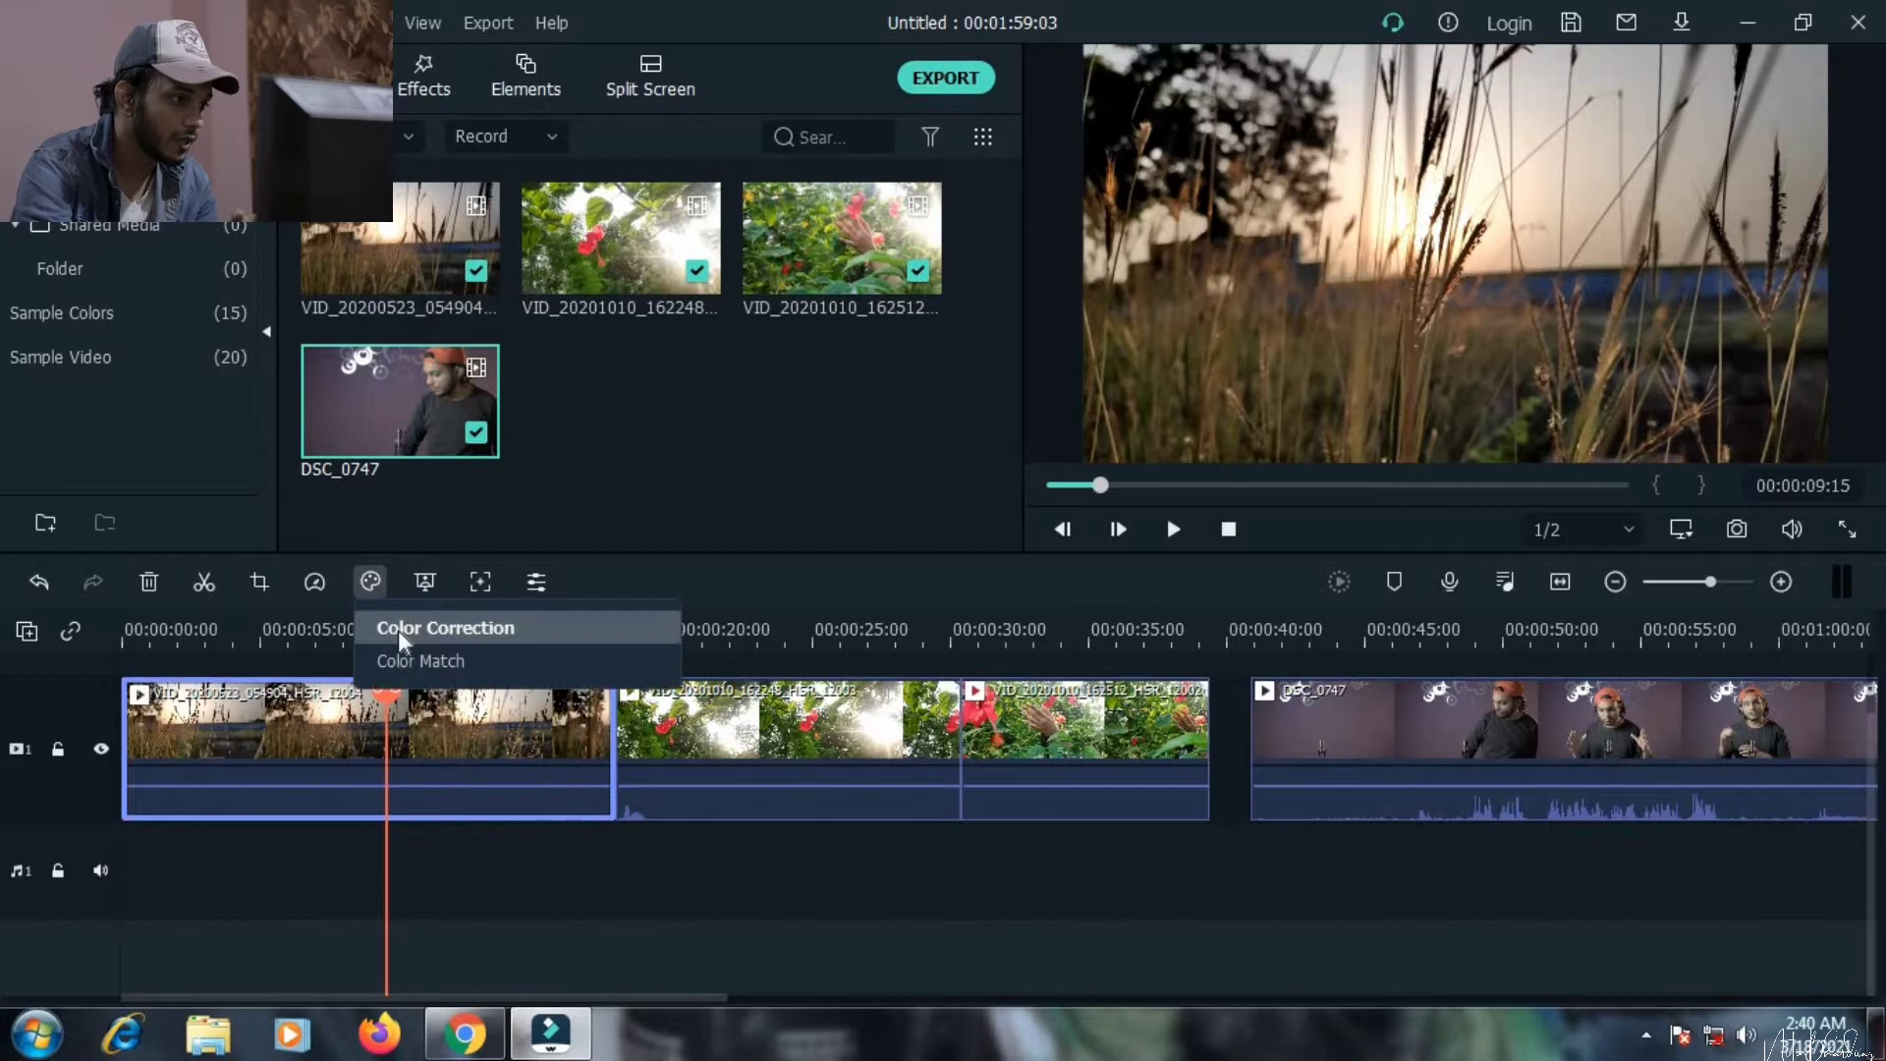
pyautogui.click(314, 711)
pyautogui.rightClick(313, 712)
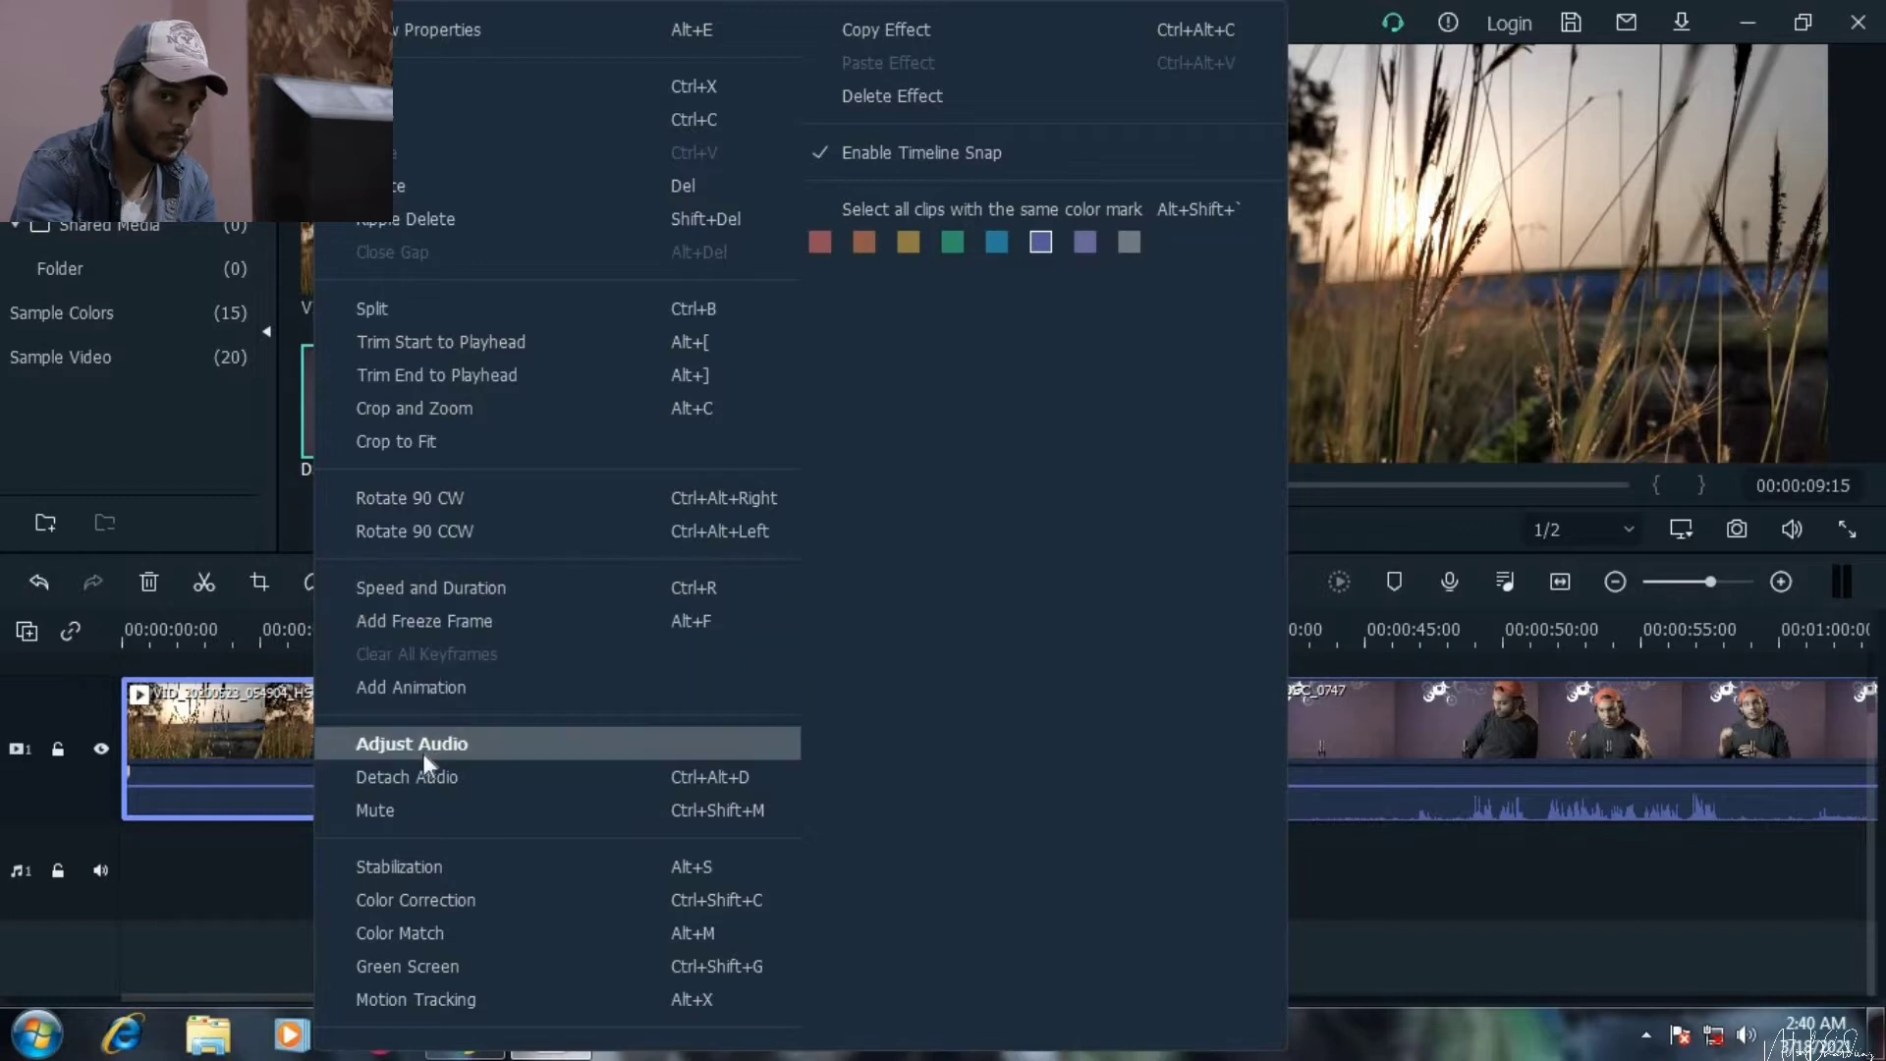
pyautogui.click(411, 899)
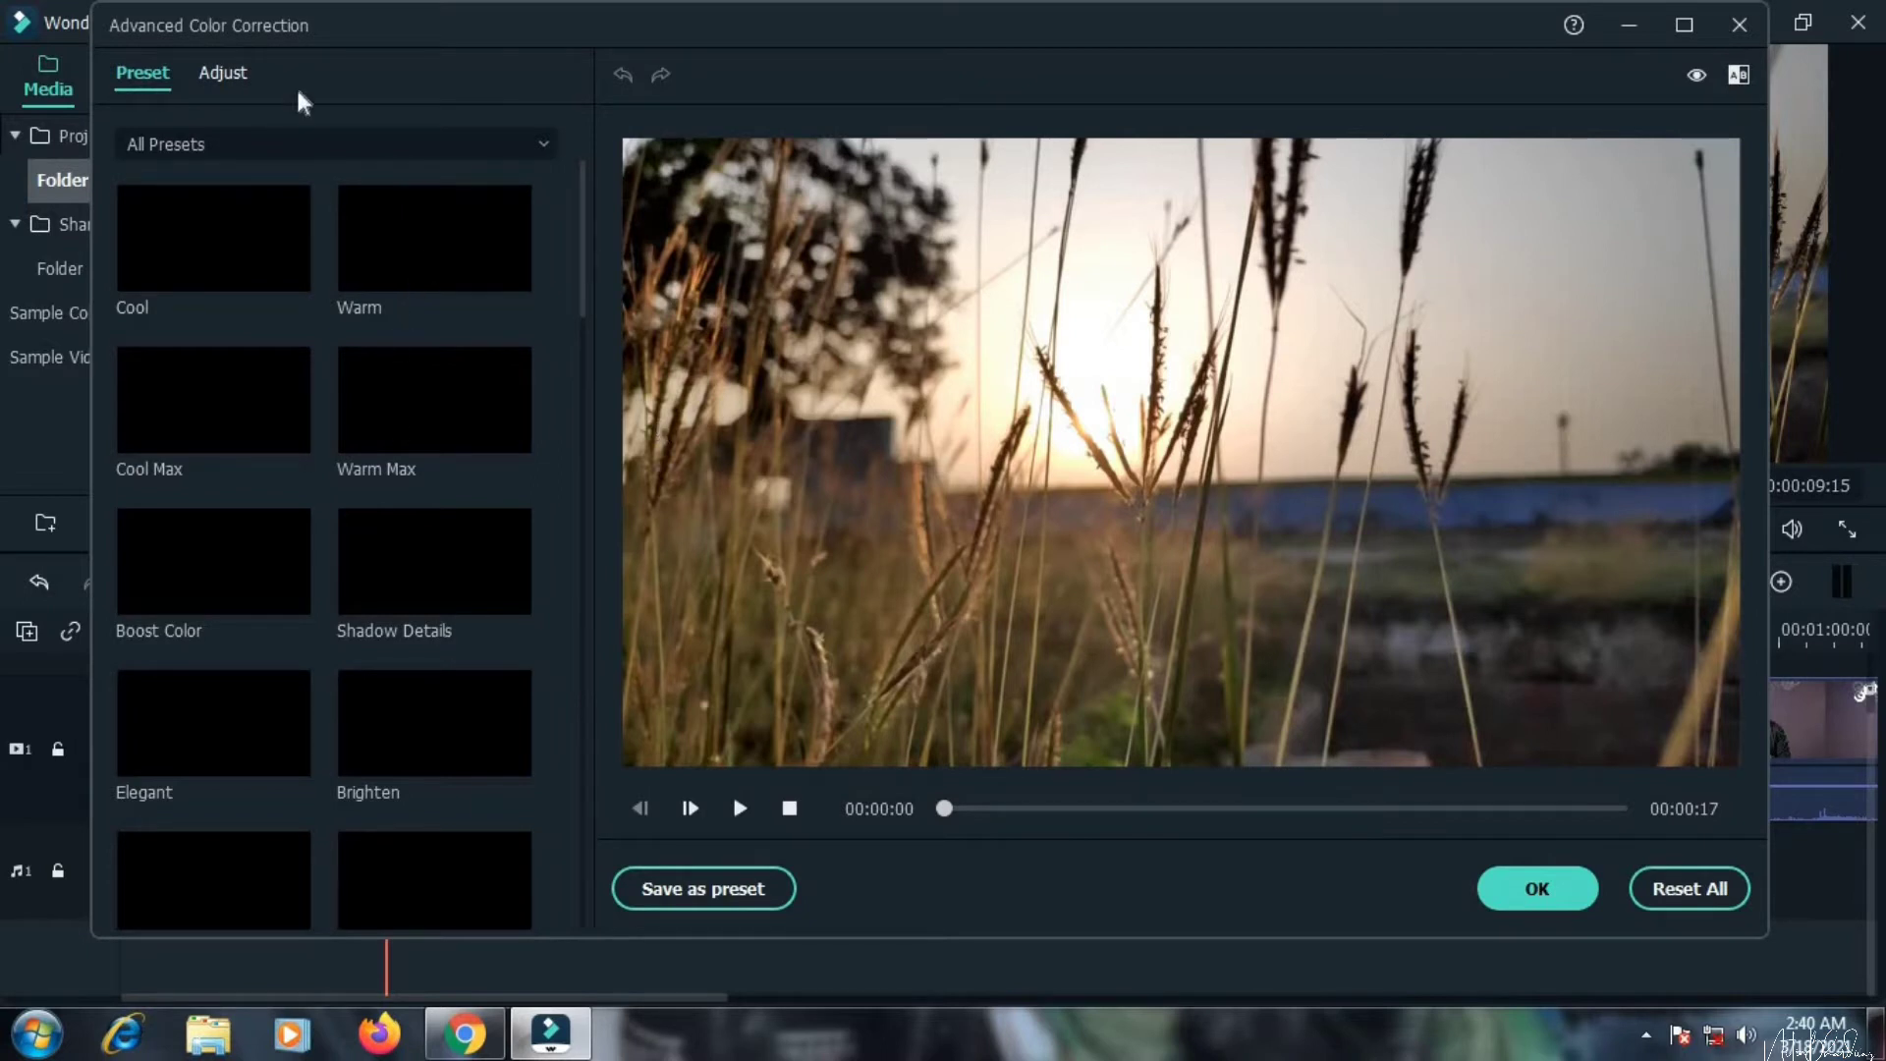
# - Switch to the Adjust tab and expand the White Balance section
pyautogui.click(231, 79)
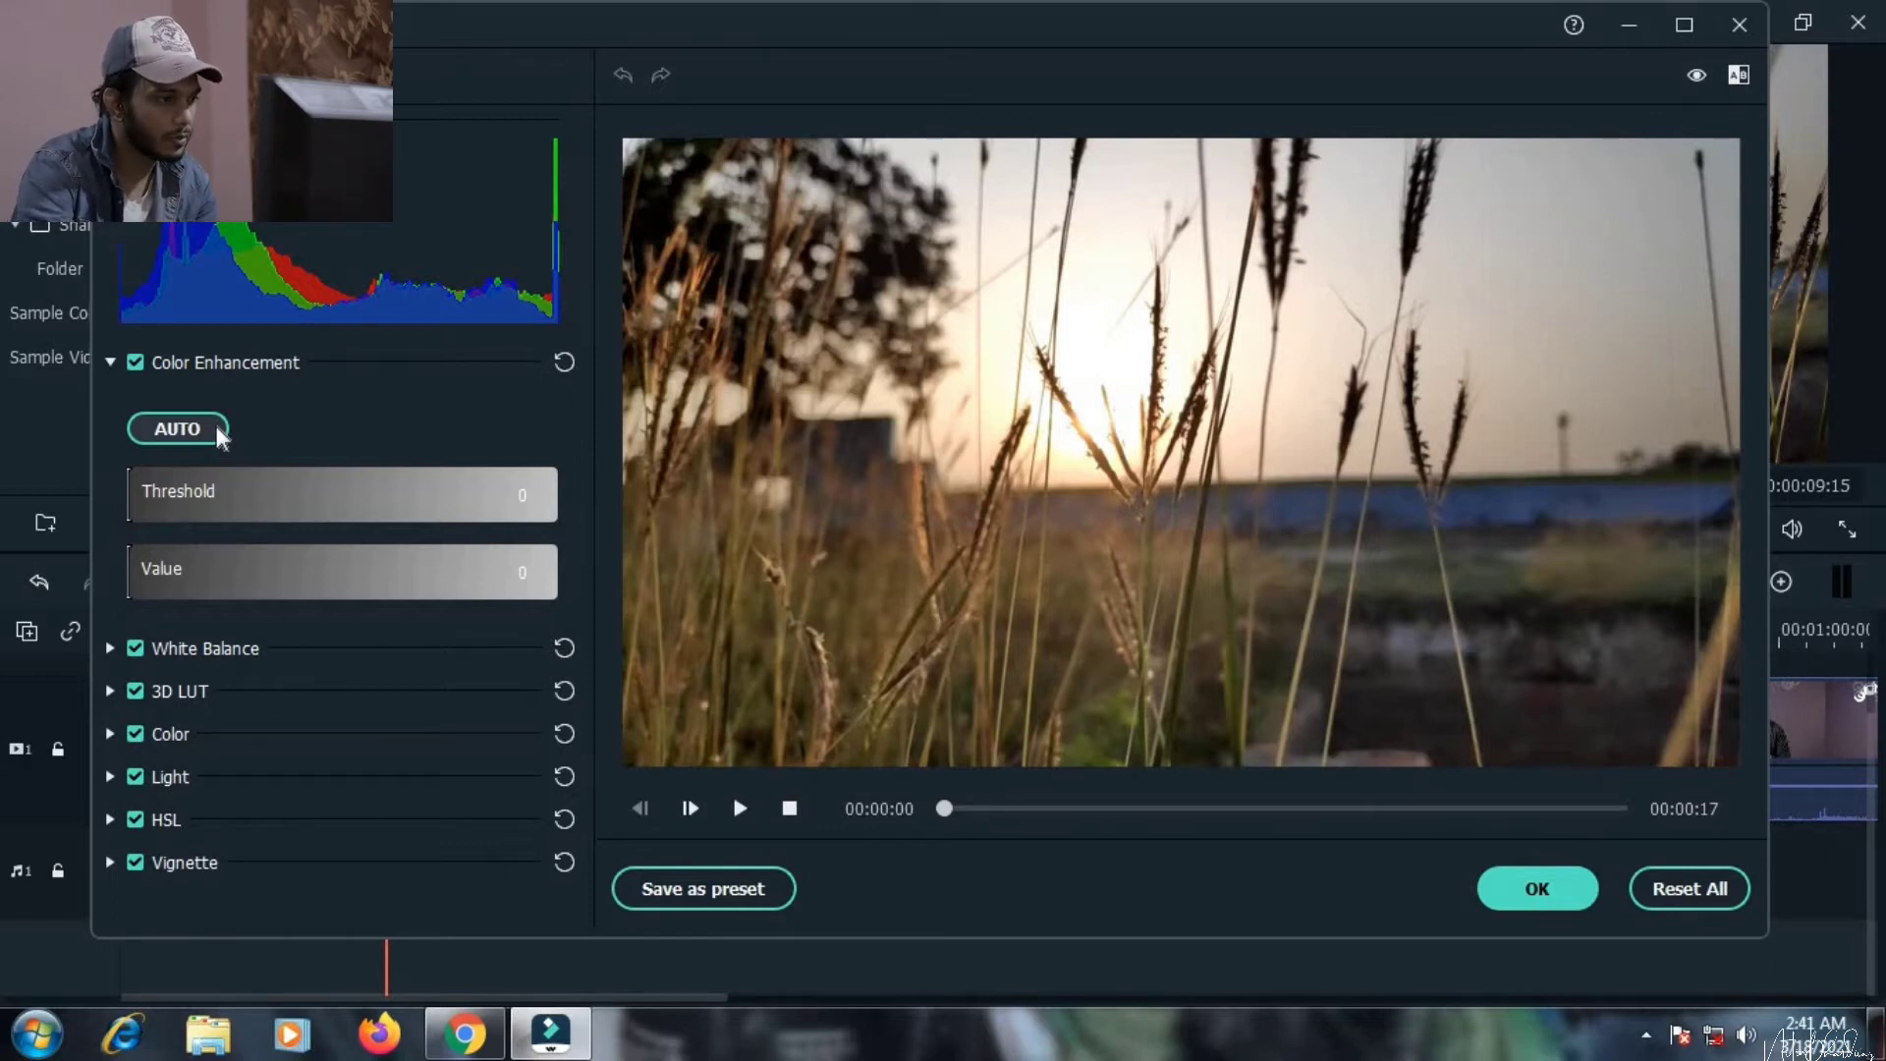
pyautogui.click(111, 647)
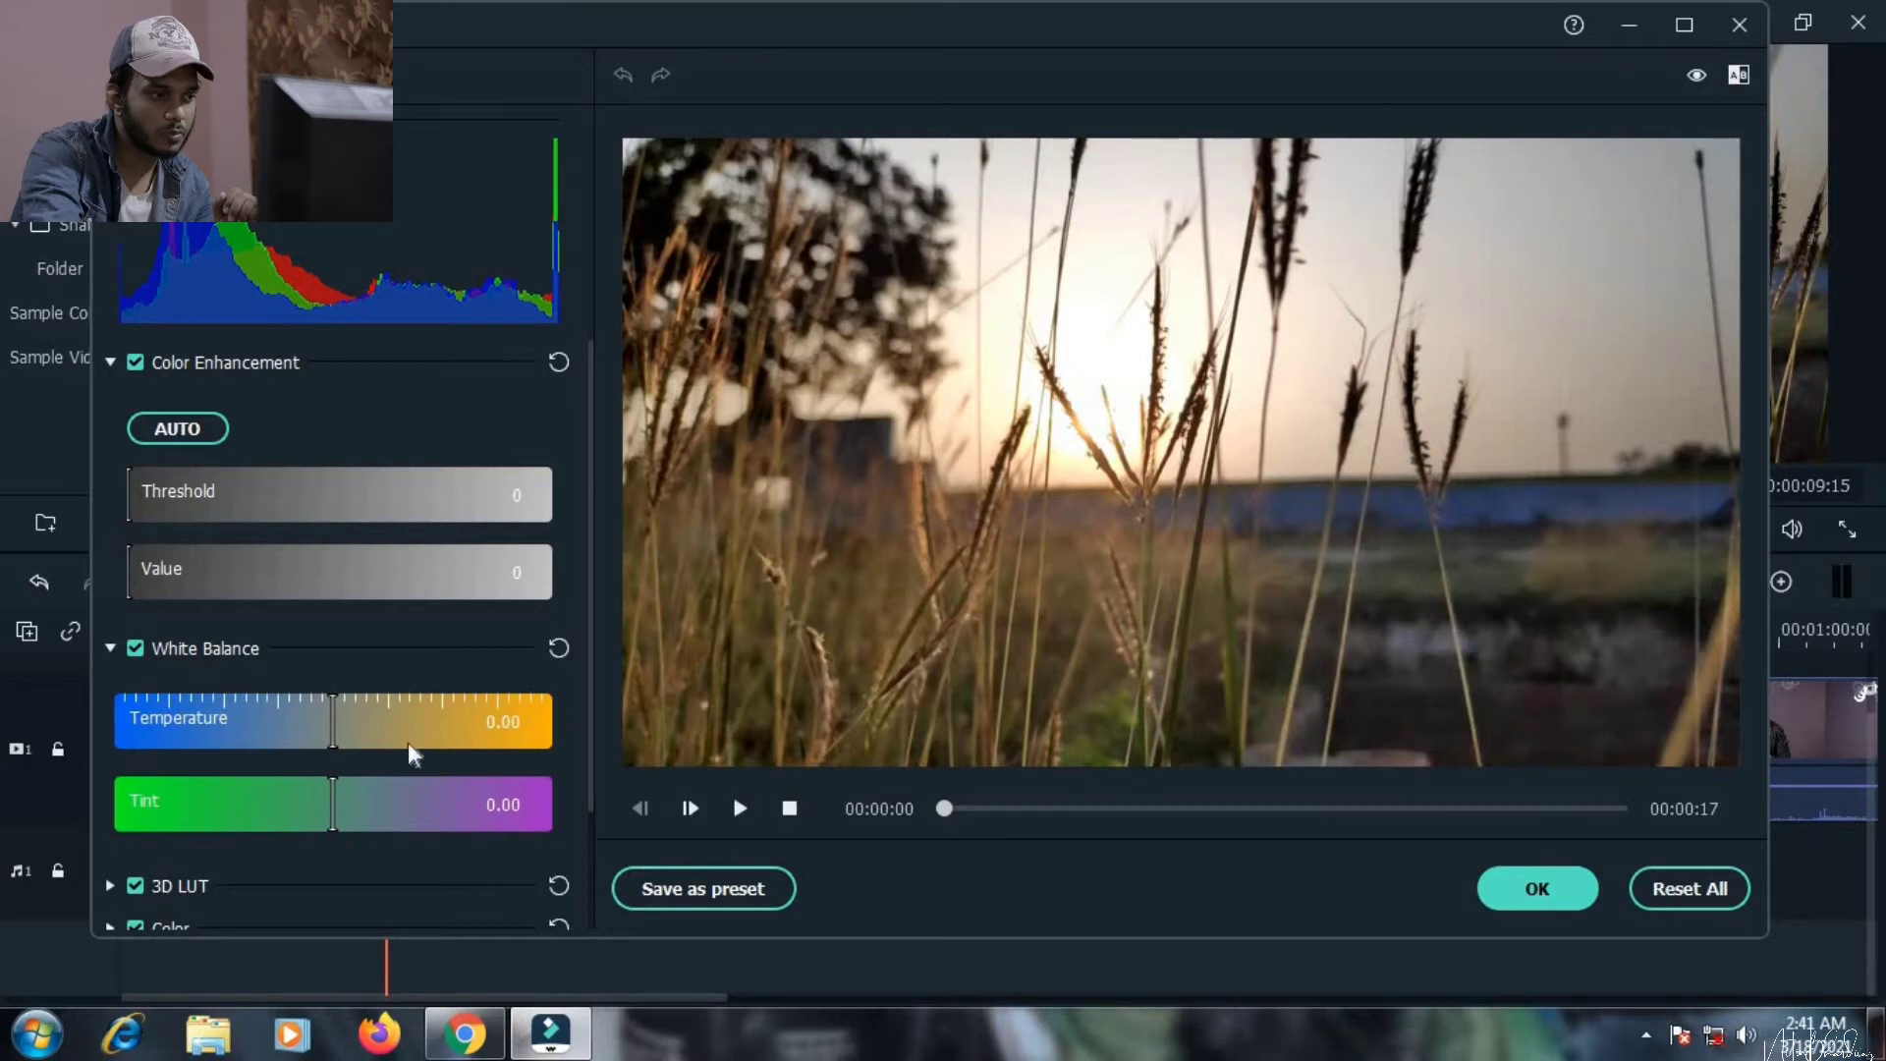
# - Warm the sunset grass clip with white balance Temperature 11.24 and Tint 4.29
pyautogui.moveTo(331, 745)
pyautogui.mouseDown()
pyautogui.moveTo(459, 759)
pyautogui.moveTo(436, 774)
pyautogui.mouseUp()
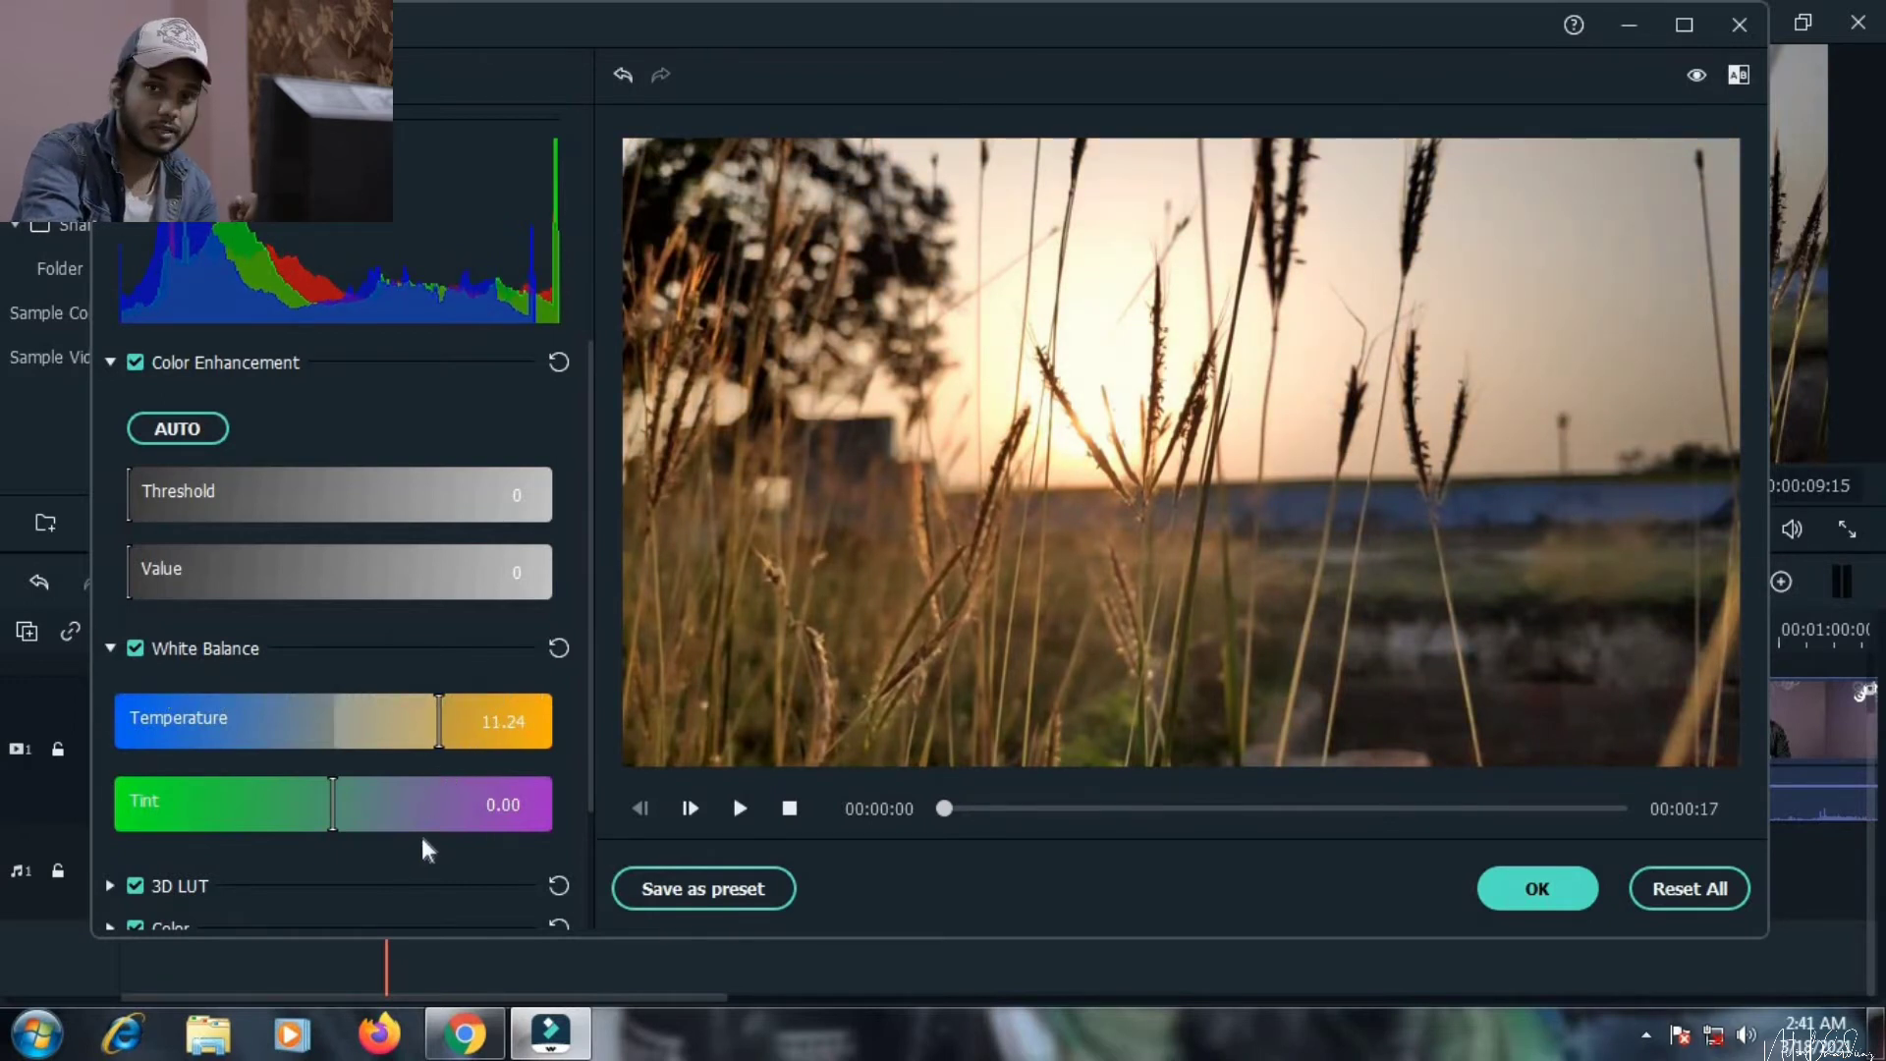
pyautogui.moveTo(334, 824); pyautogui.dragTo(364, 850)
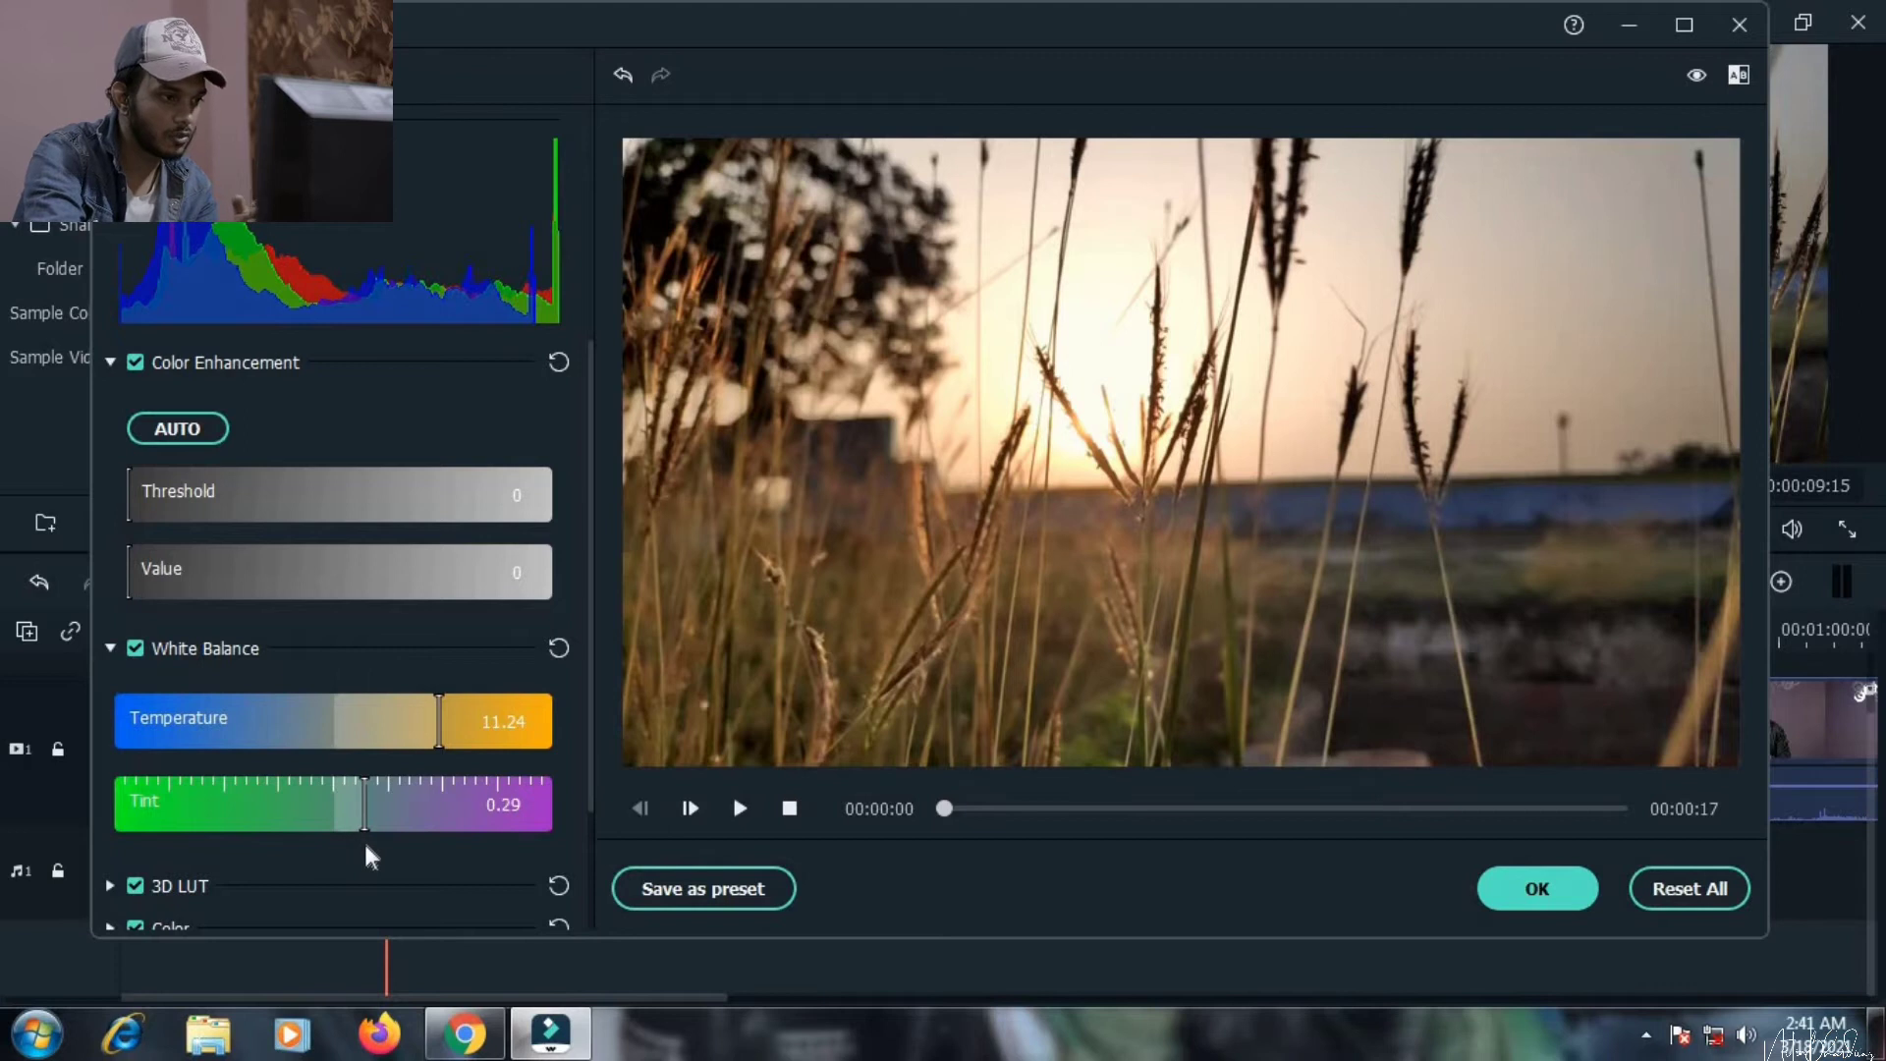
pyautogui.moveTo(365, 846)
pyautogui.mouseDown()
pyautogui.moveTo(435, 845)
pyautogui.moveTo(415, 858)
pyautogui.mouseUp()
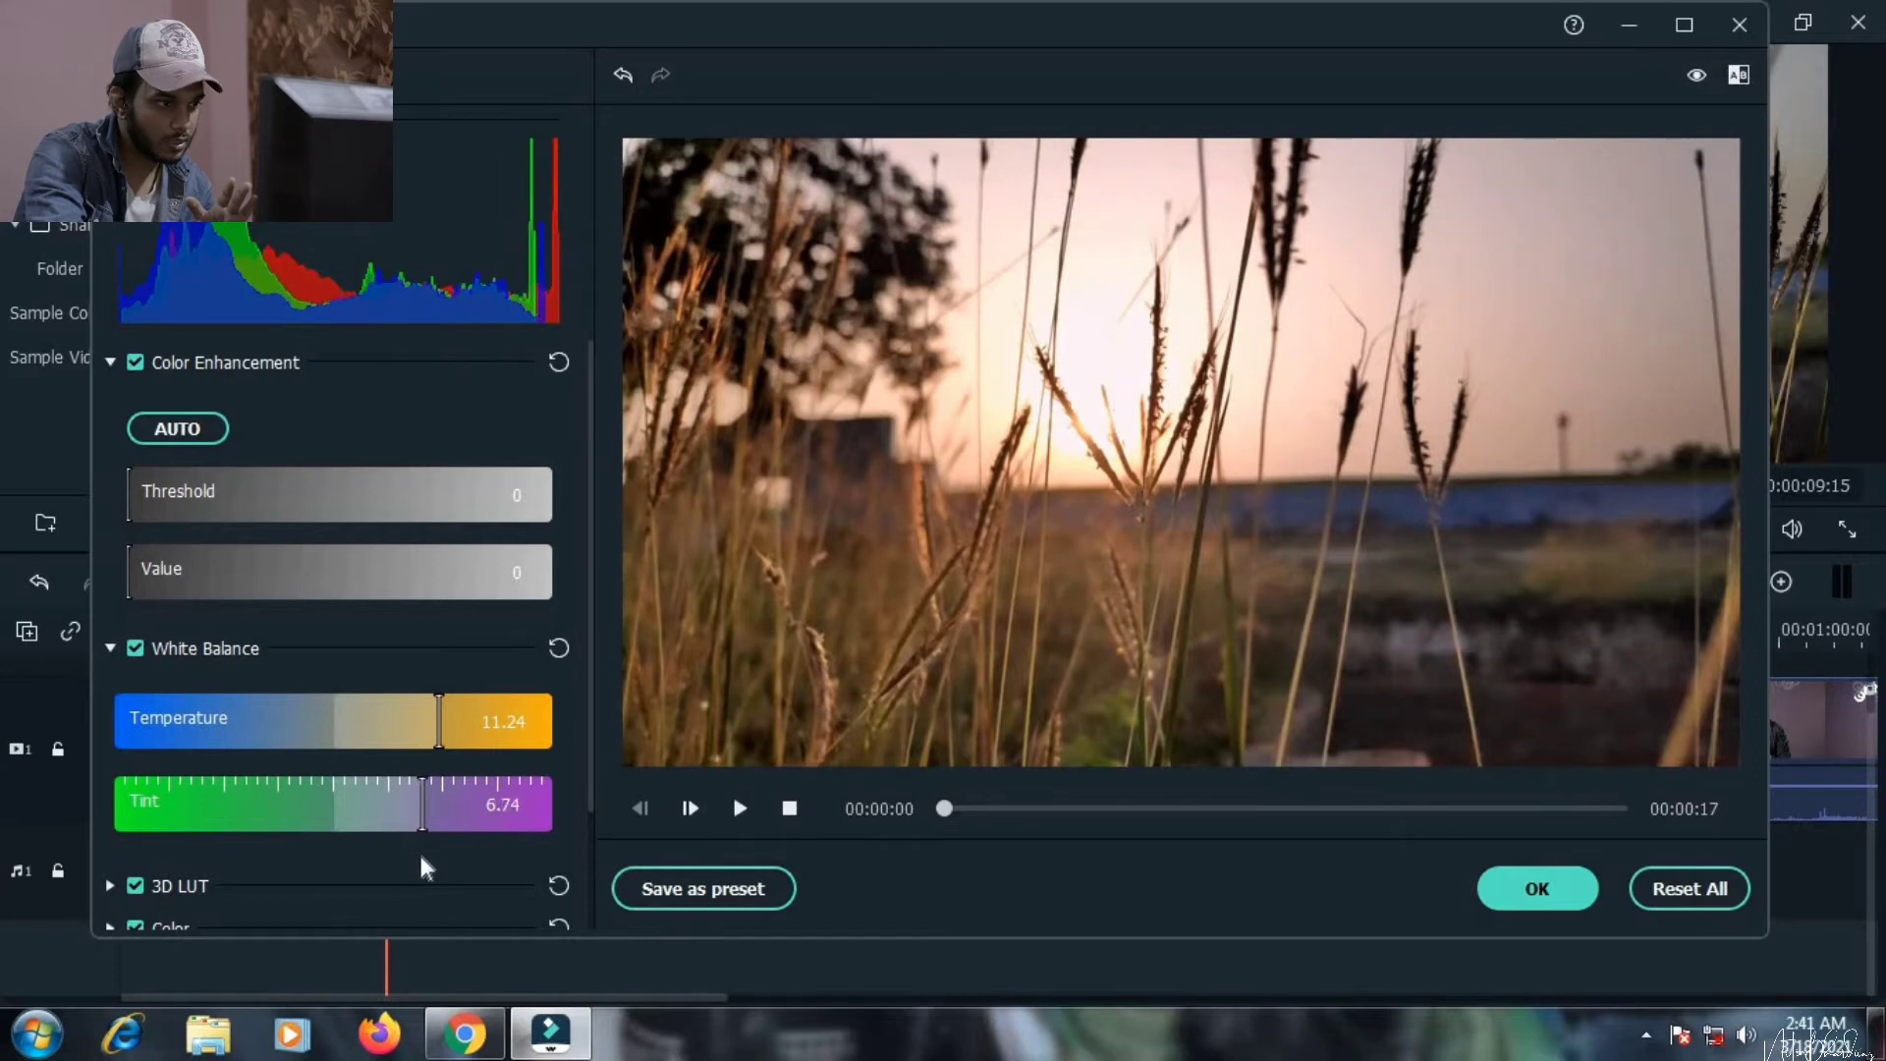
pyautogui.moveTo(413, 858); pyautogui.dragTo(408, 859)
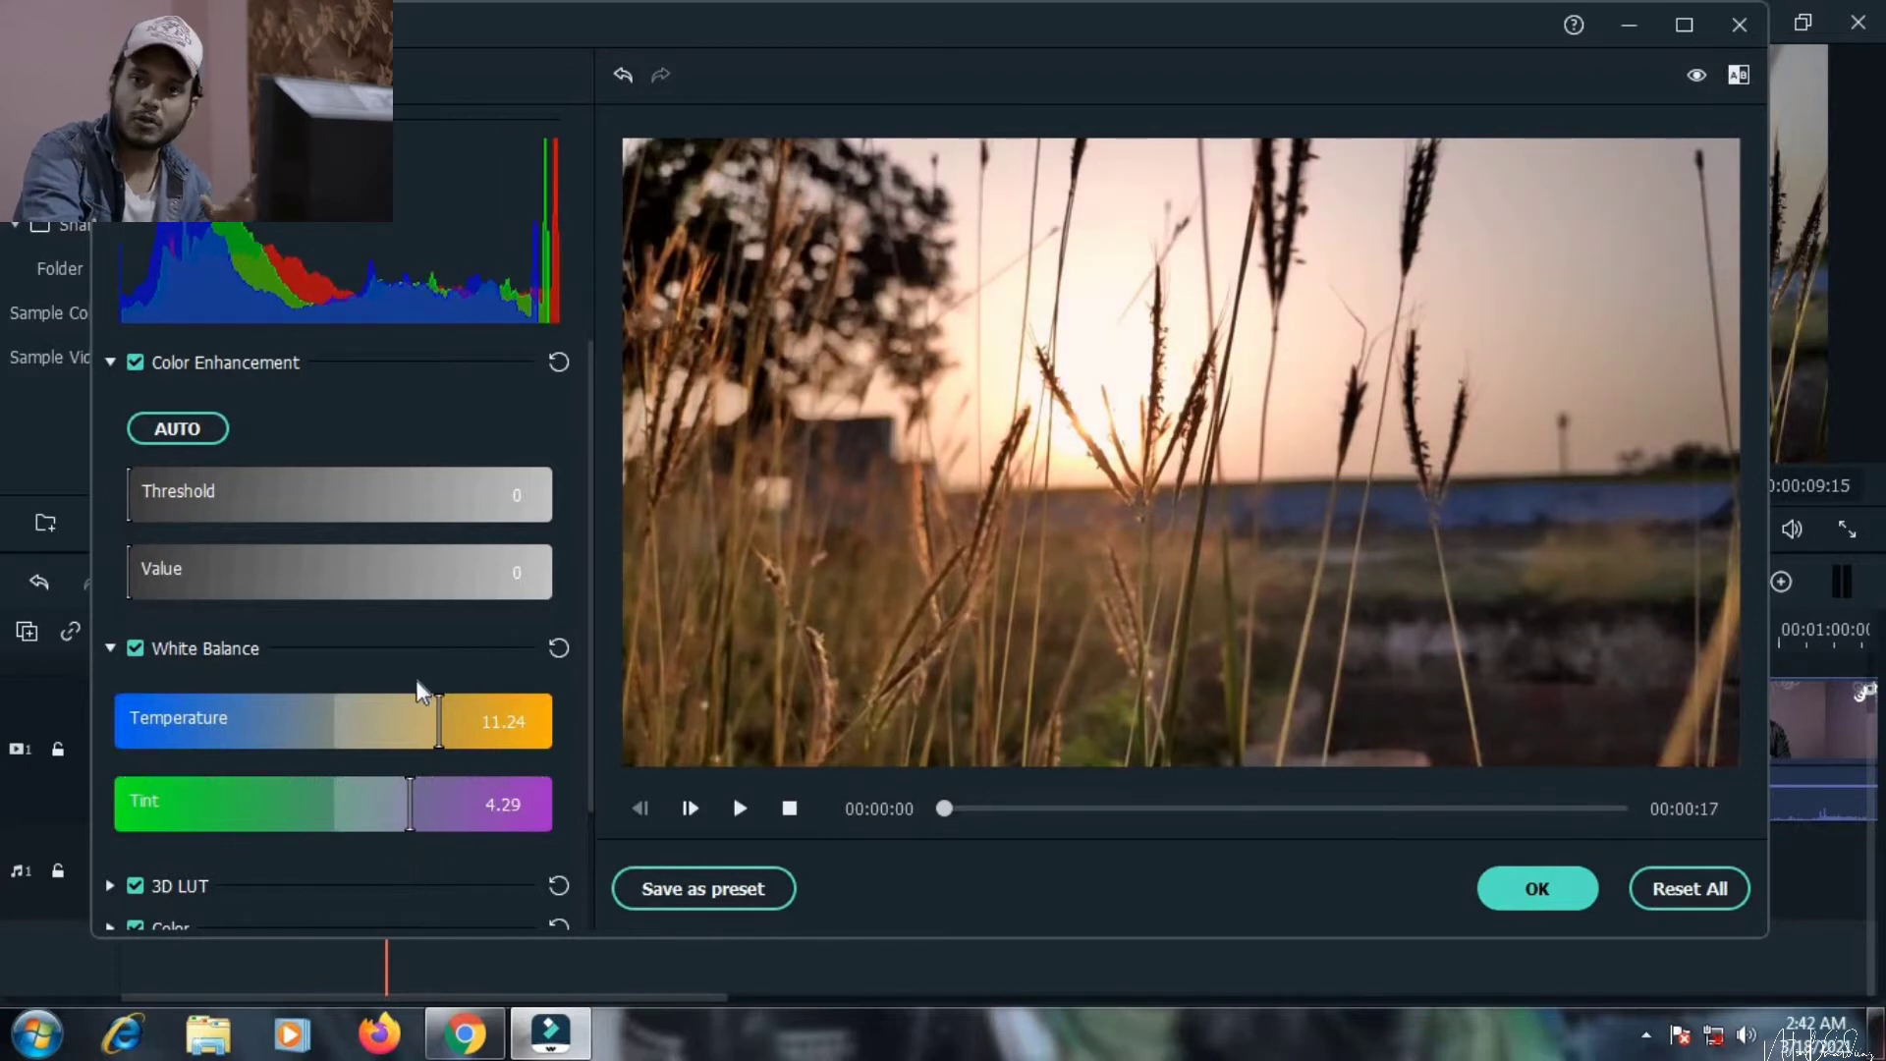
pyautogui.scroll(-1, 415, 680)
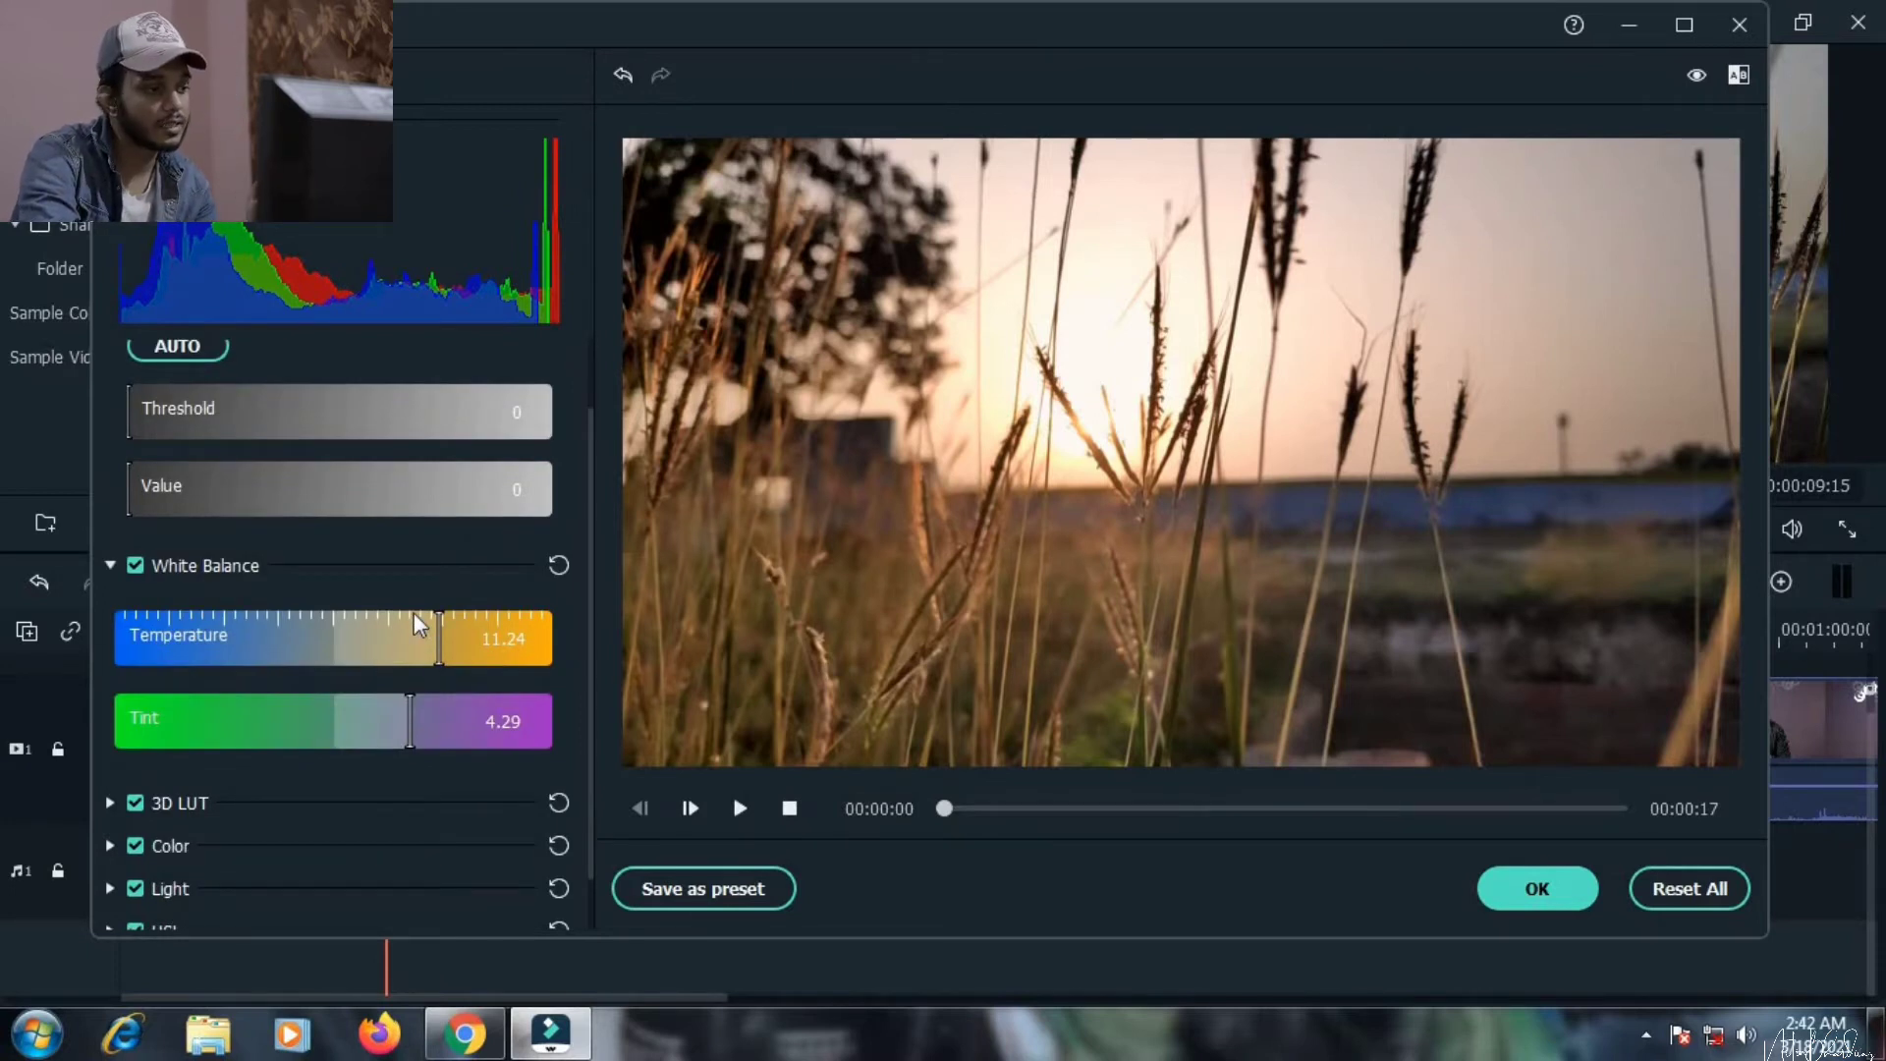
pyautogui.scroll(-1, 259, 689)
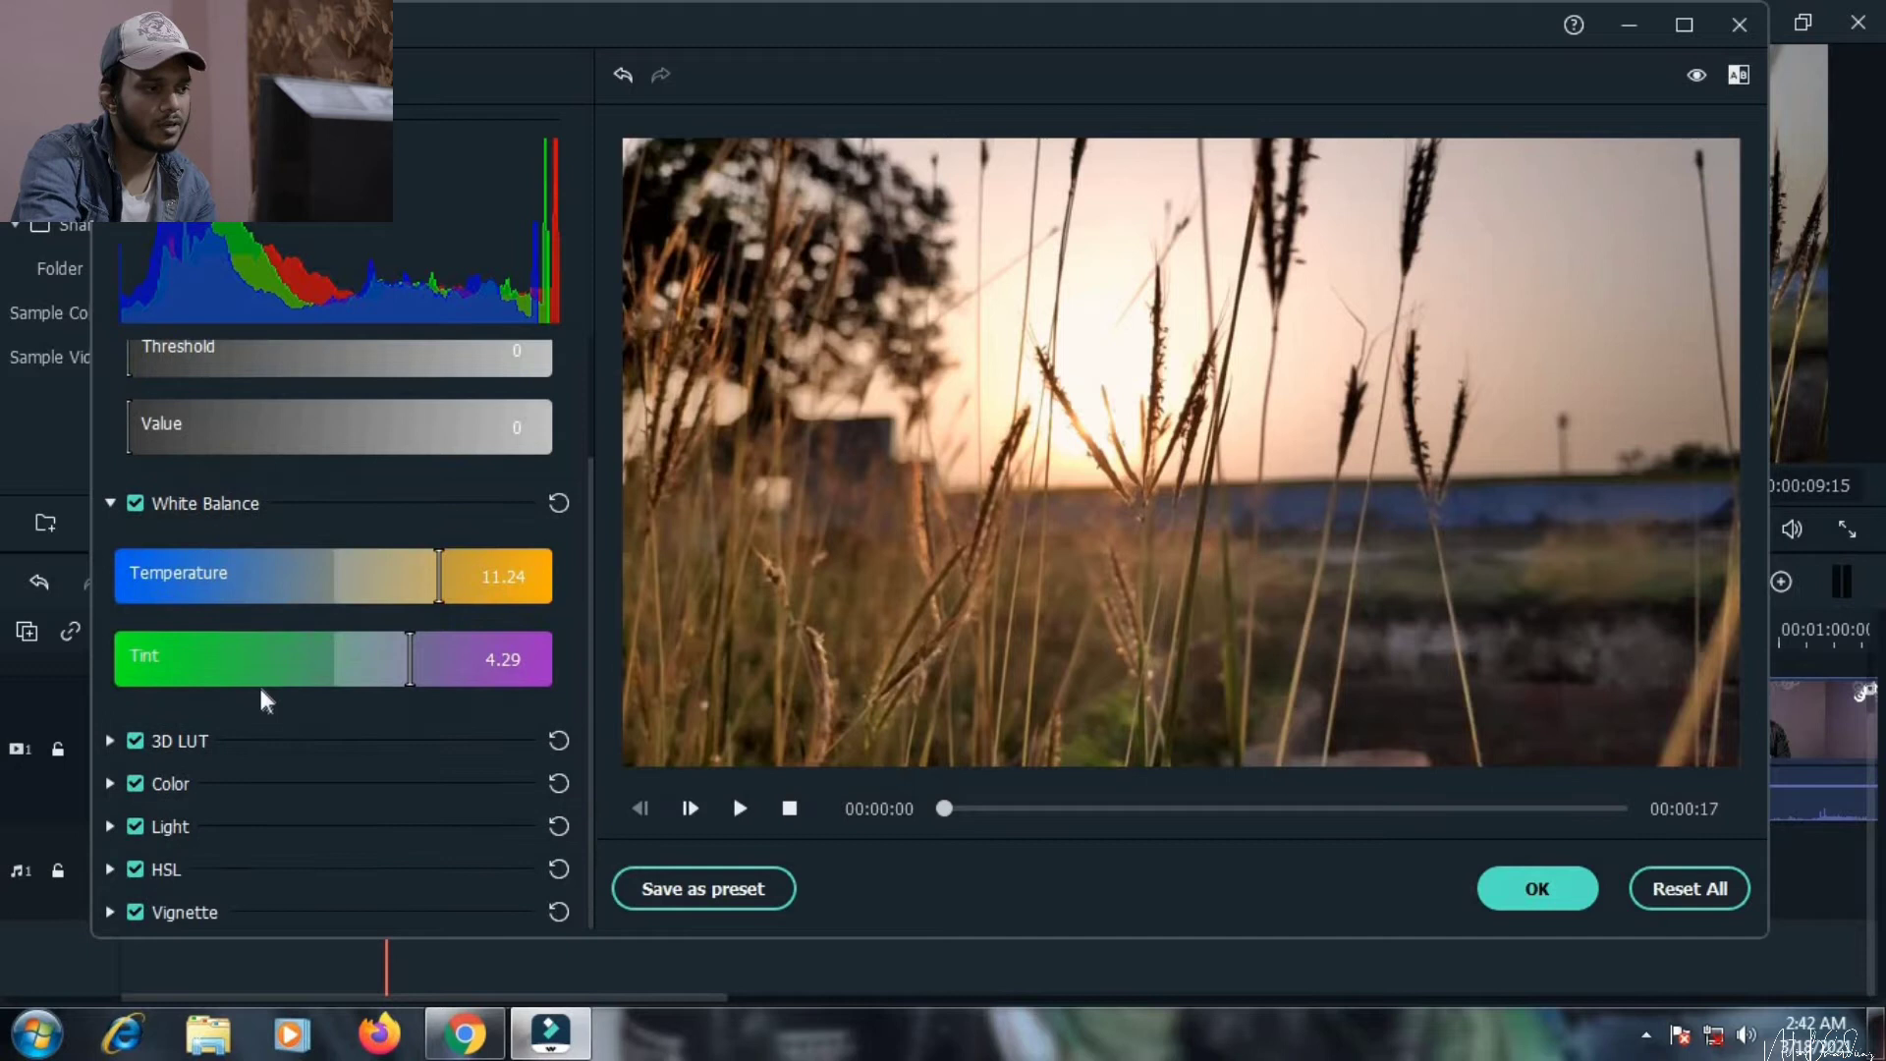
# - Try the B&W Film and Mission Impossible 3D LUTs, then settle on Walking Dead
pyautogui.click(110, 741)
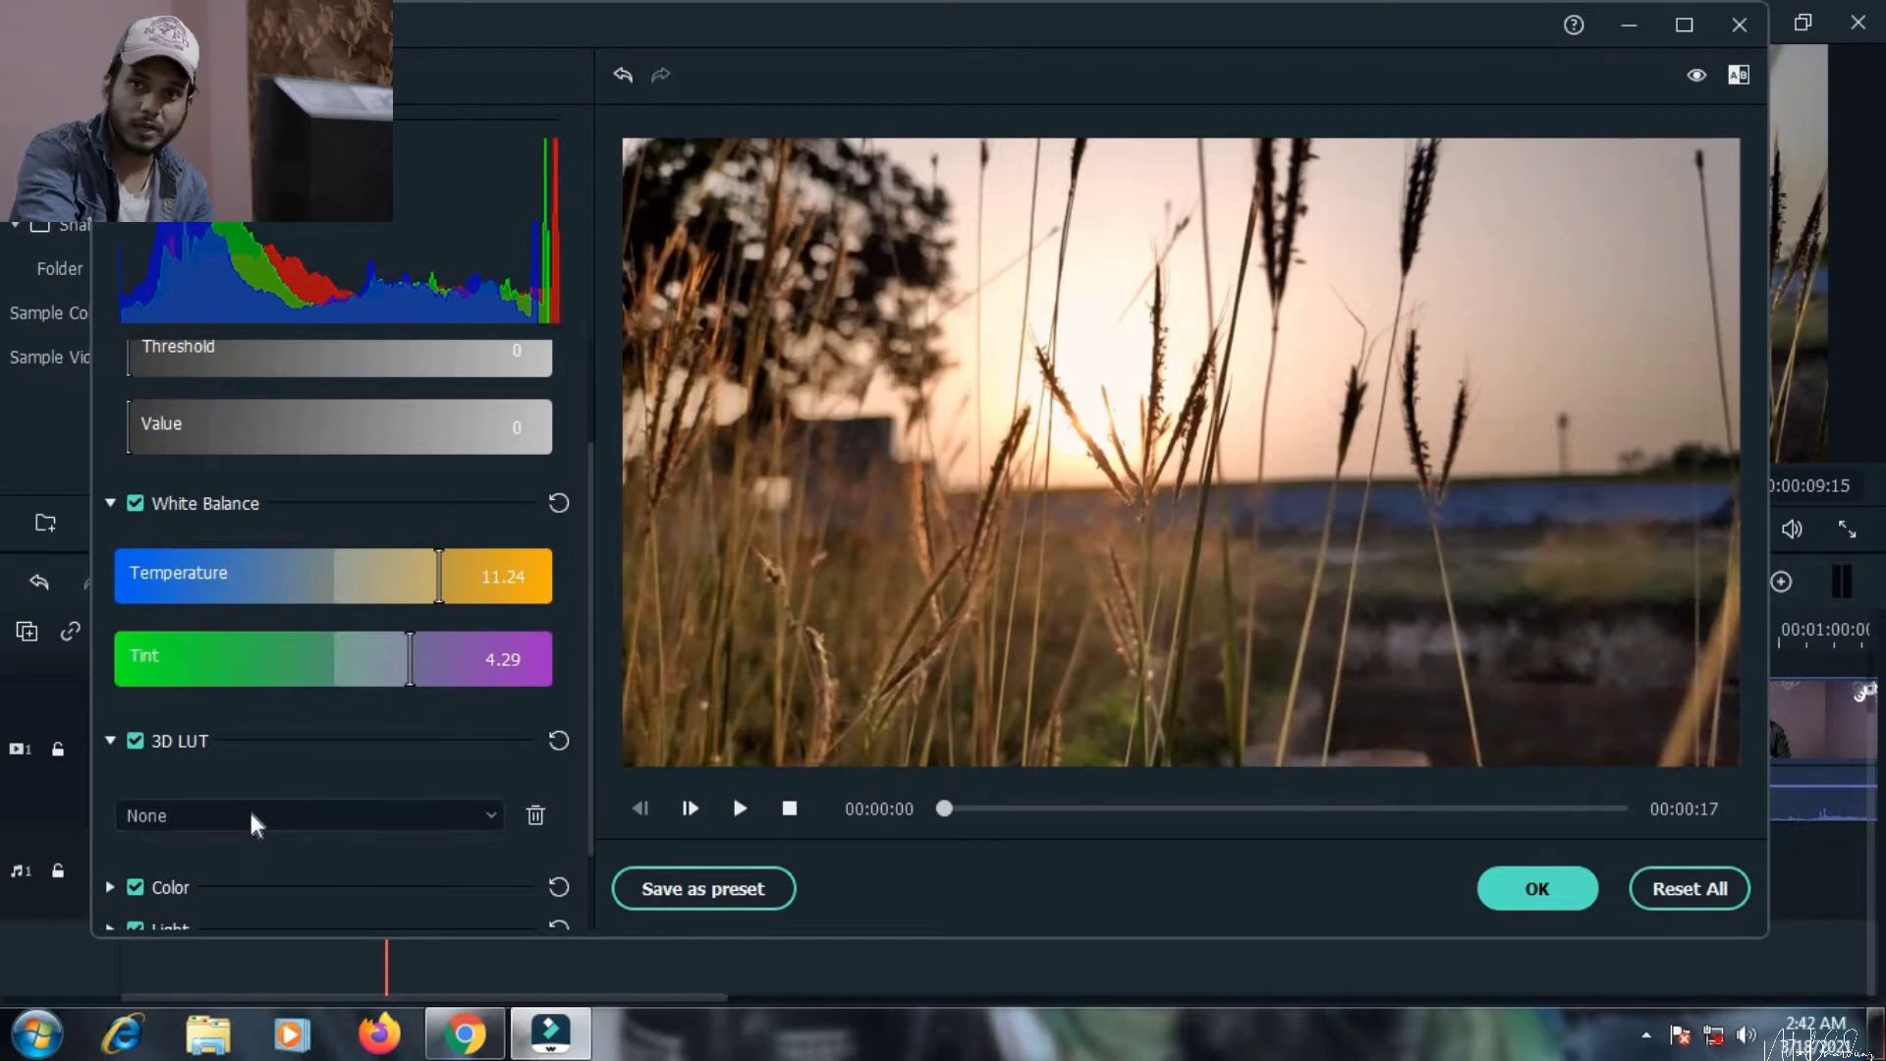
pyautogui.click(251, 808)
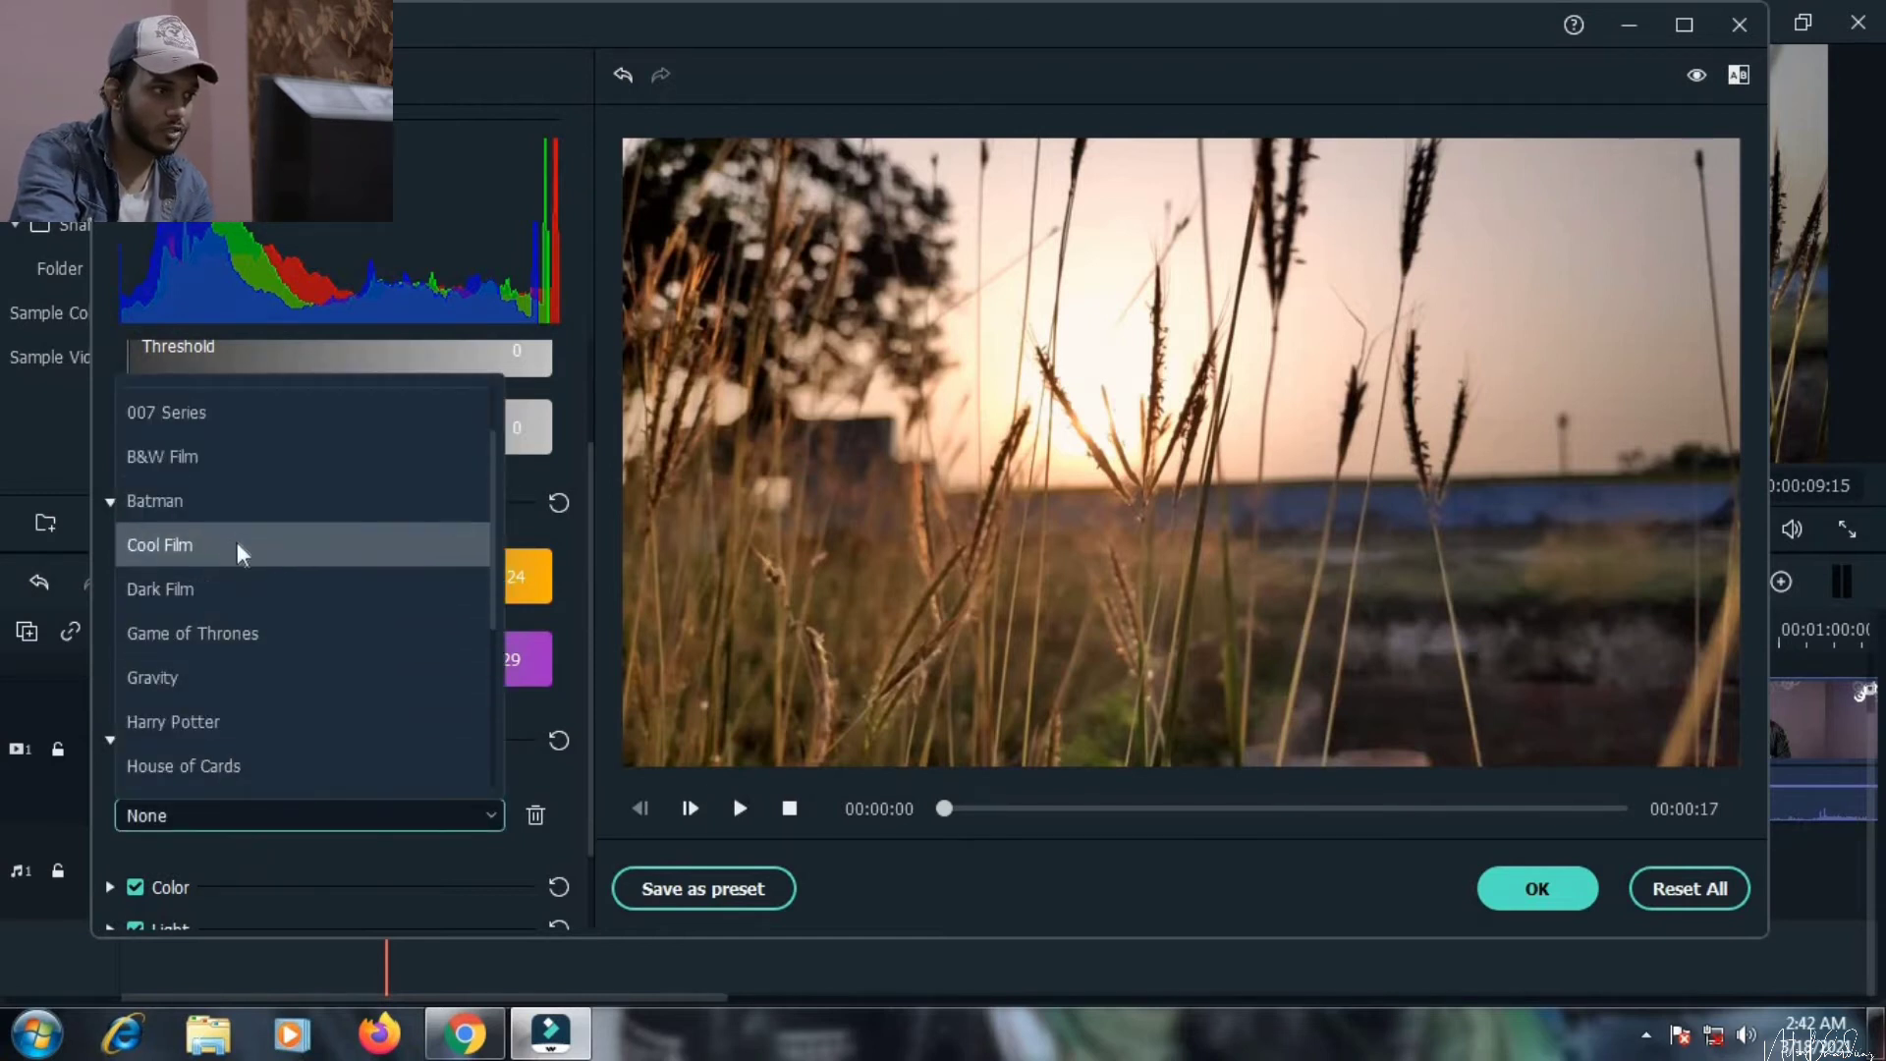
pyautogui.click(185, 466)
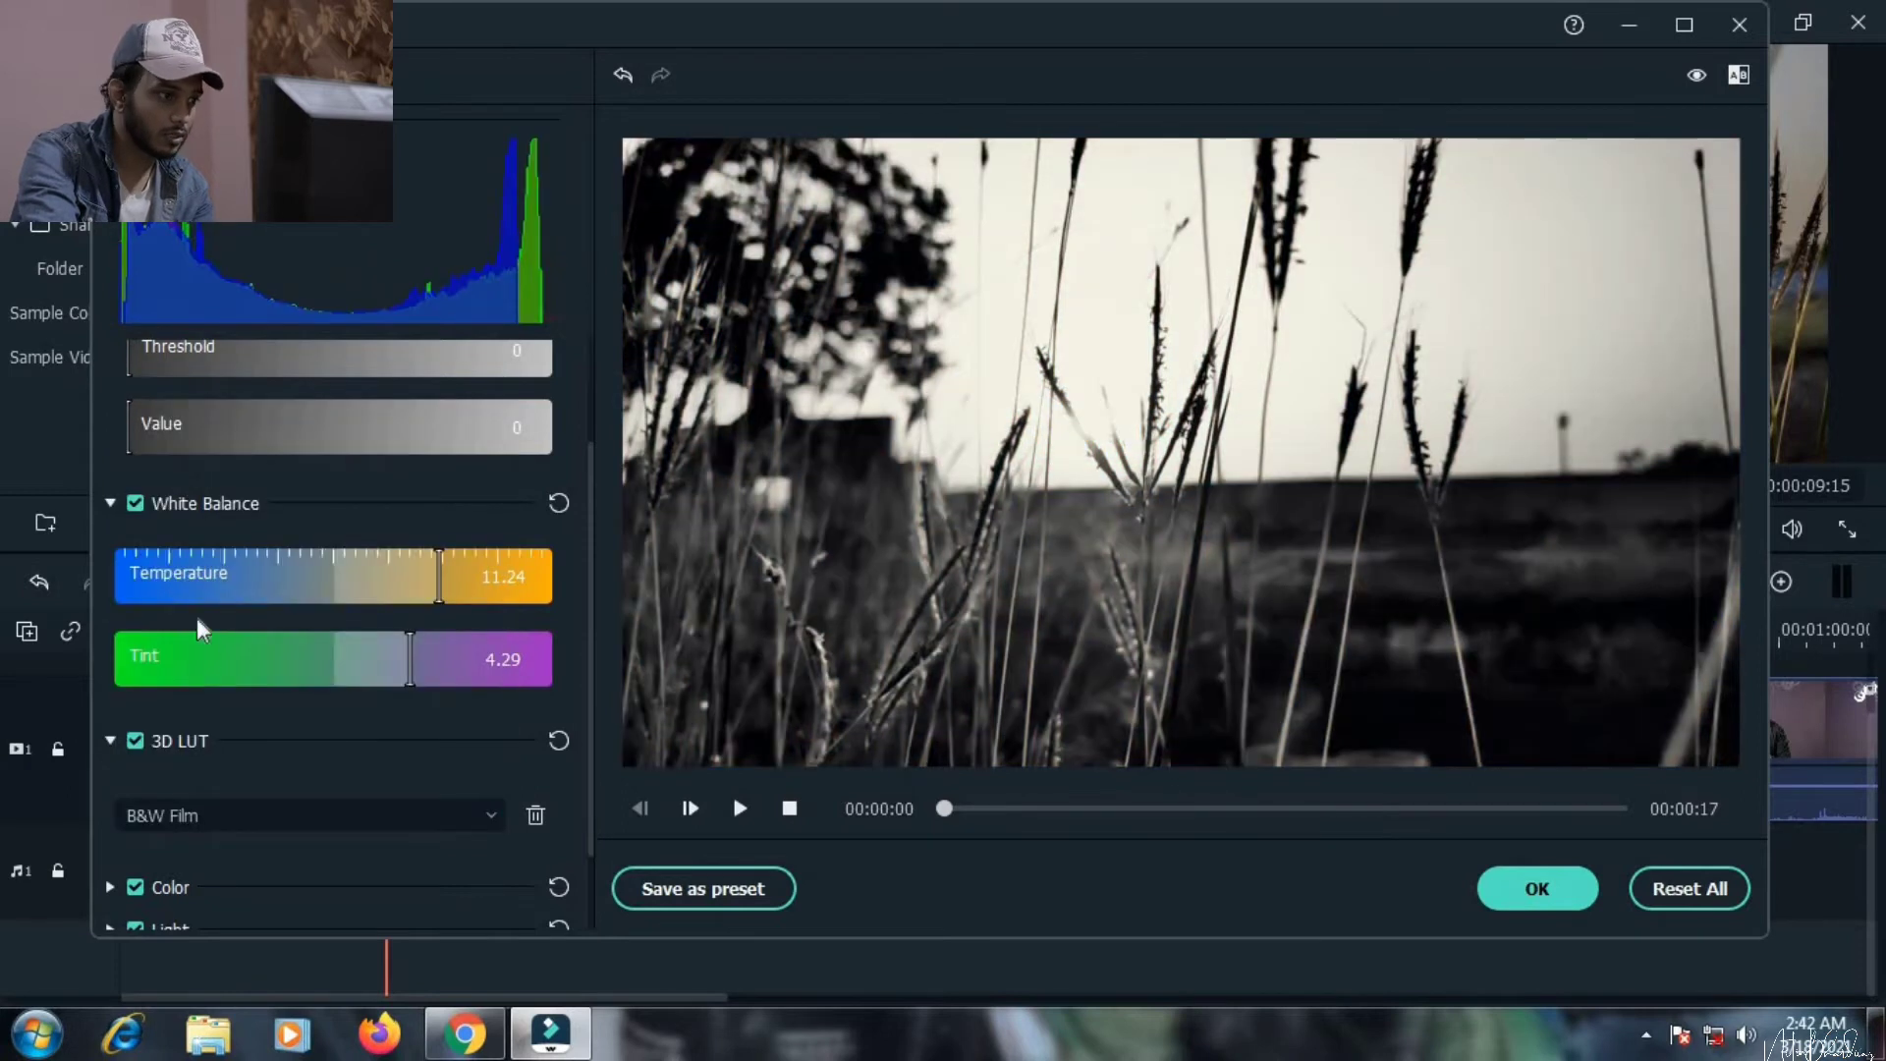
pyautogui.click(184, 820)
pyautogui.scroll(-5, 188, 727)
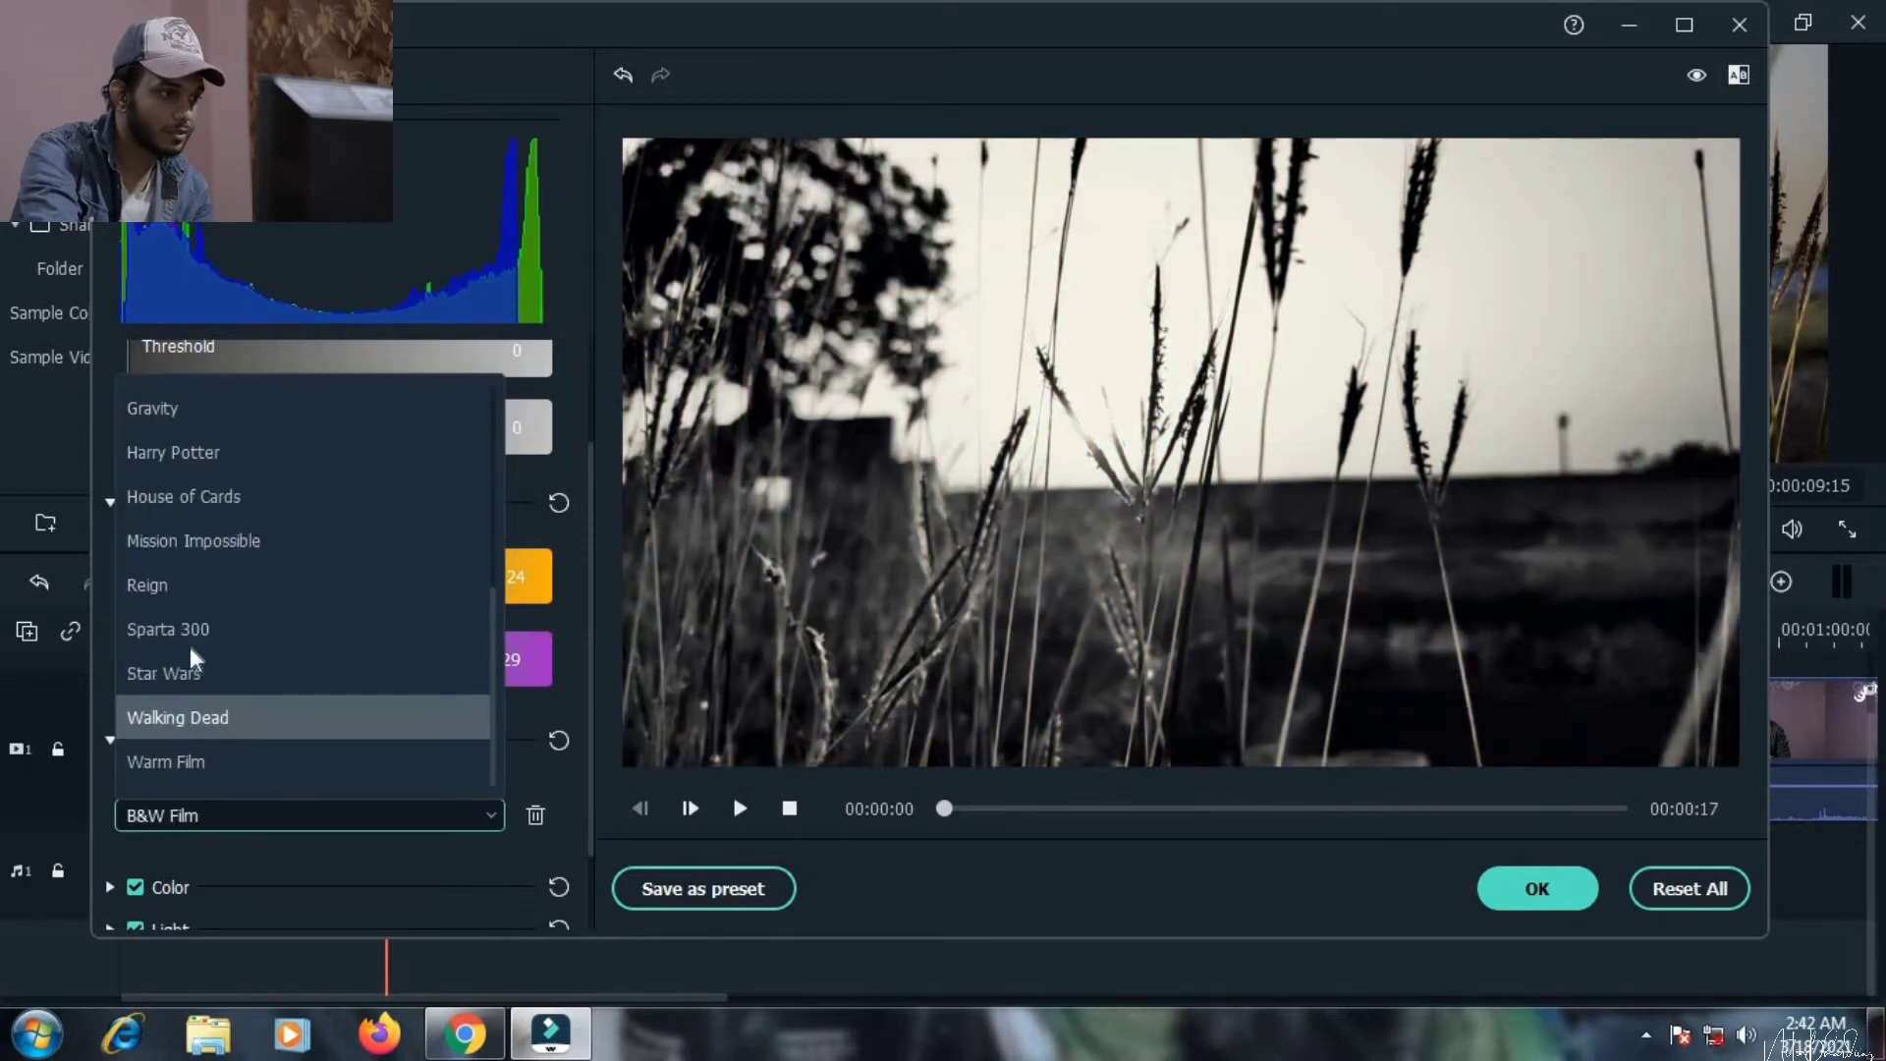
pyautogui.click(200, 542)
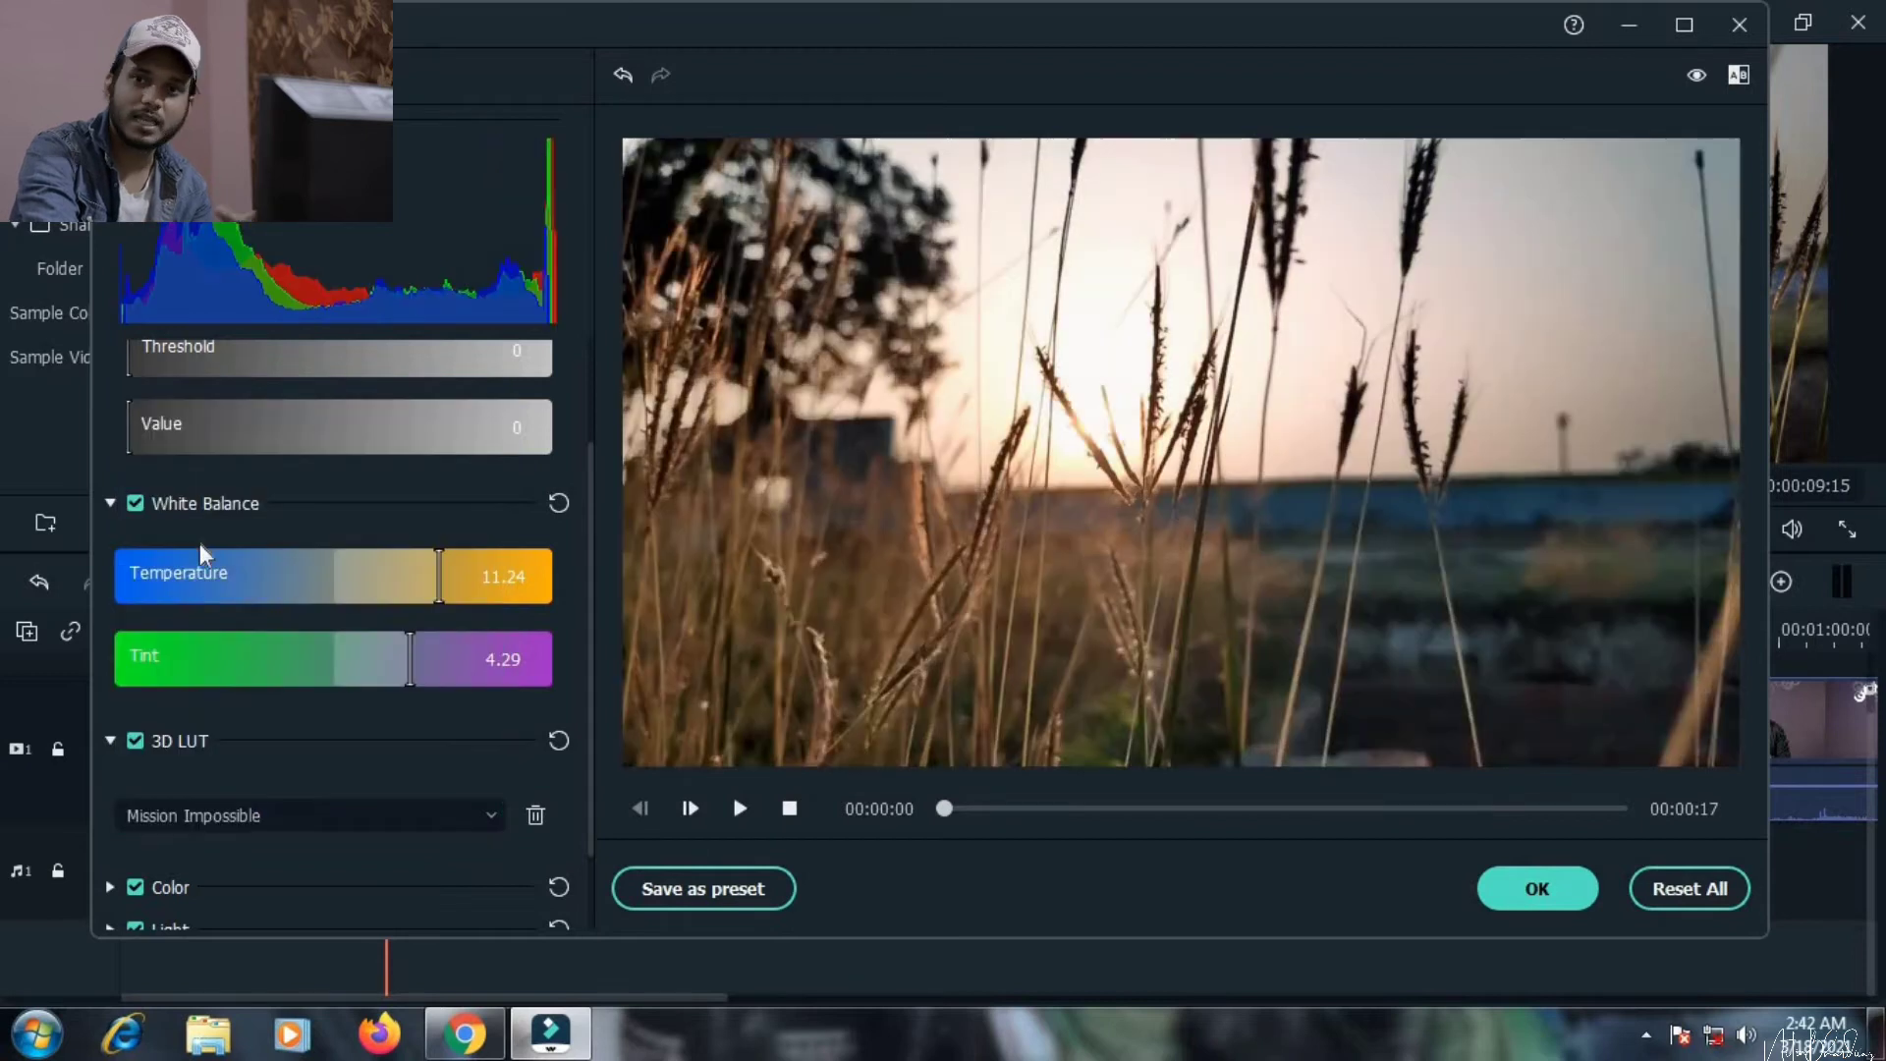
pyautogui.click(219, 826)
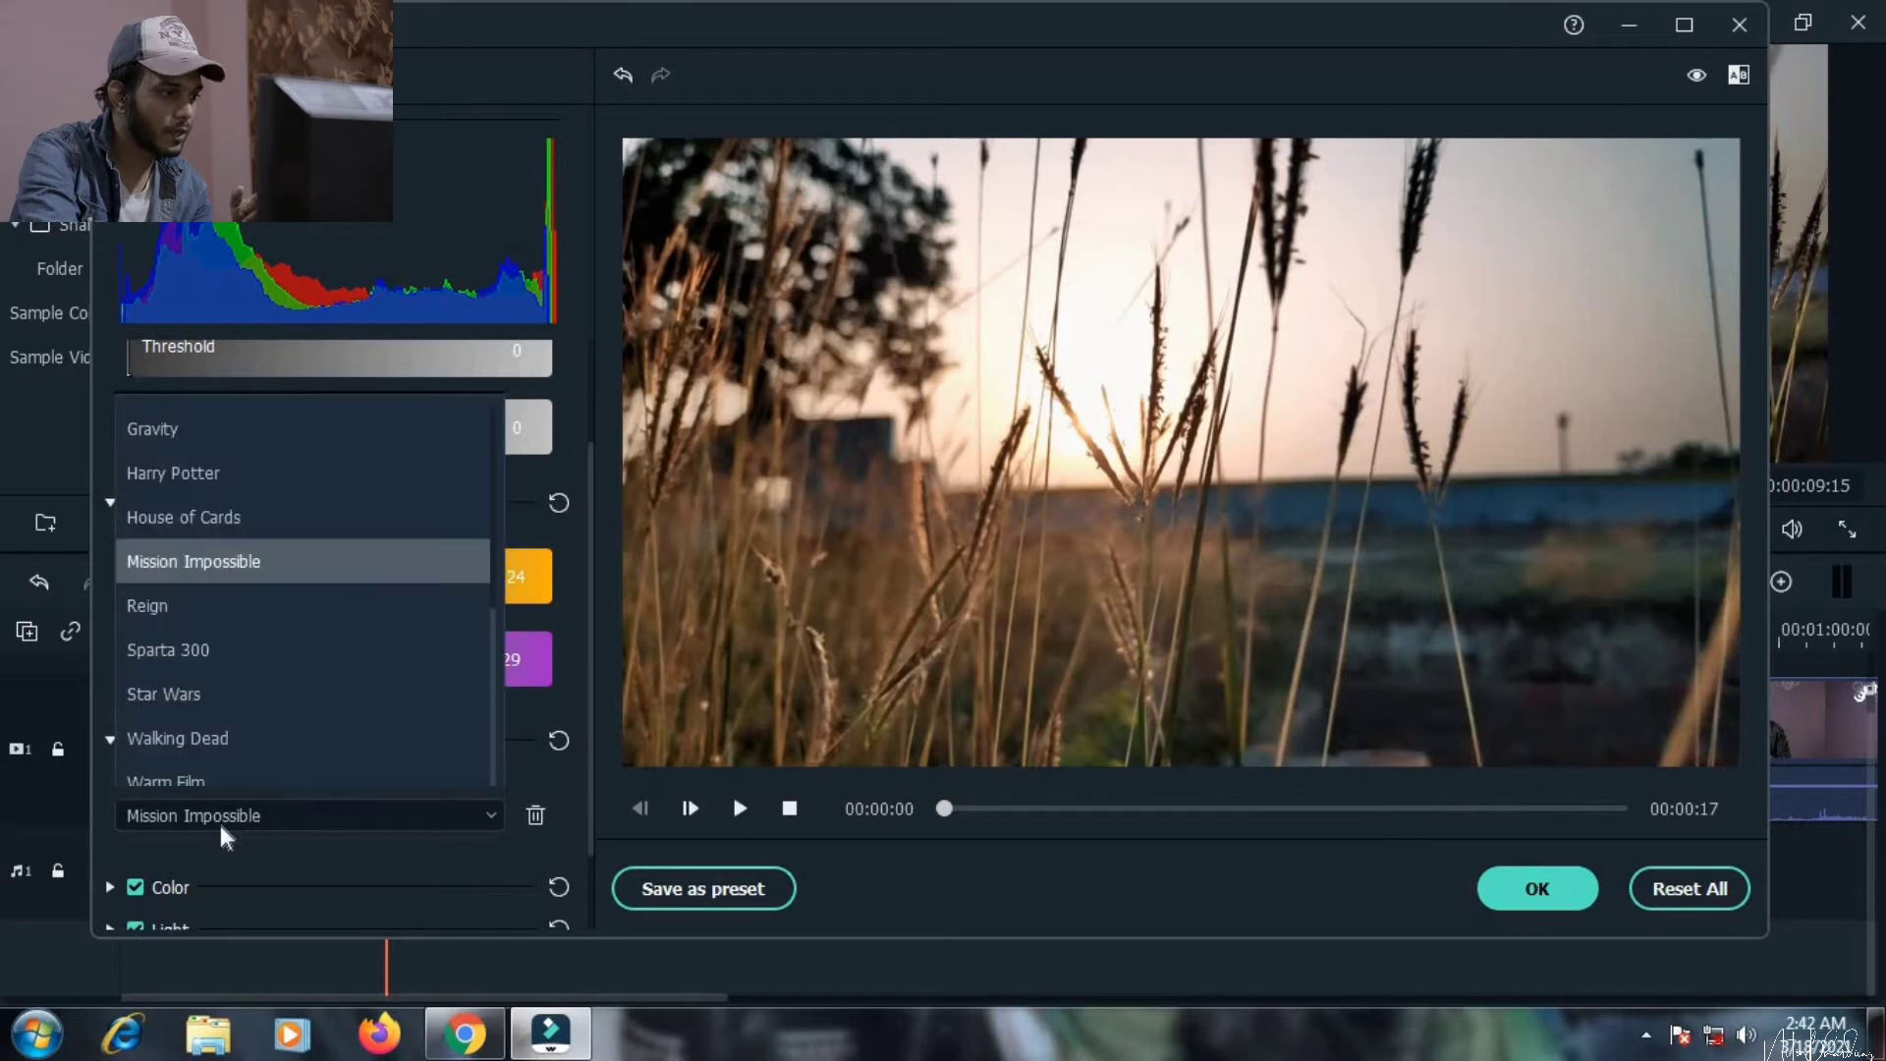
pyautogui.click(212, 726)
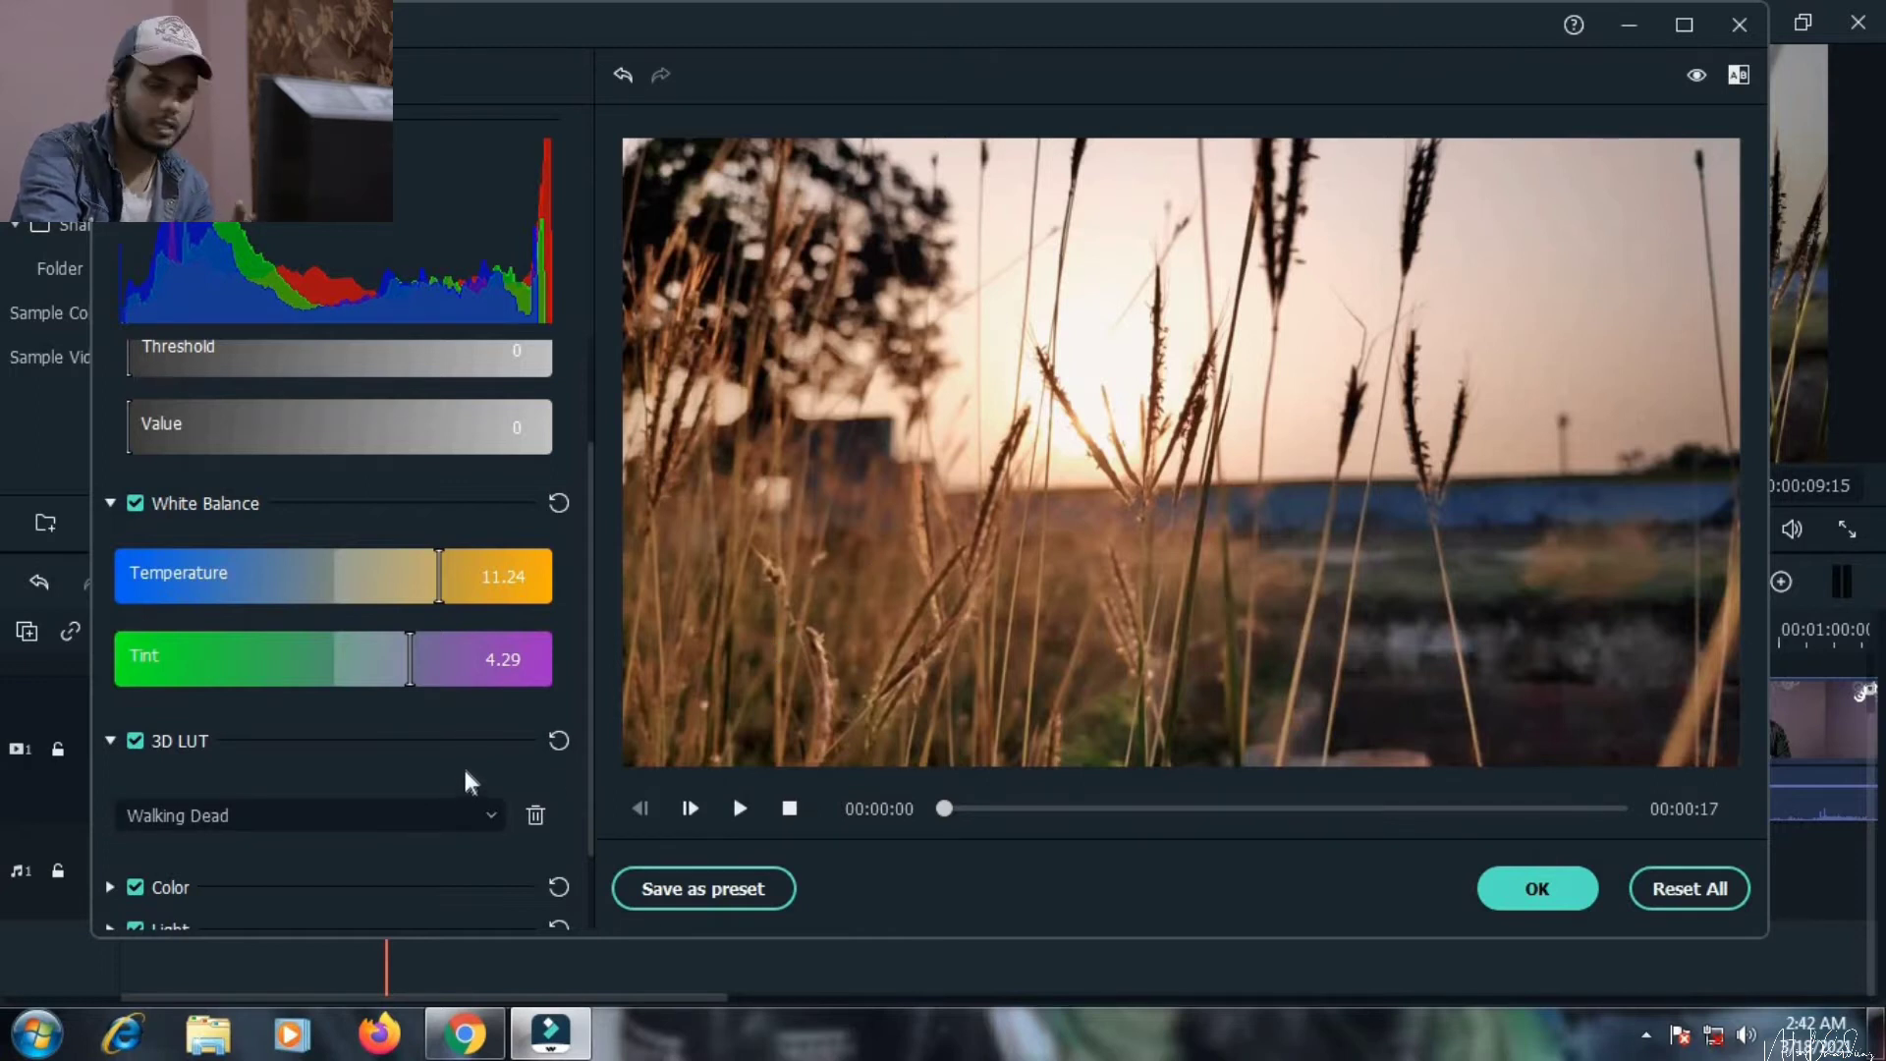
pyautogui.scroll(-2, 463, 766)
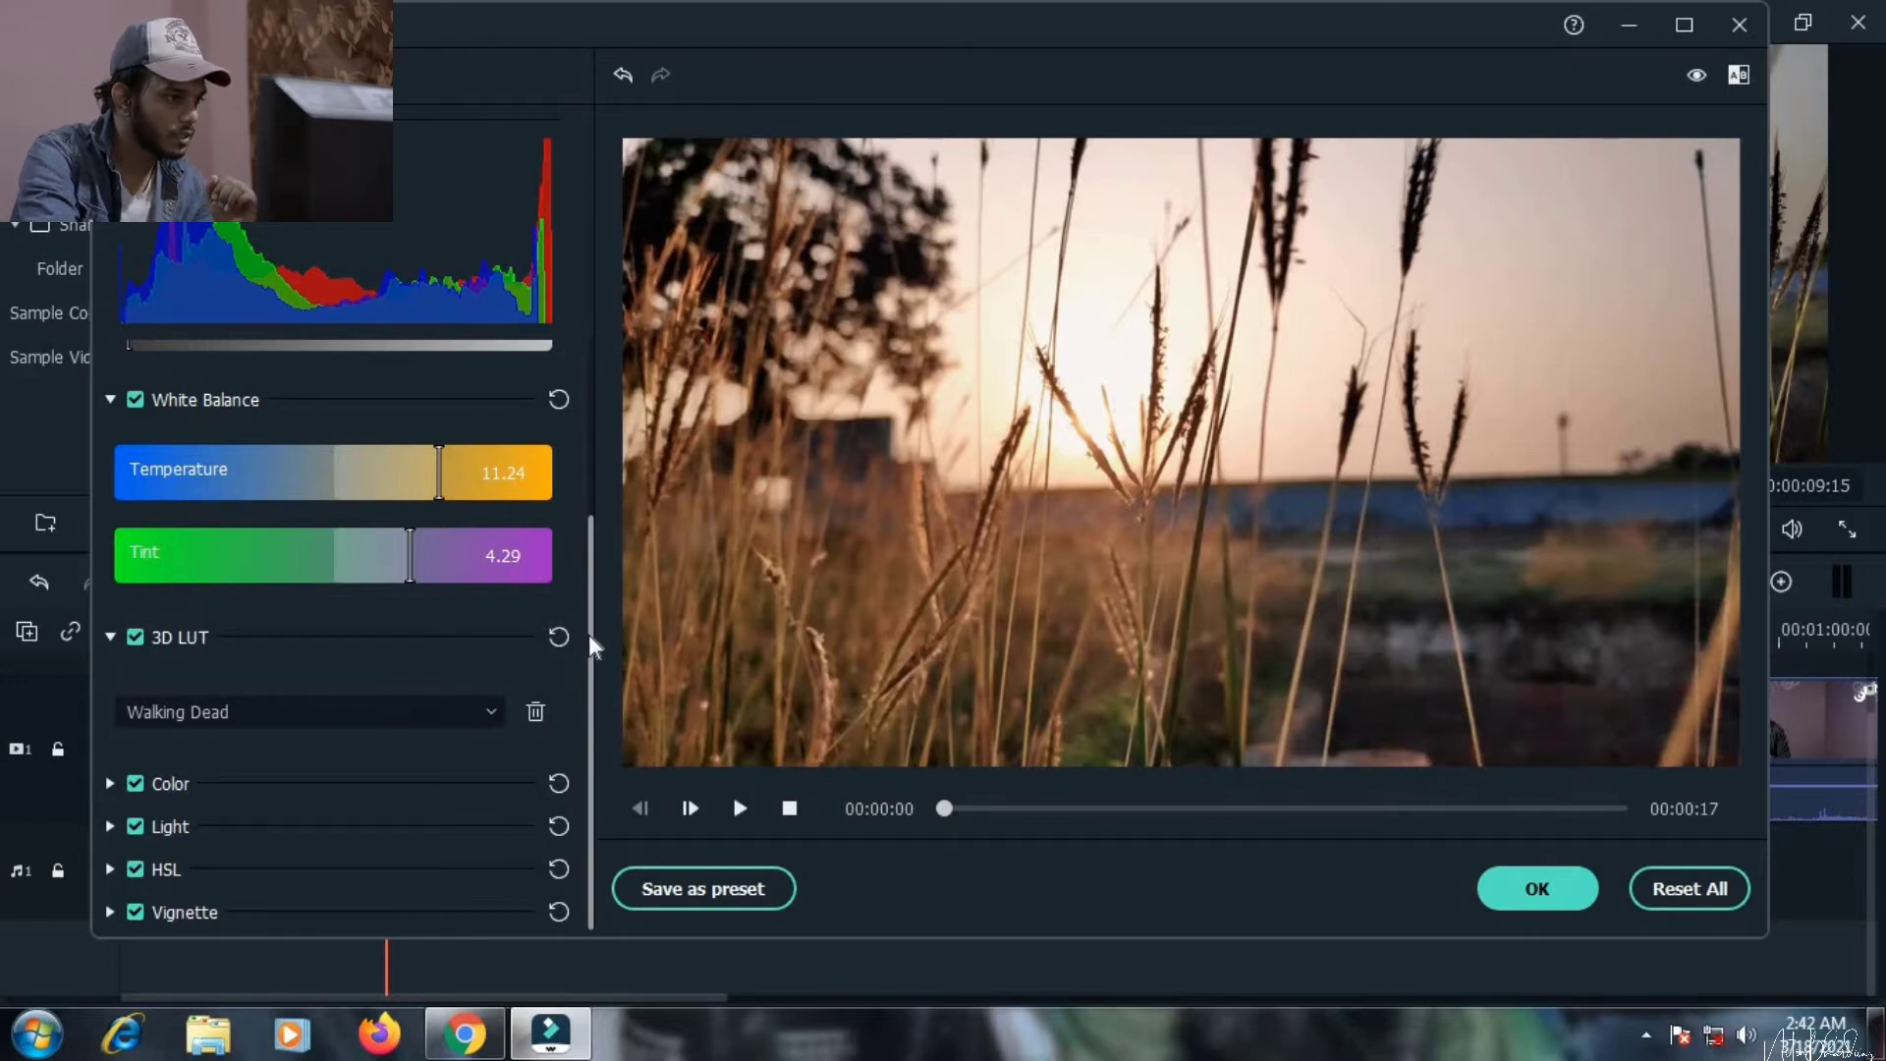
# - Expand the Color section and set Vibrance to 18 and Saturation to -9
pyautogui.click(109, 782)
pyautogui.scroll(-3, 185, 756)
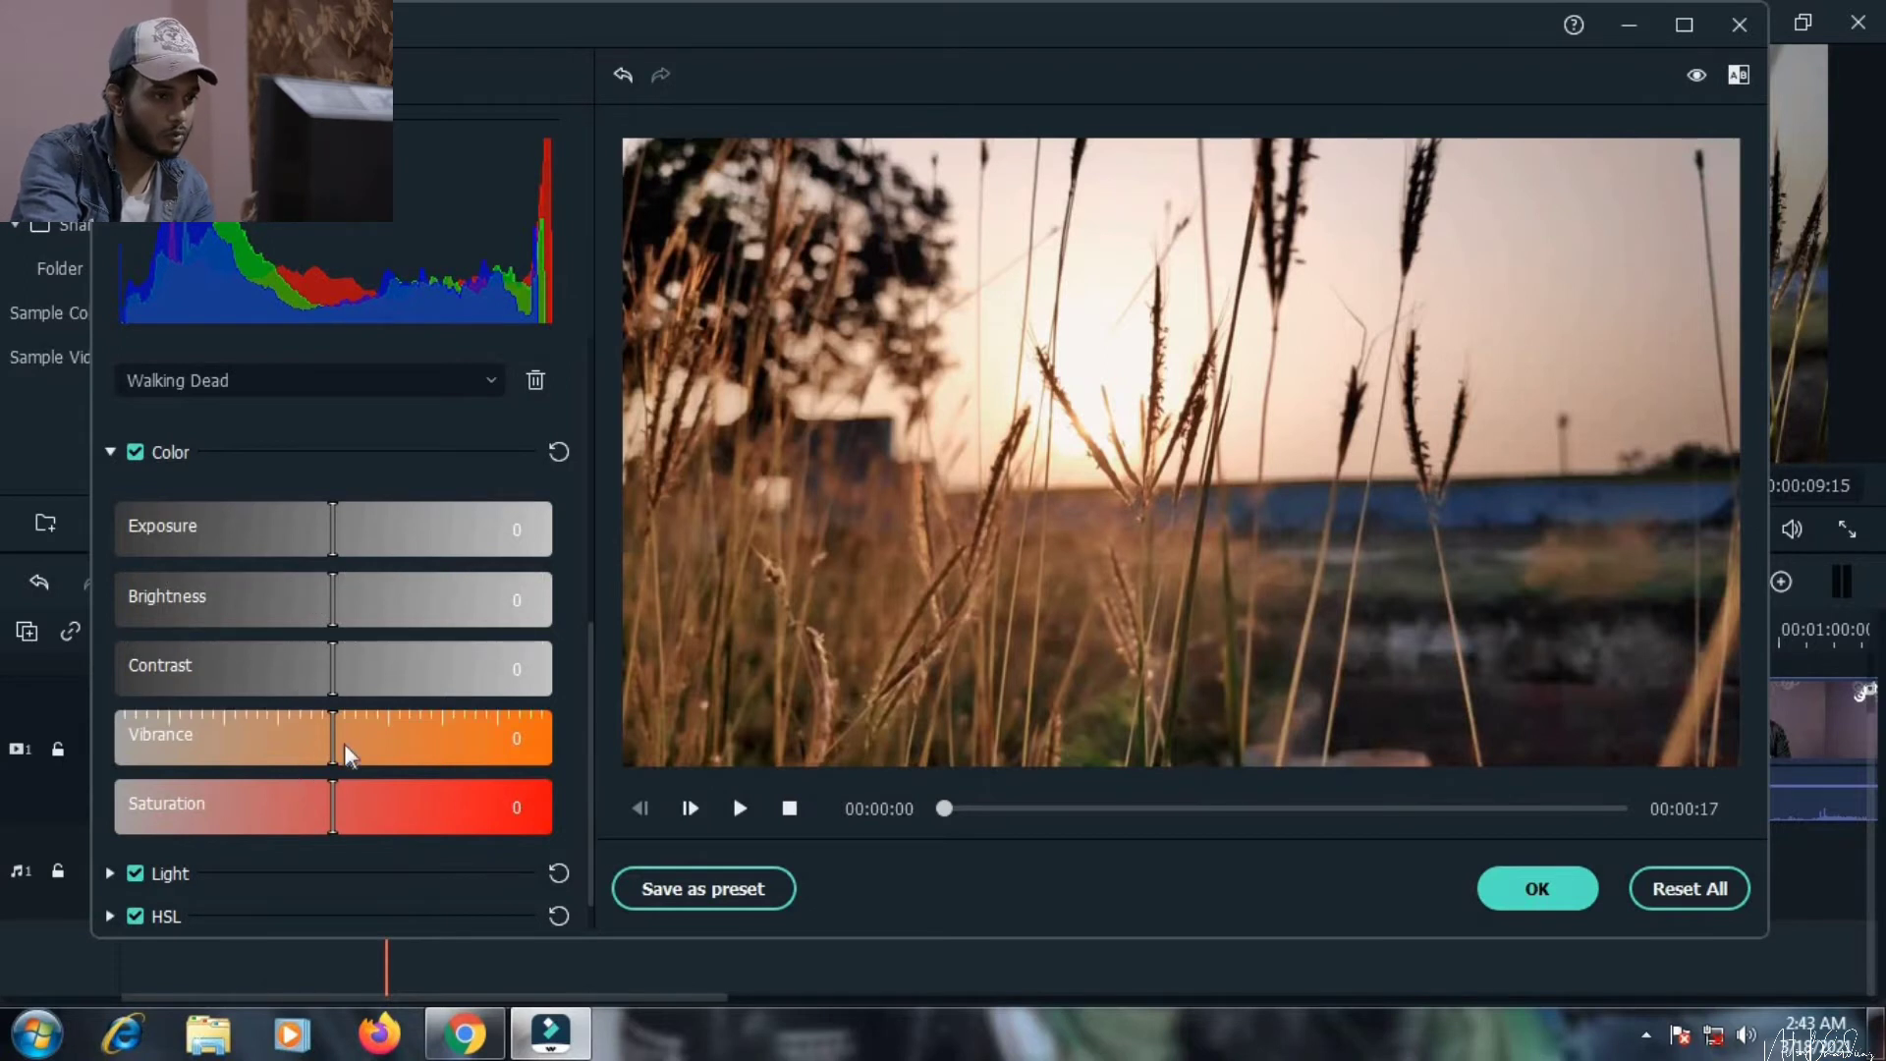
pyautogui.moveTo(332, 750); pyautogui.dragTo(376, 759)
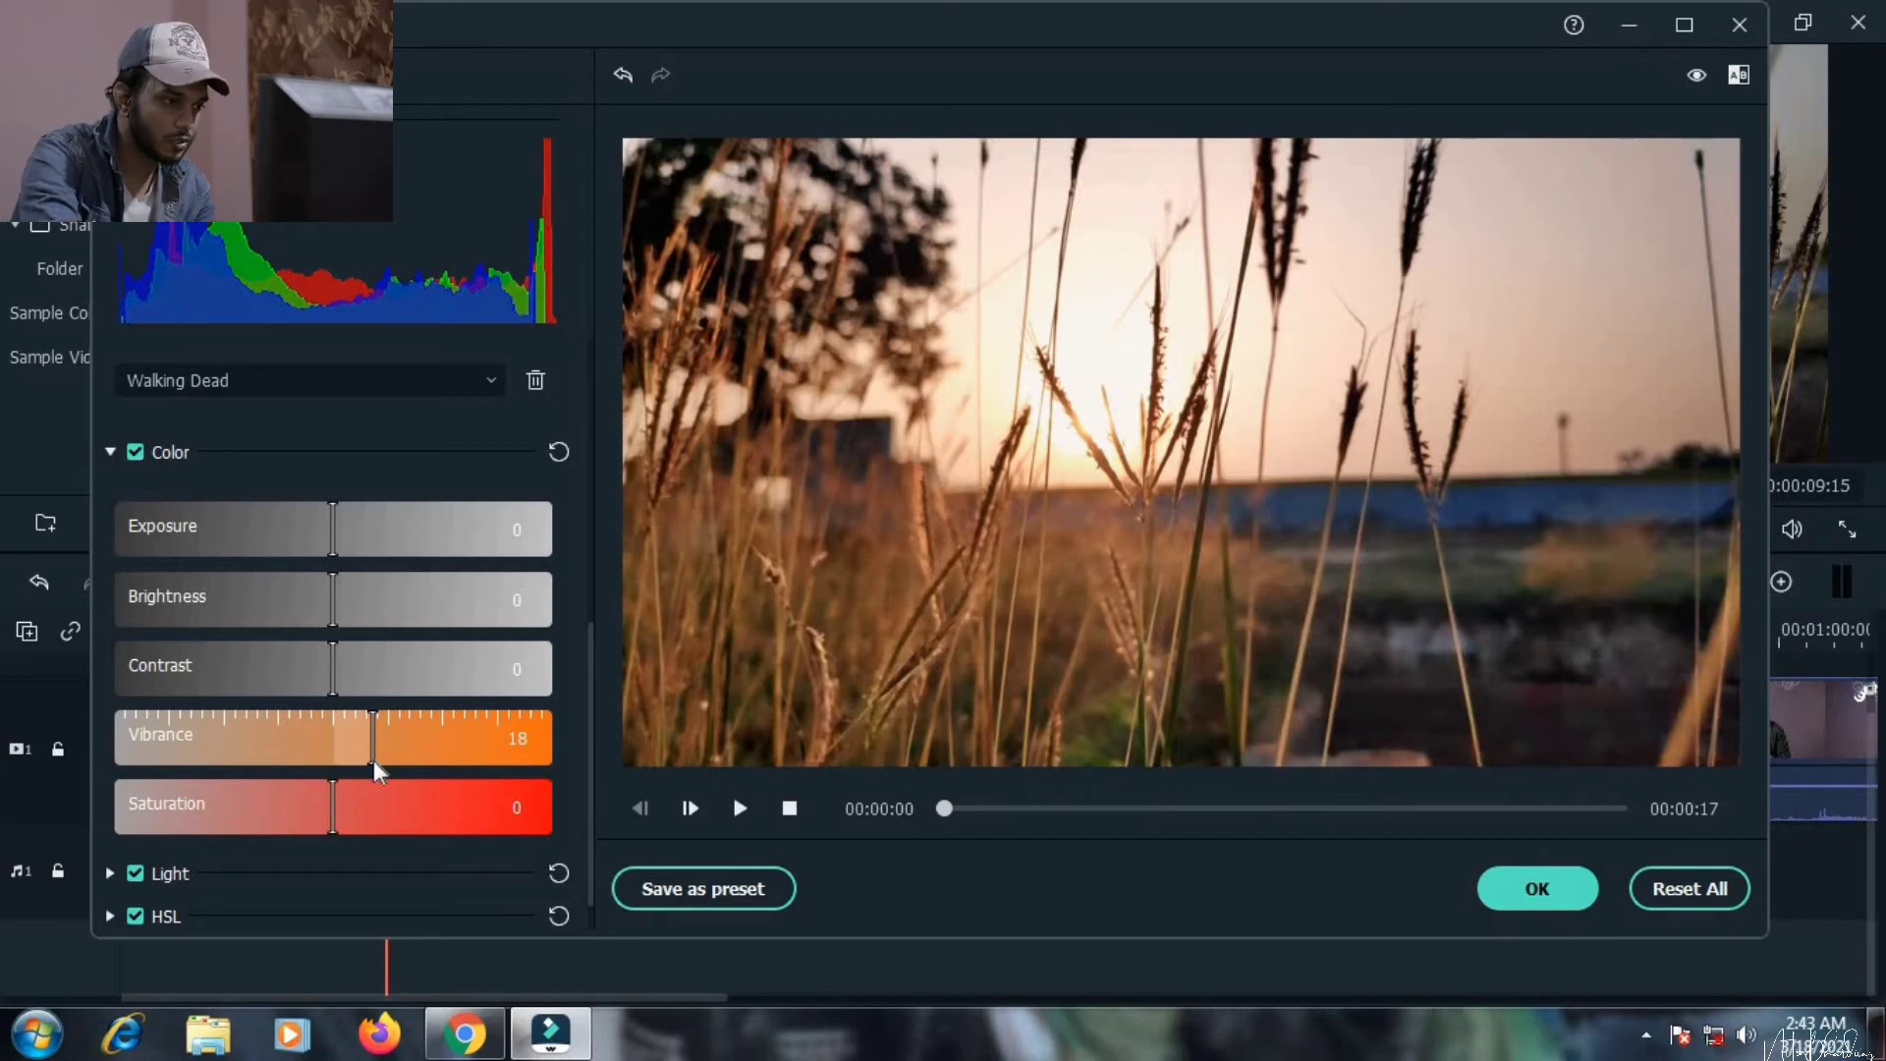
pyautogui.moveTo(328, 822); pyautogui.dragTo(312, 841)
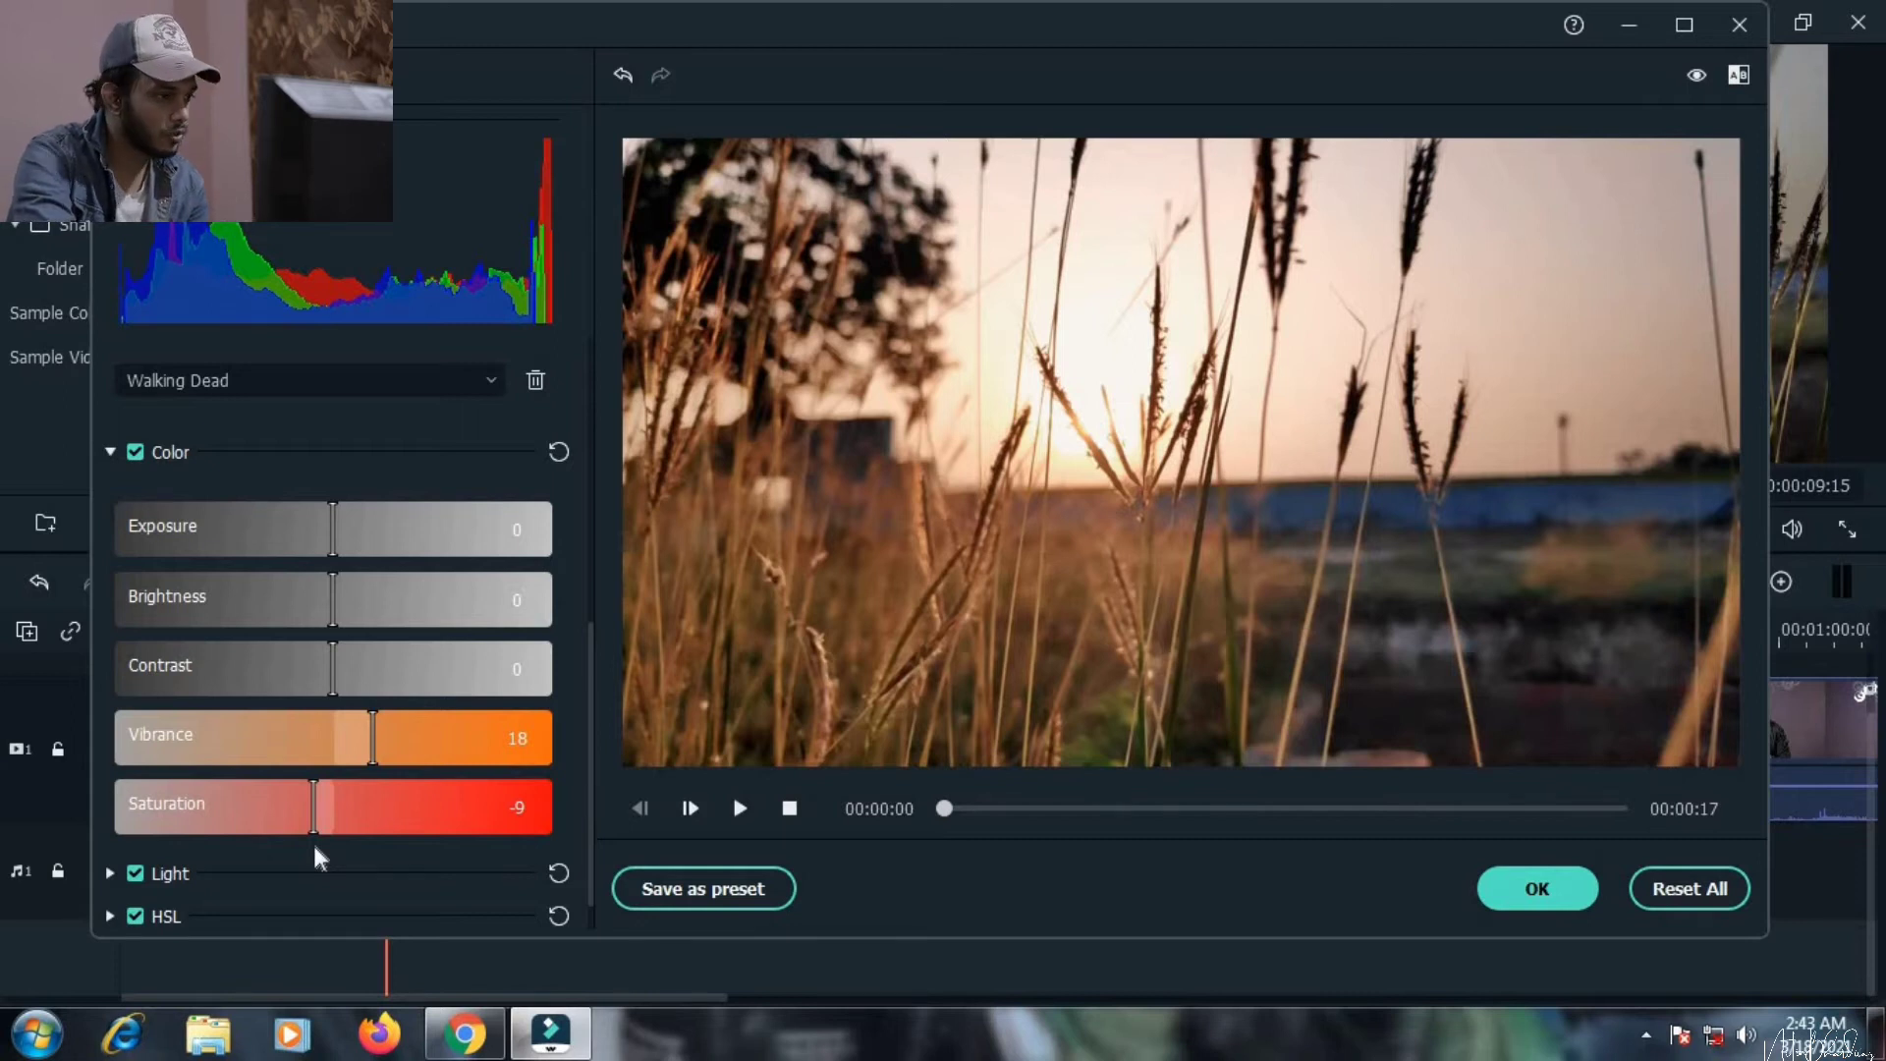
# - Expand the Light section and set Highlights to -12 and Whites to 8
pyautogui.scroll(-1, 324, 833)
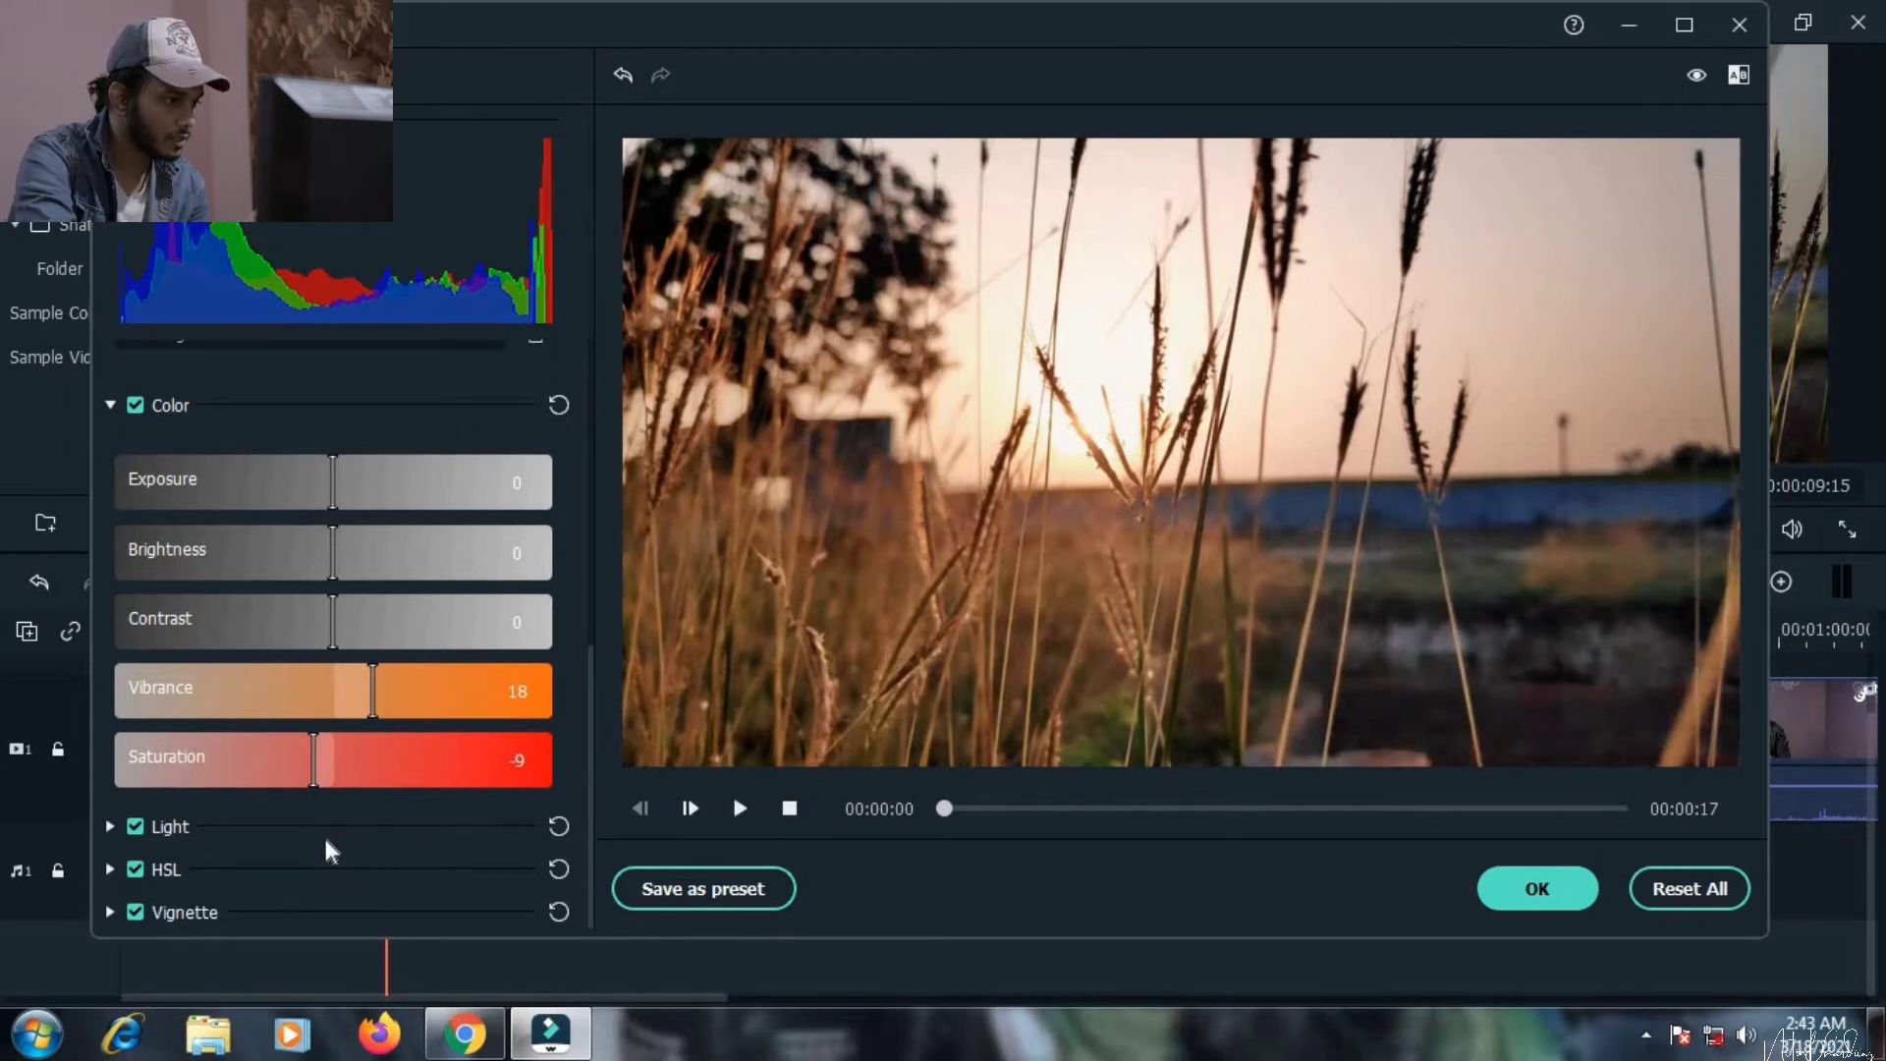
pyautogui.click(110, 825)
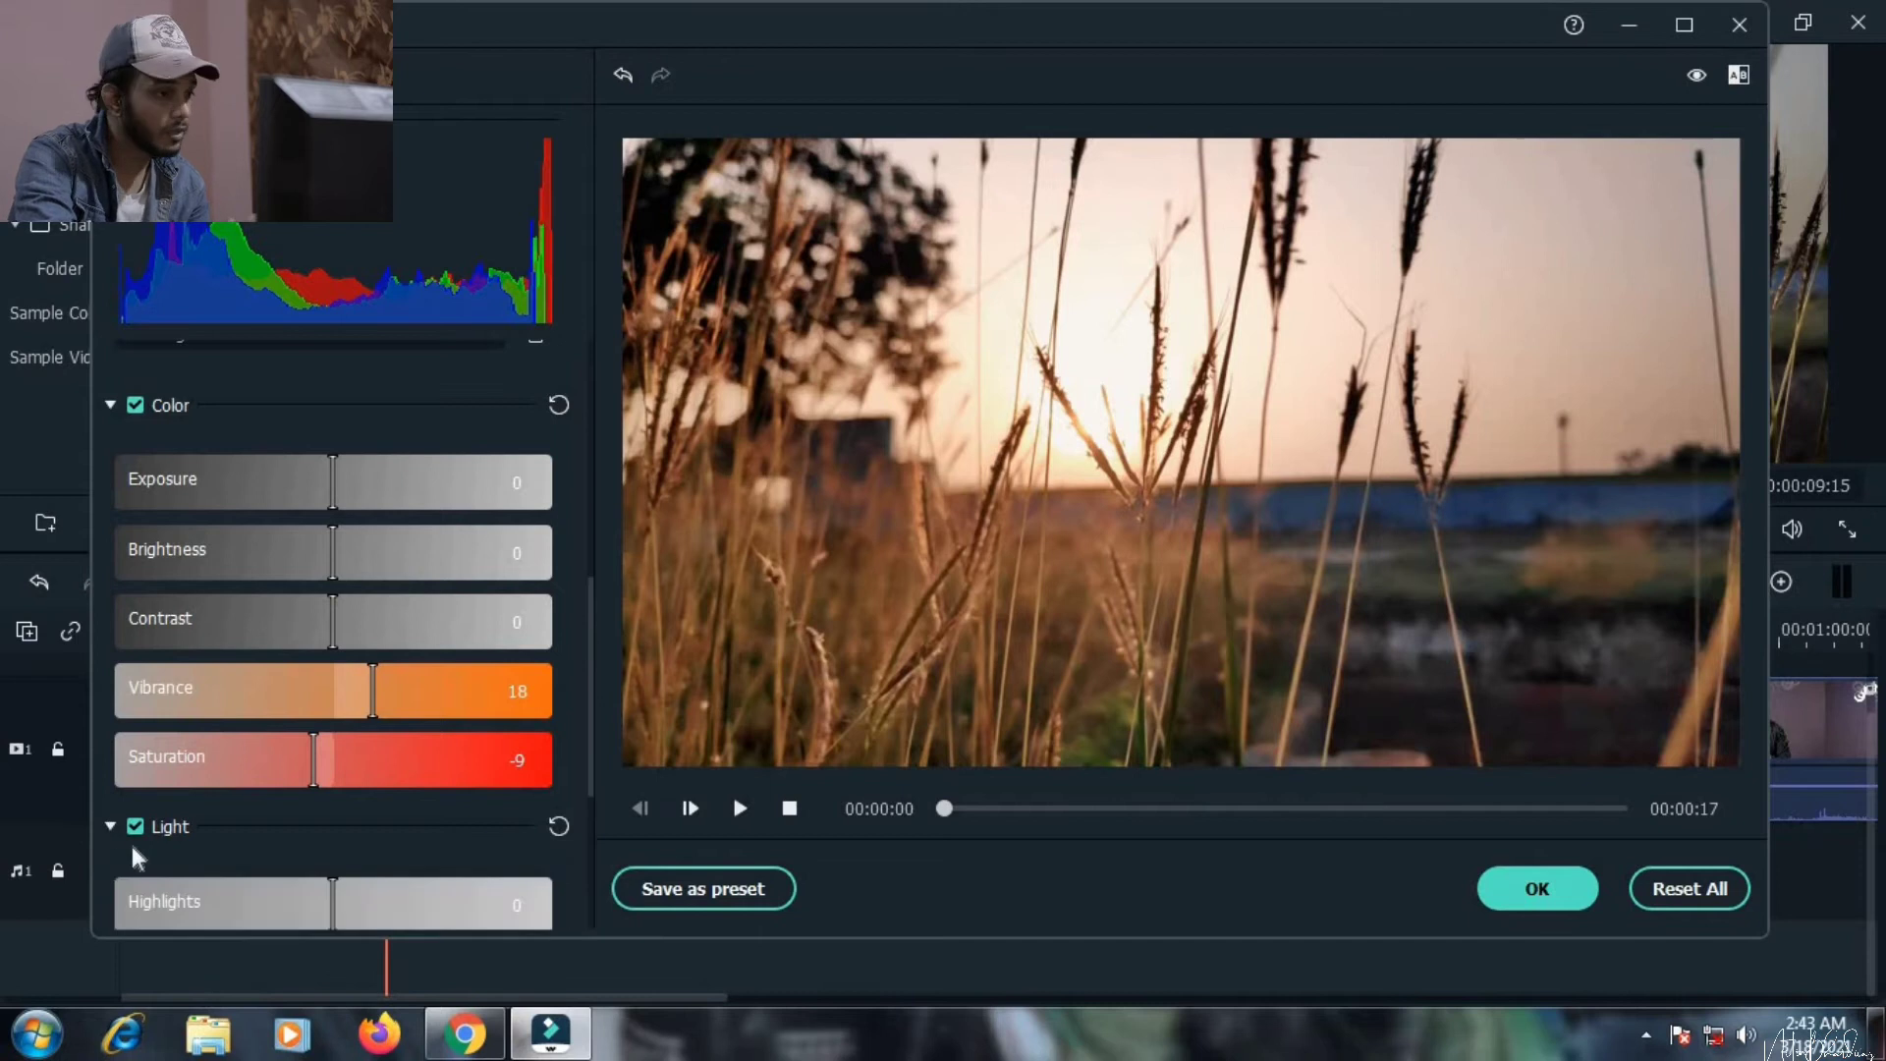
pyautogui.scroll(-3, 132, 847)
pyautogui.scroll(-2, 154, 717)
pyautogui.scroll(-1, 166, 707)
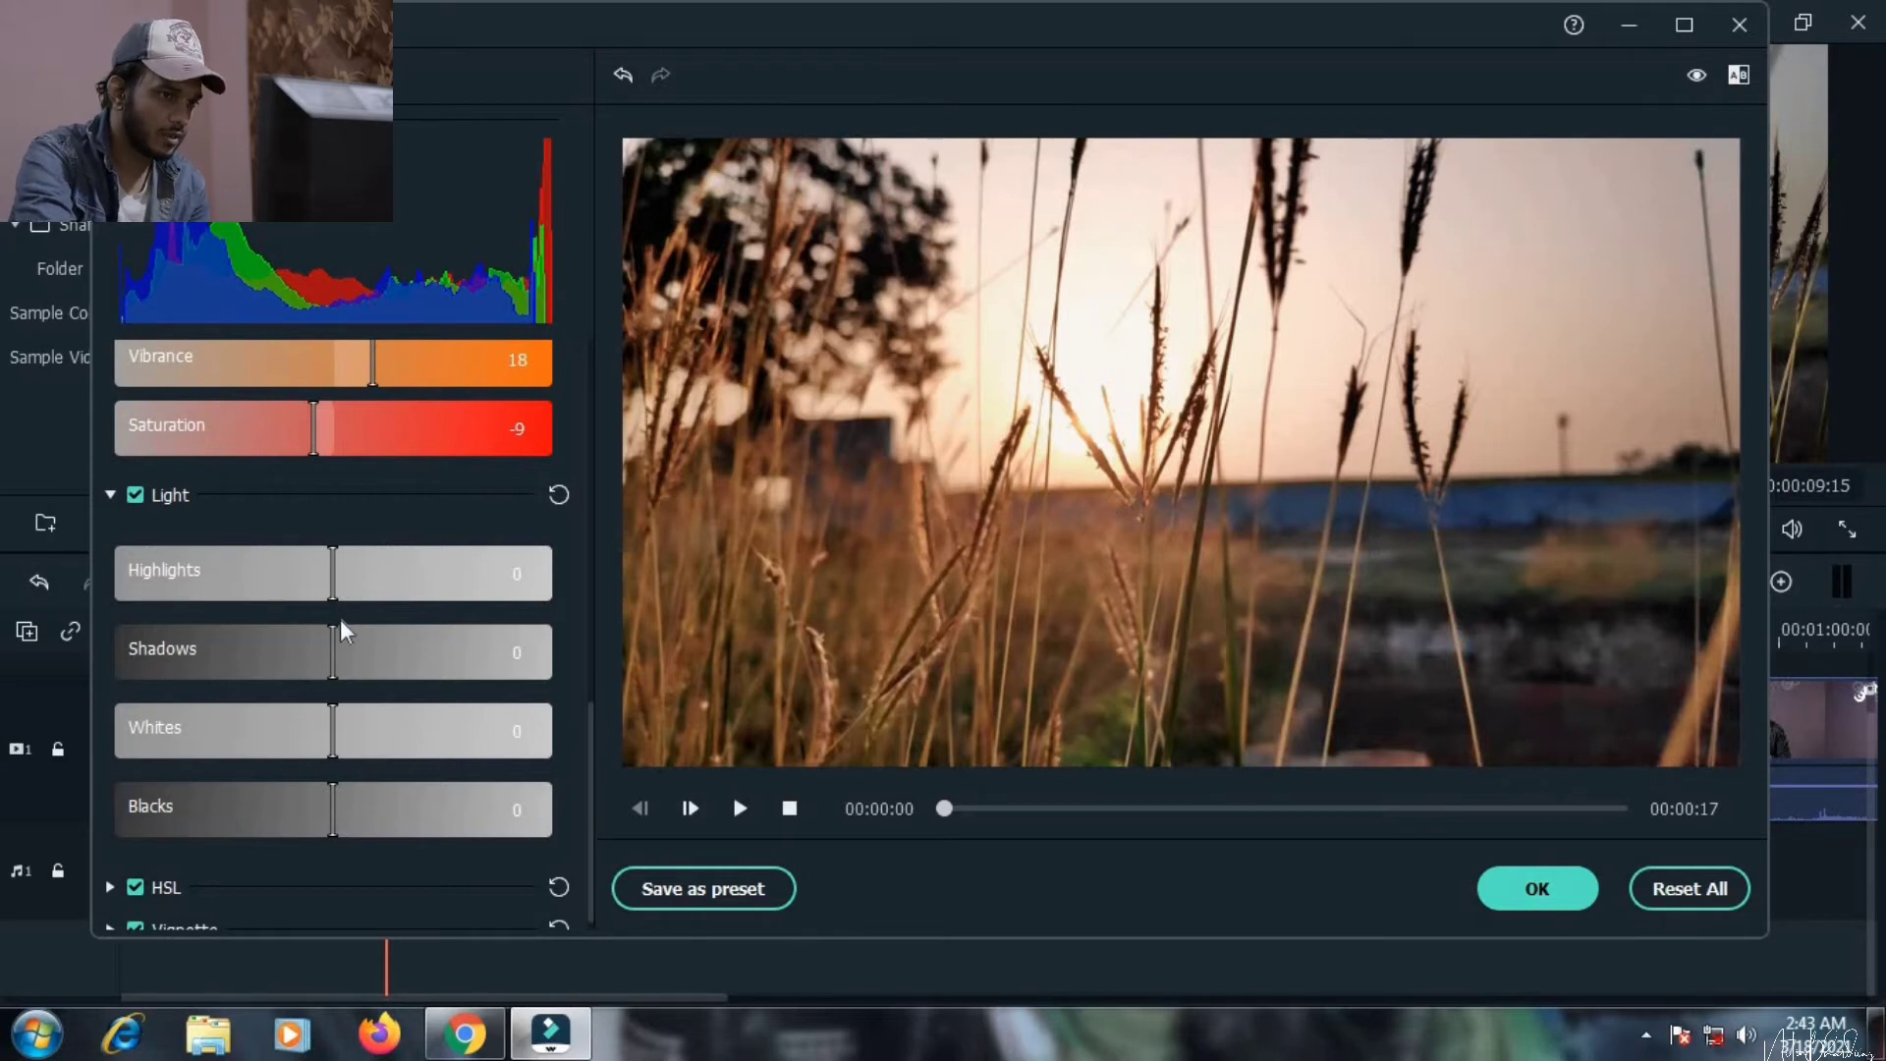
pyautogui.moveTo(327, 589)
pyautogui.mouseDown()
pyautogui.moveTo(279, 611)
pyautogui.moveTo(308, 621)
pyautogui.mouseUp()
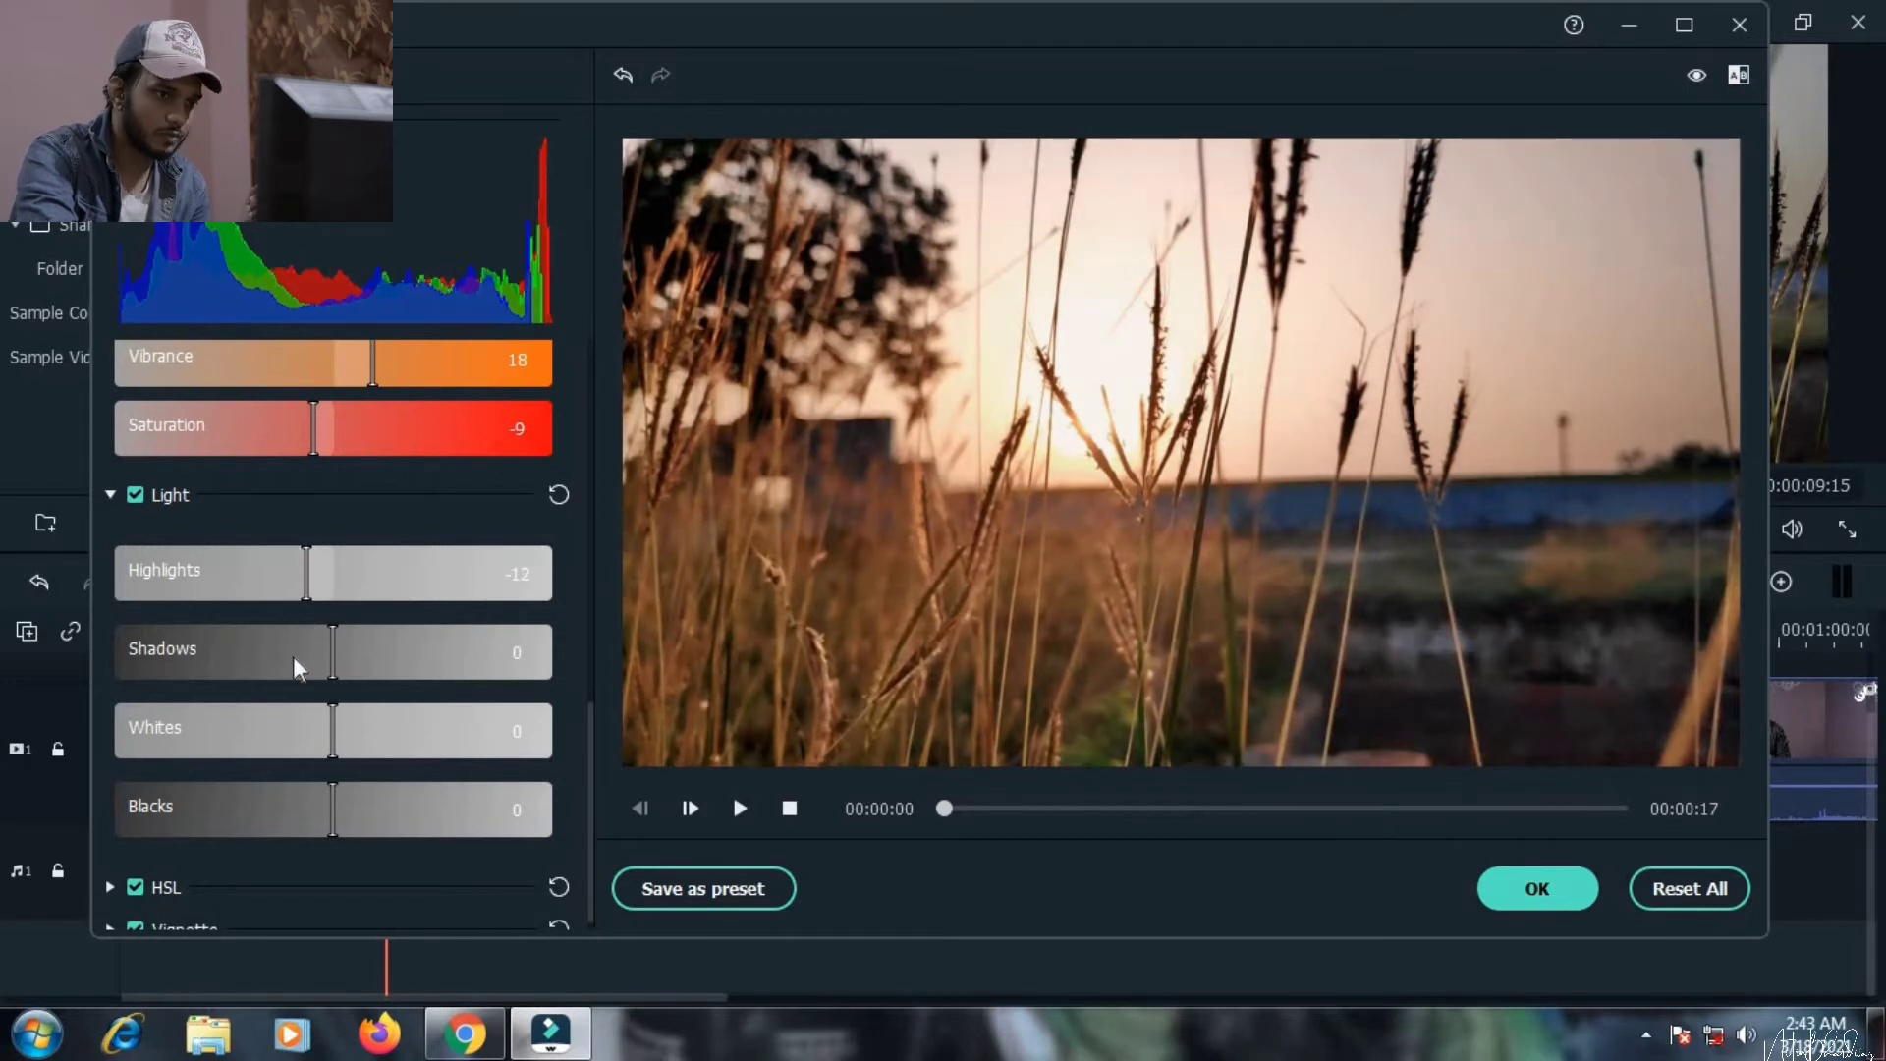
pyautogui.scroll(-1, 276, 689)
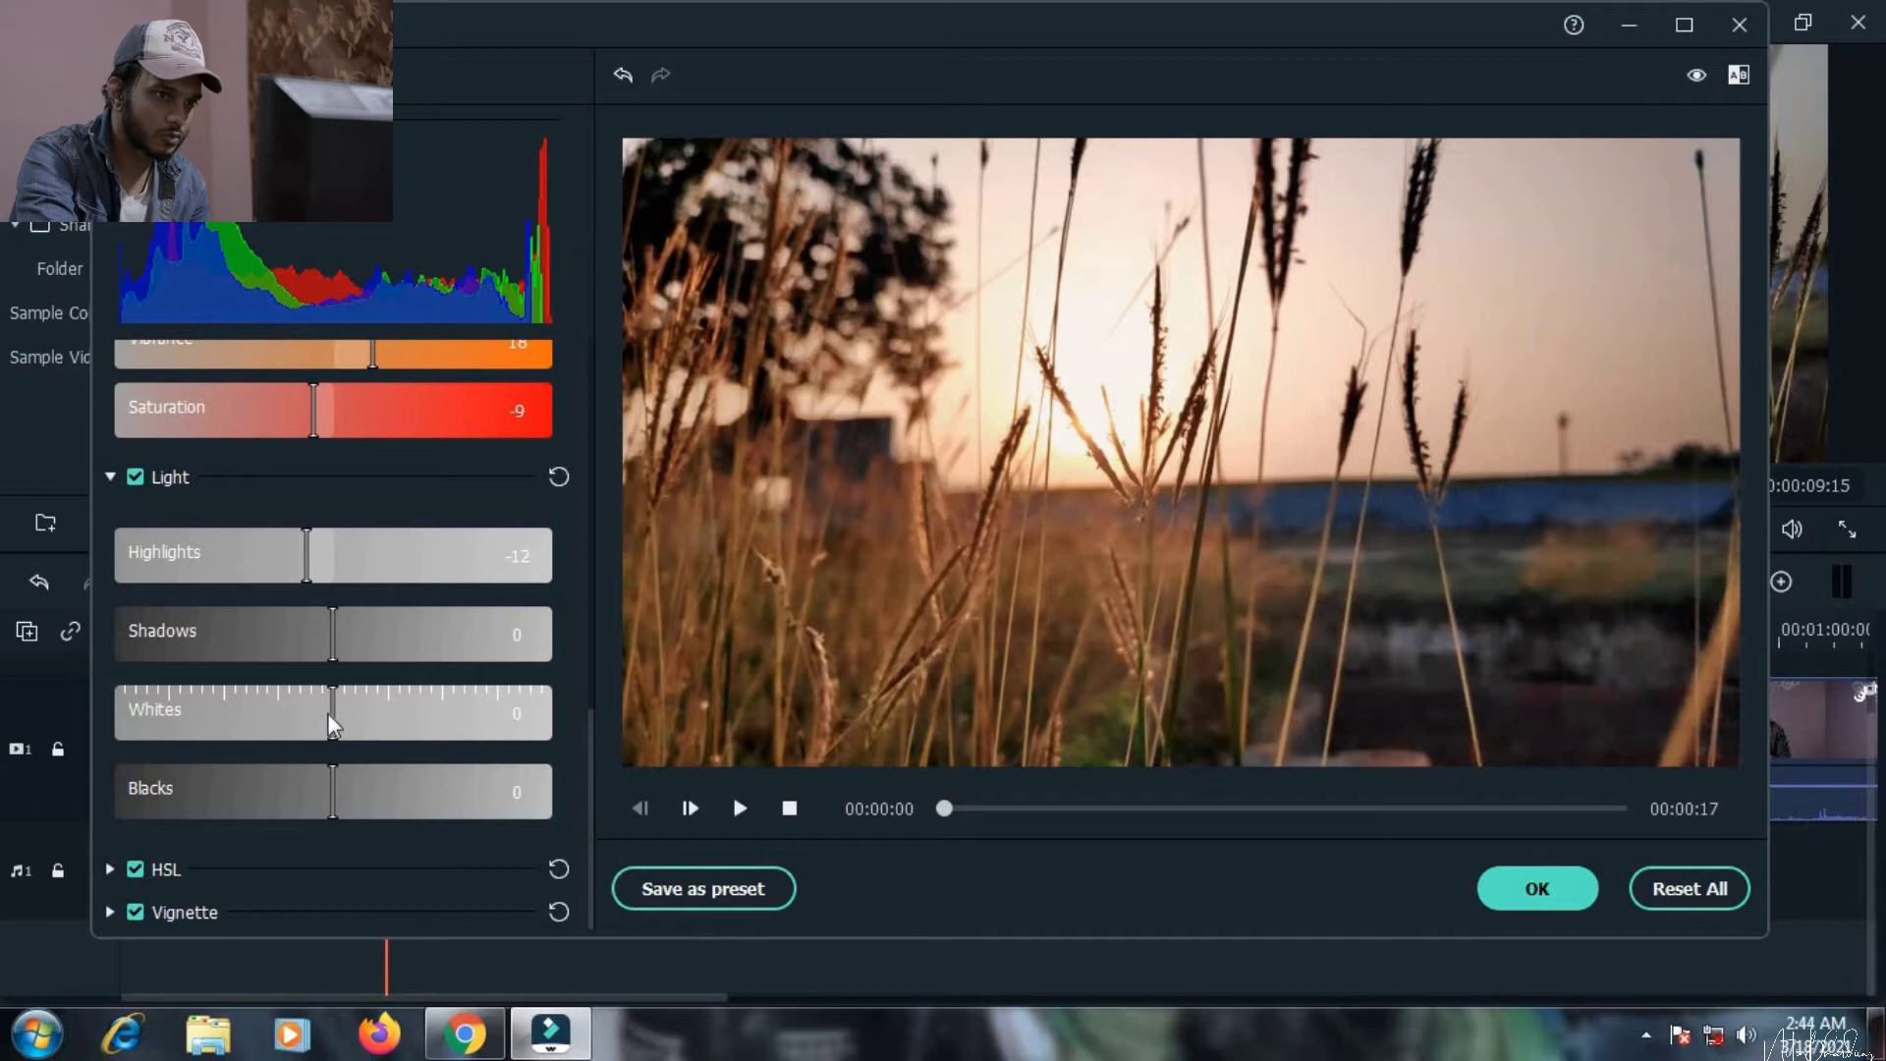
pyautogui.moveTo(329, 723); pyautogui.dragTo(349, 729)
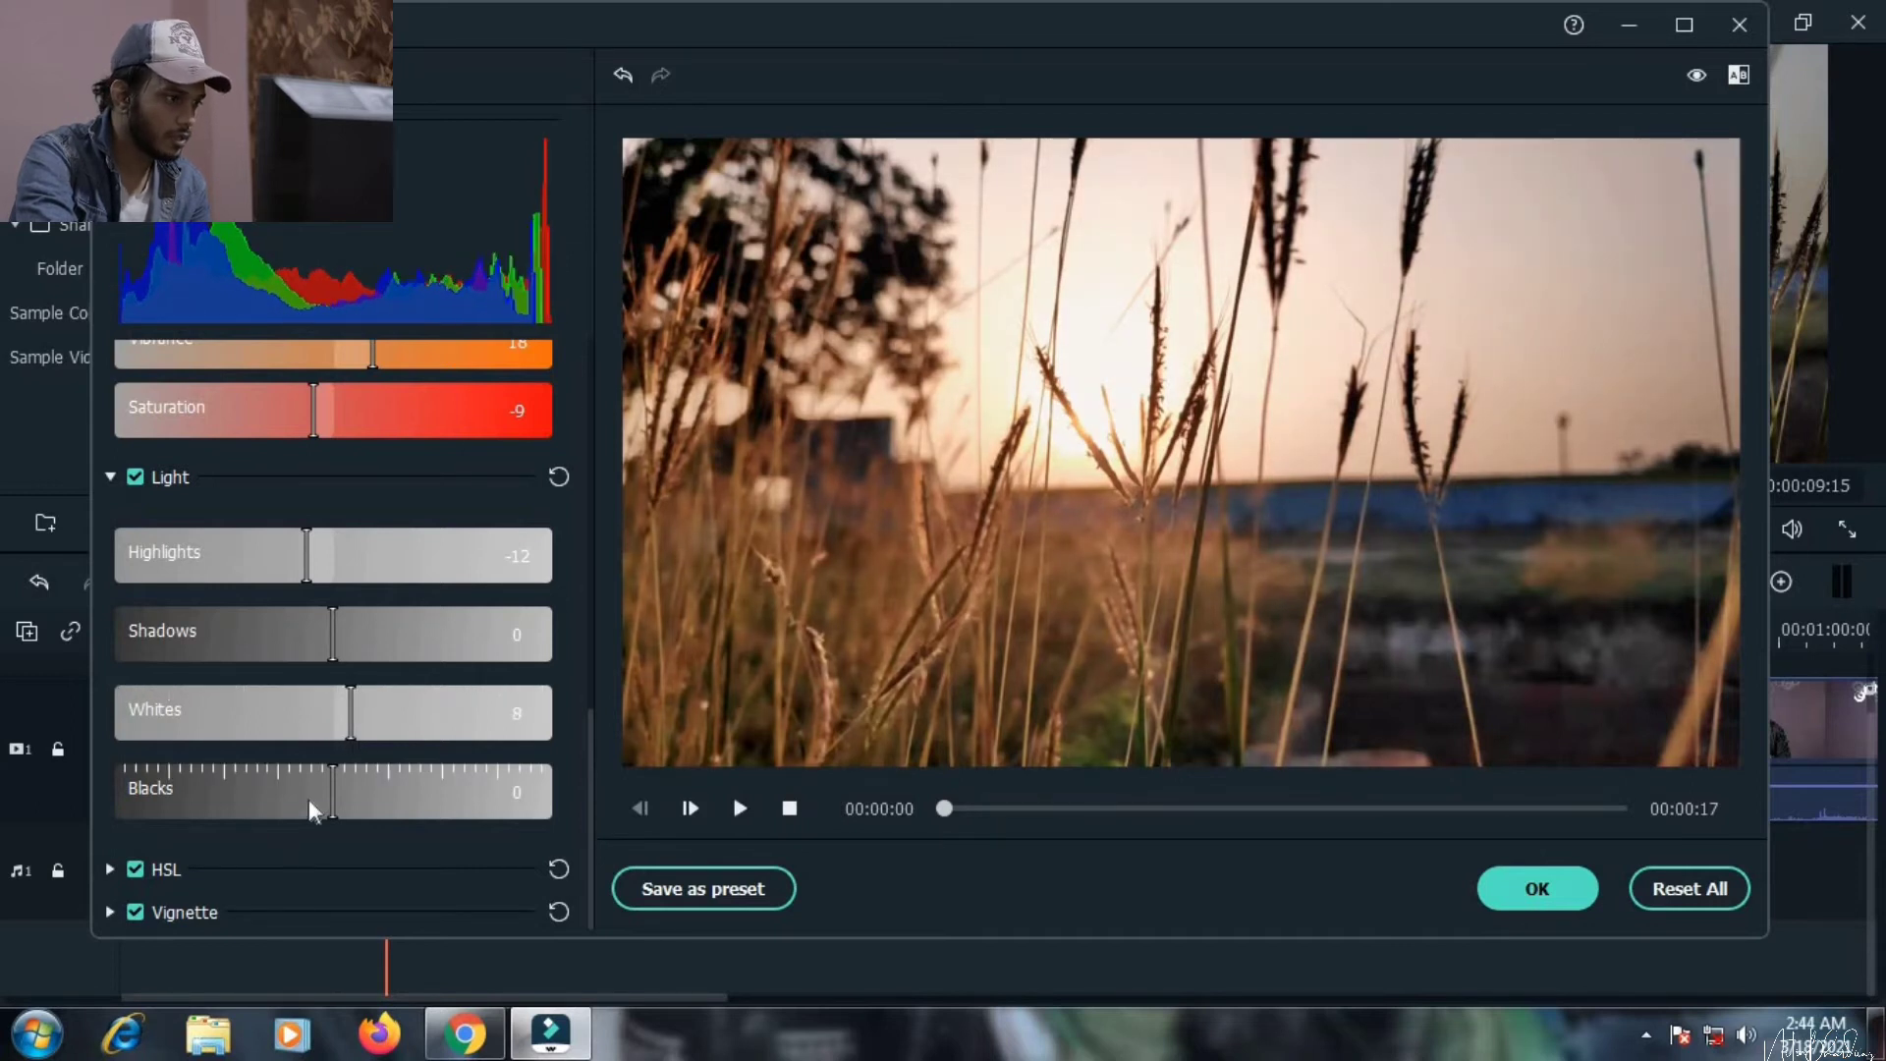
pyautogui.click(110, 870)
# - Shift the red HSL hue to -2 and fine-tune the orange hue back near neutral
pyautogui.scroll(-2, 146, 767)
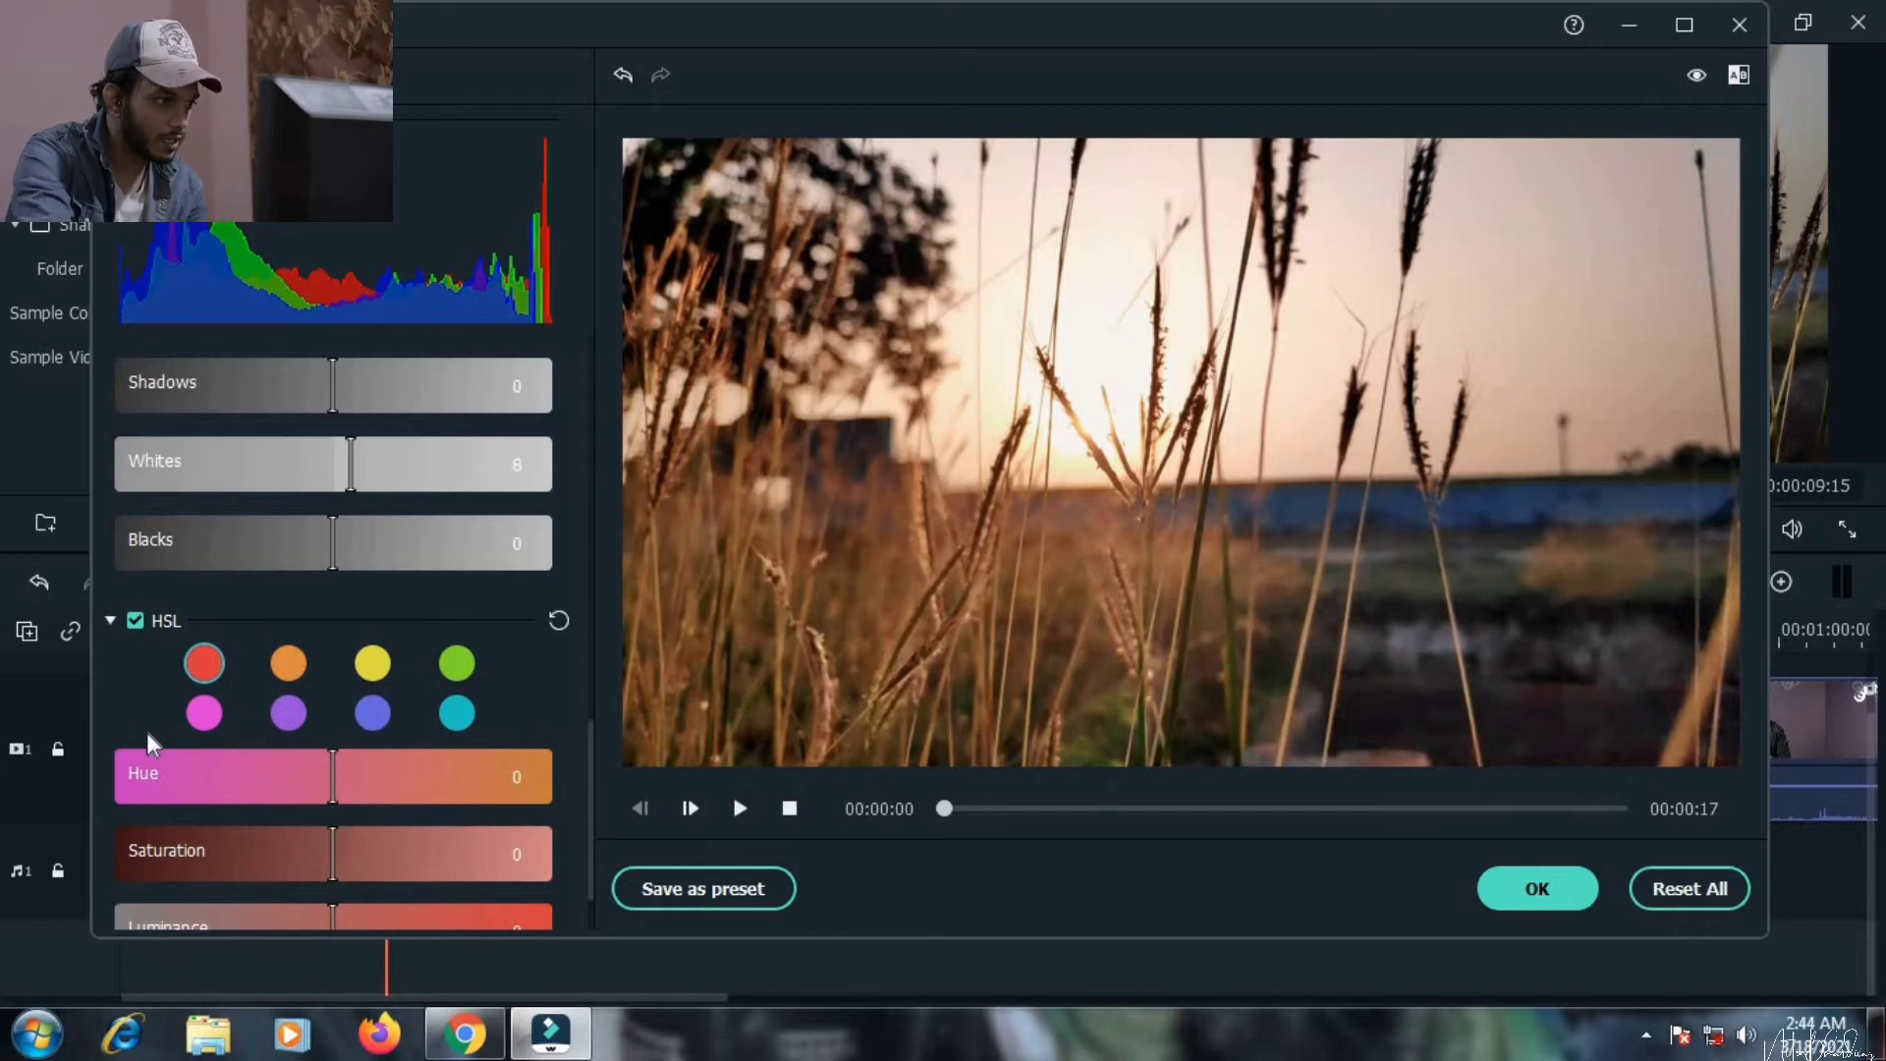
pyautogui.scroll(-2, 184, 667)
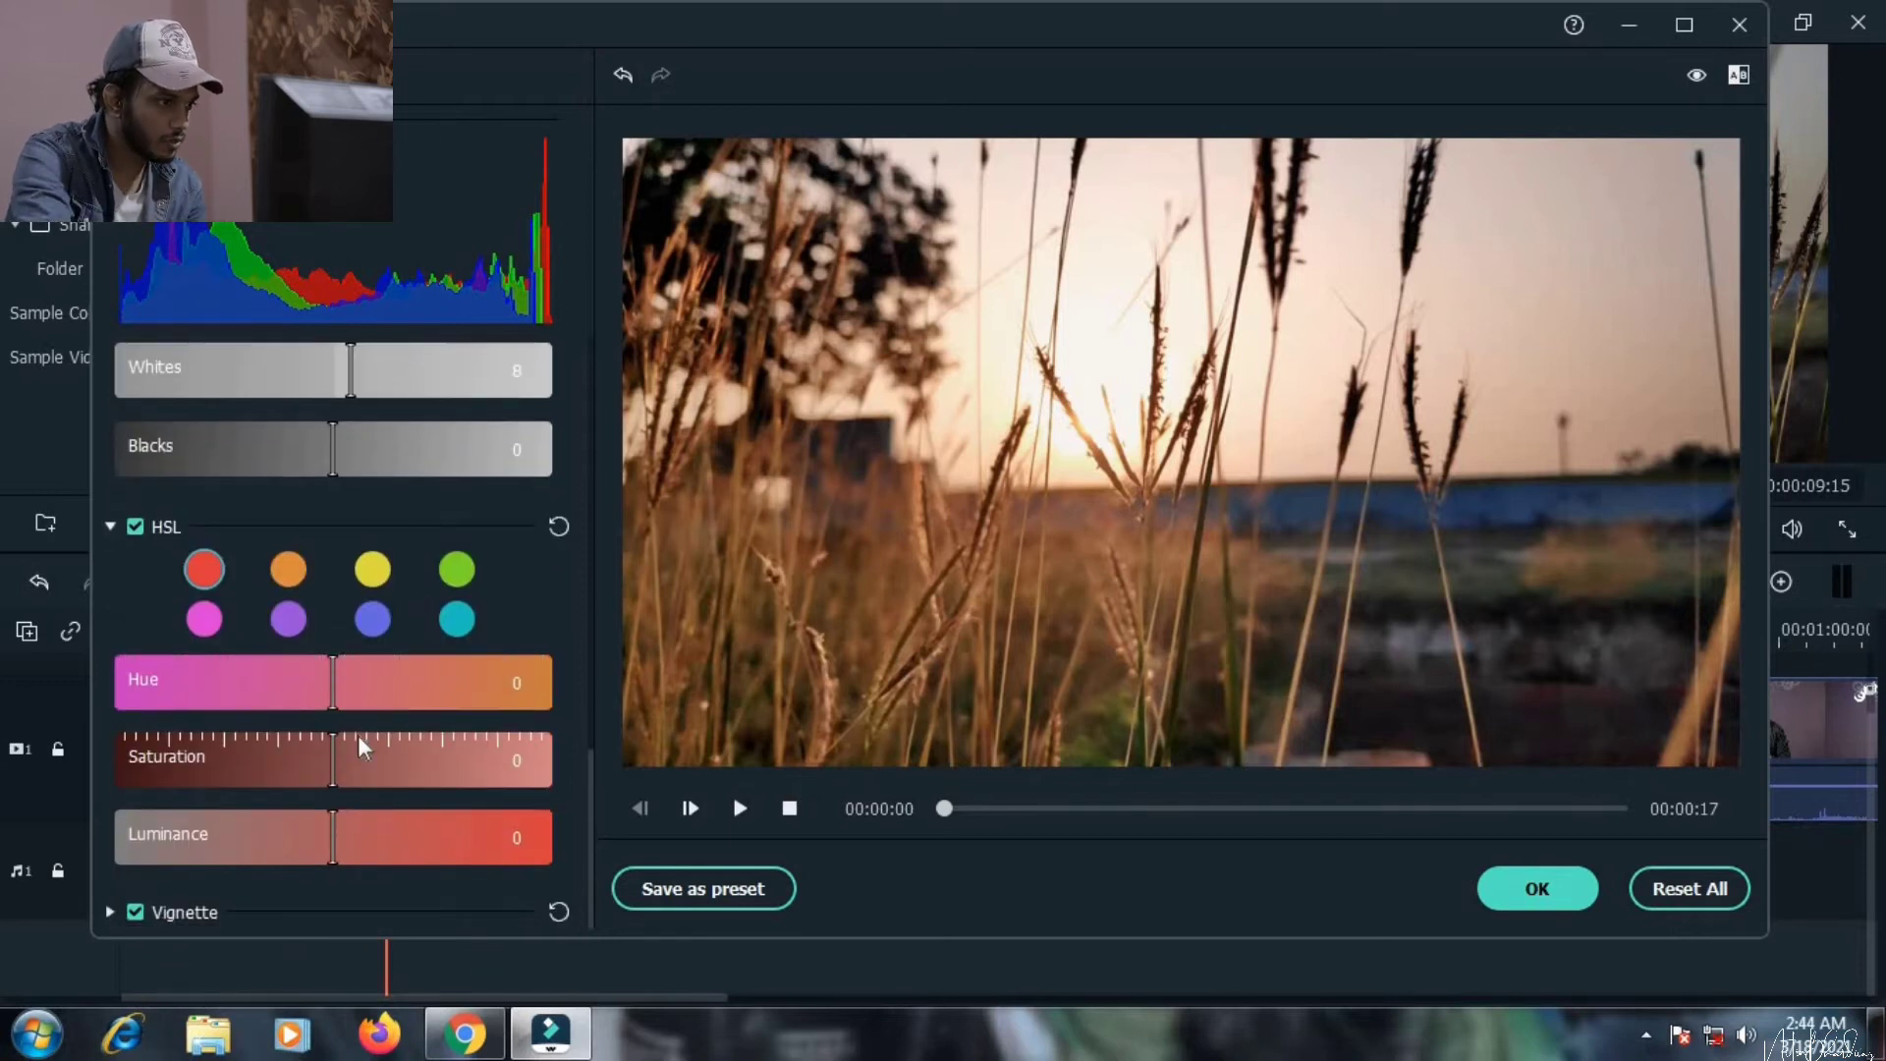
pyautogui.moveTo(329, 702)
pyautogui.mouseDown()
pyautogui.moveTo(348, 697)
pyautogui.moveTo(329, 718)
pyautogui.mouseUp()
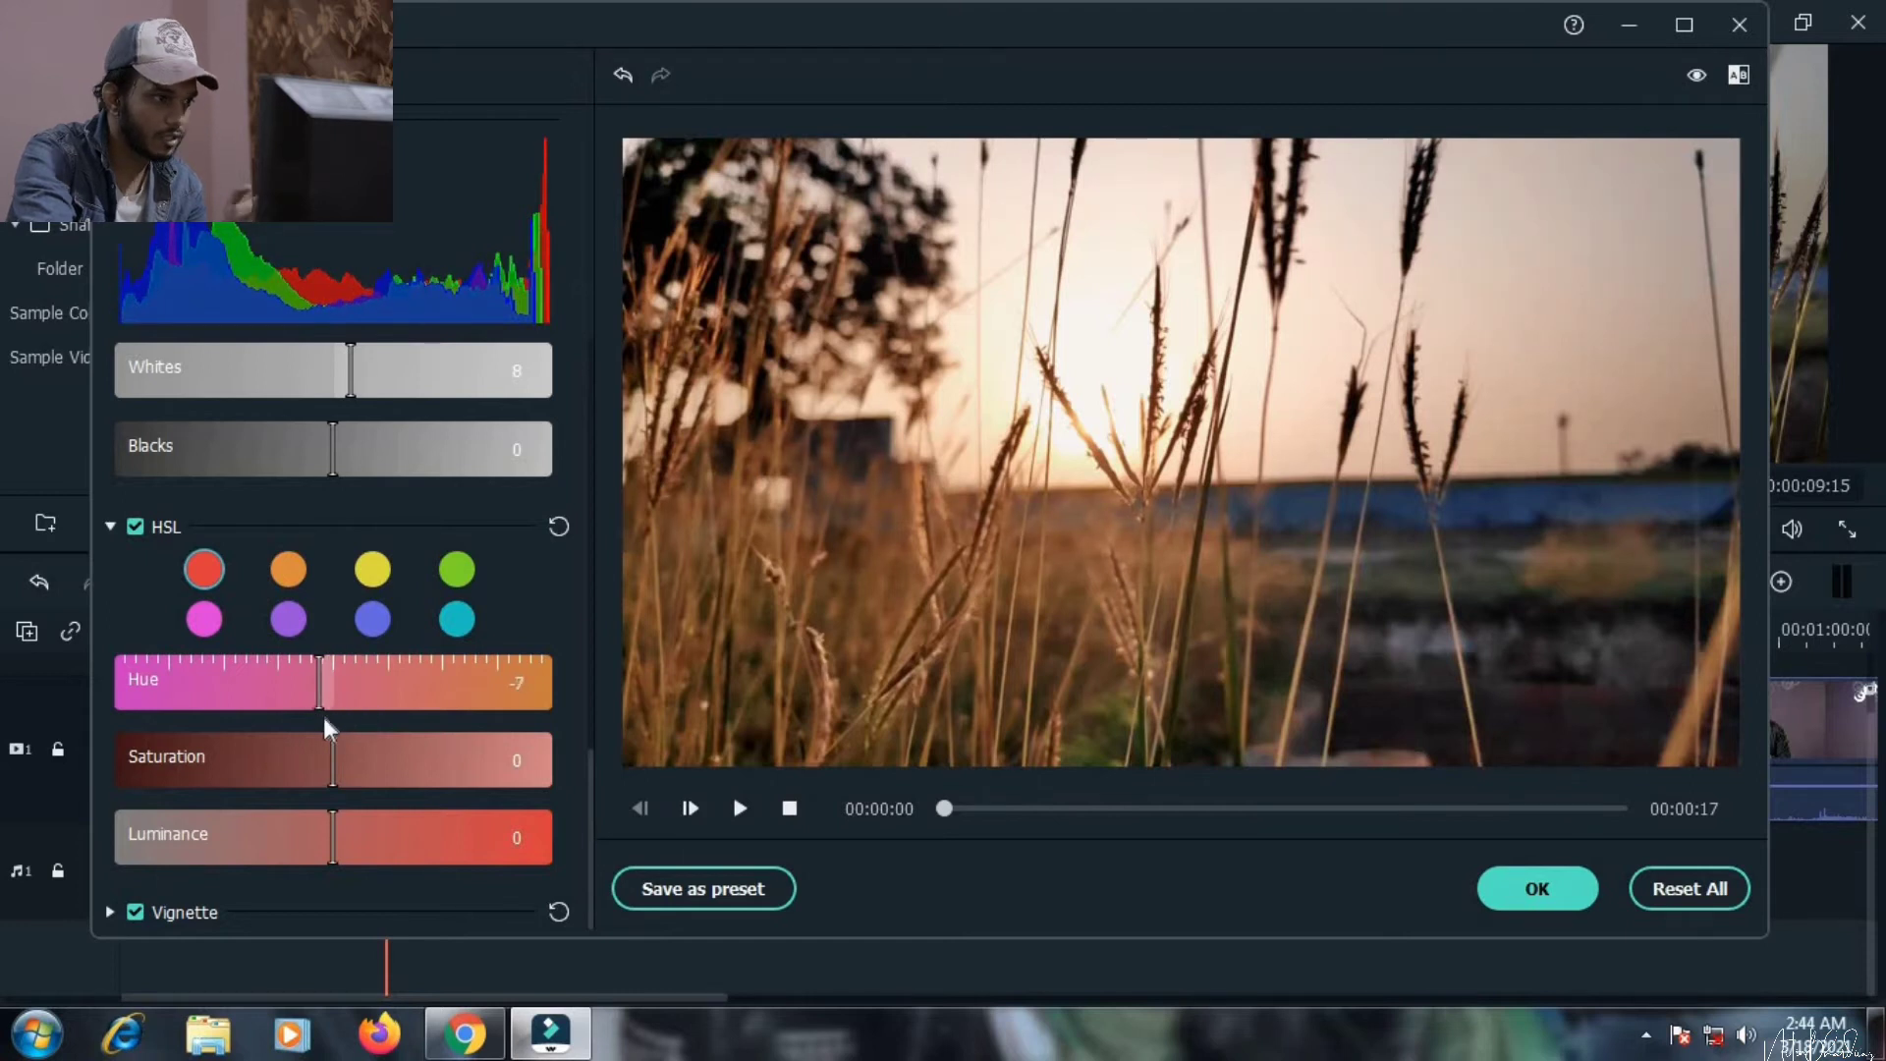
pyautogui.click(280, 578)
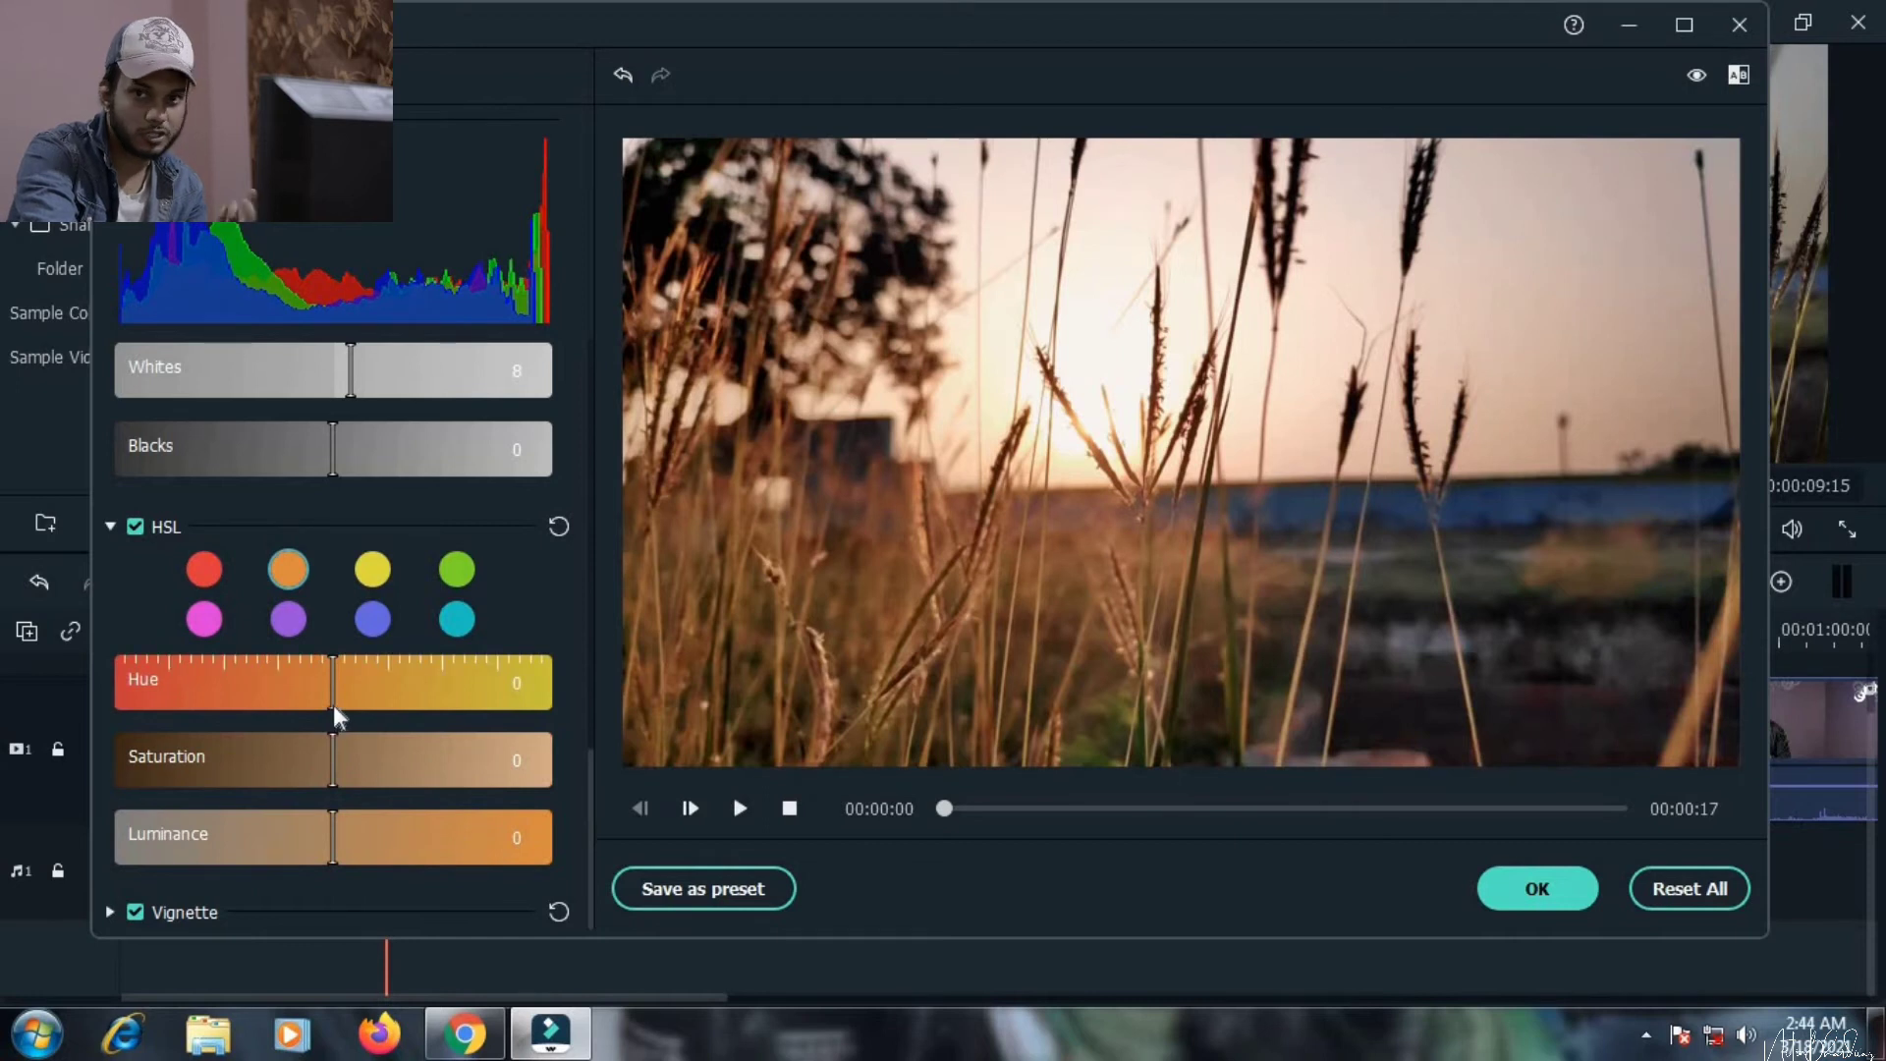
pyautogui.moveTo(334, 706); pyautogui.dragTo(293, 718)
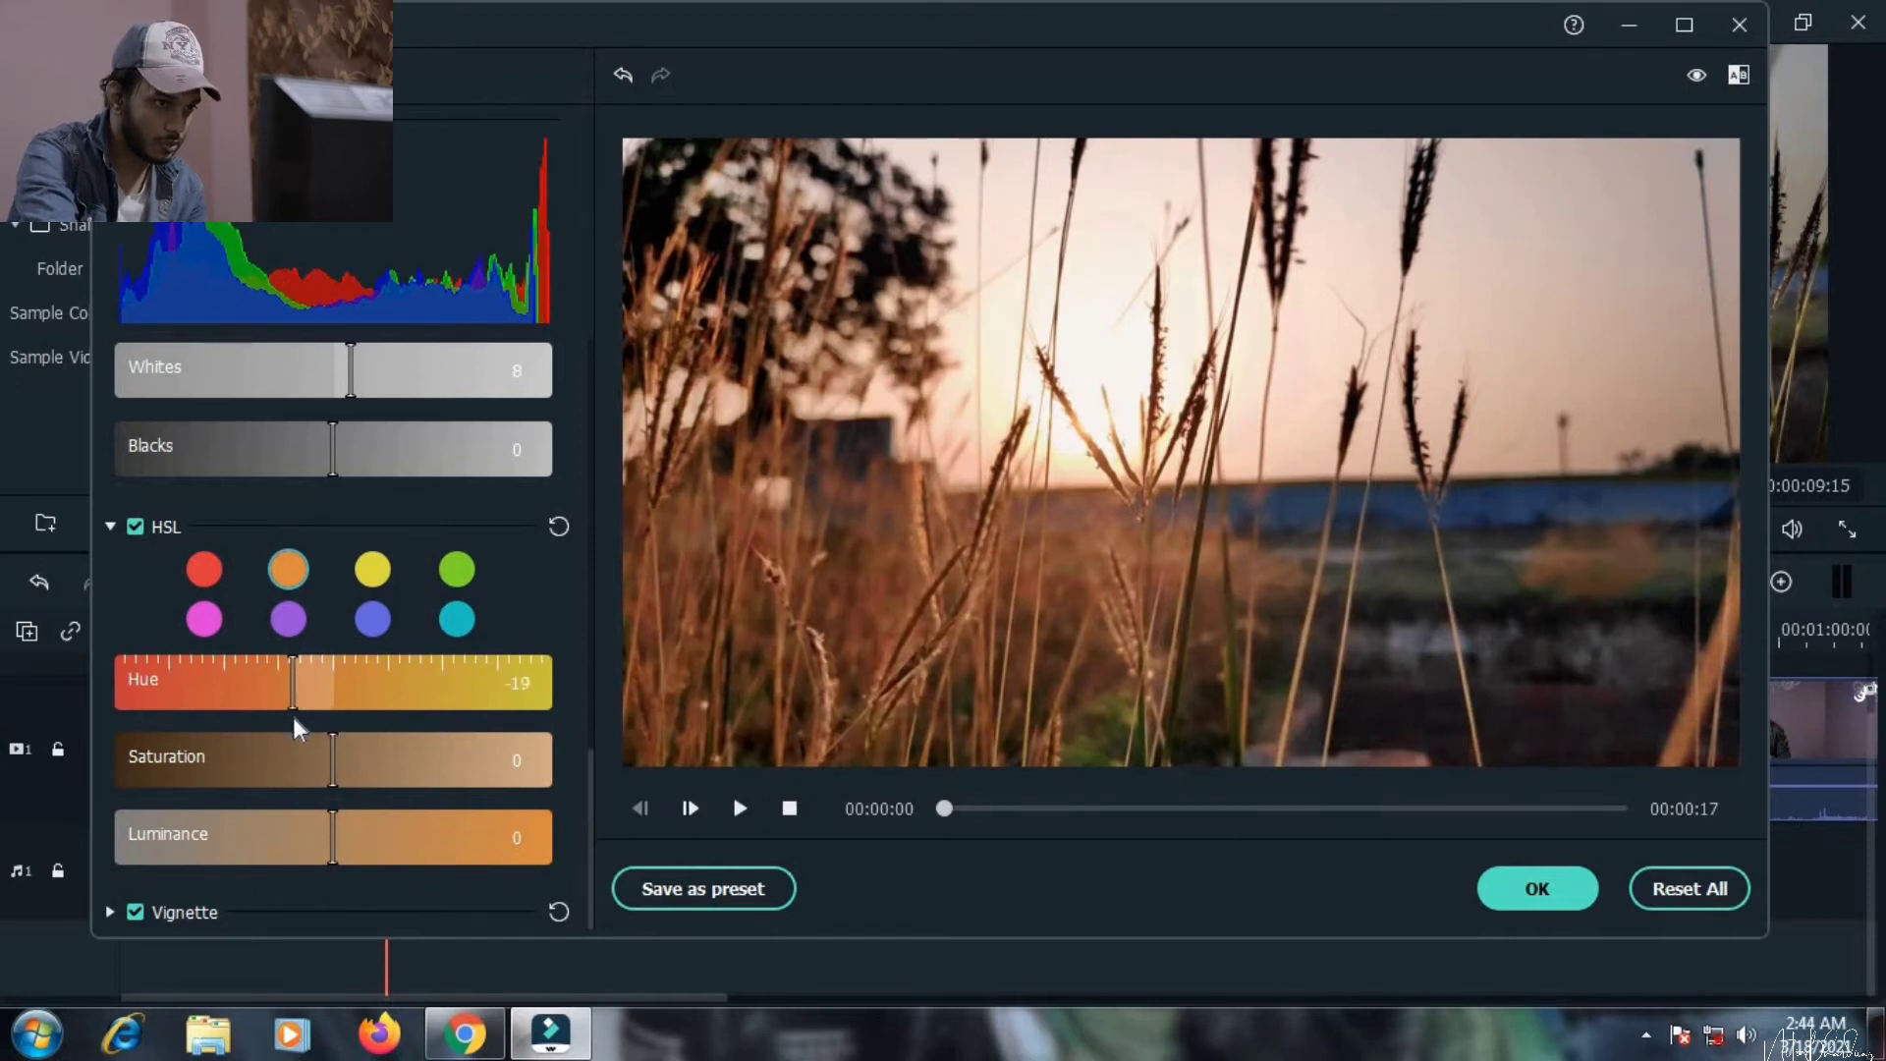
pyautogui.moveTo(293, 717)
pyautogui.mouseDown()
pyautogui.moveTo(336, 717)
pyautogui.moveTo(324, 725)
pyautogui.mouseUp()
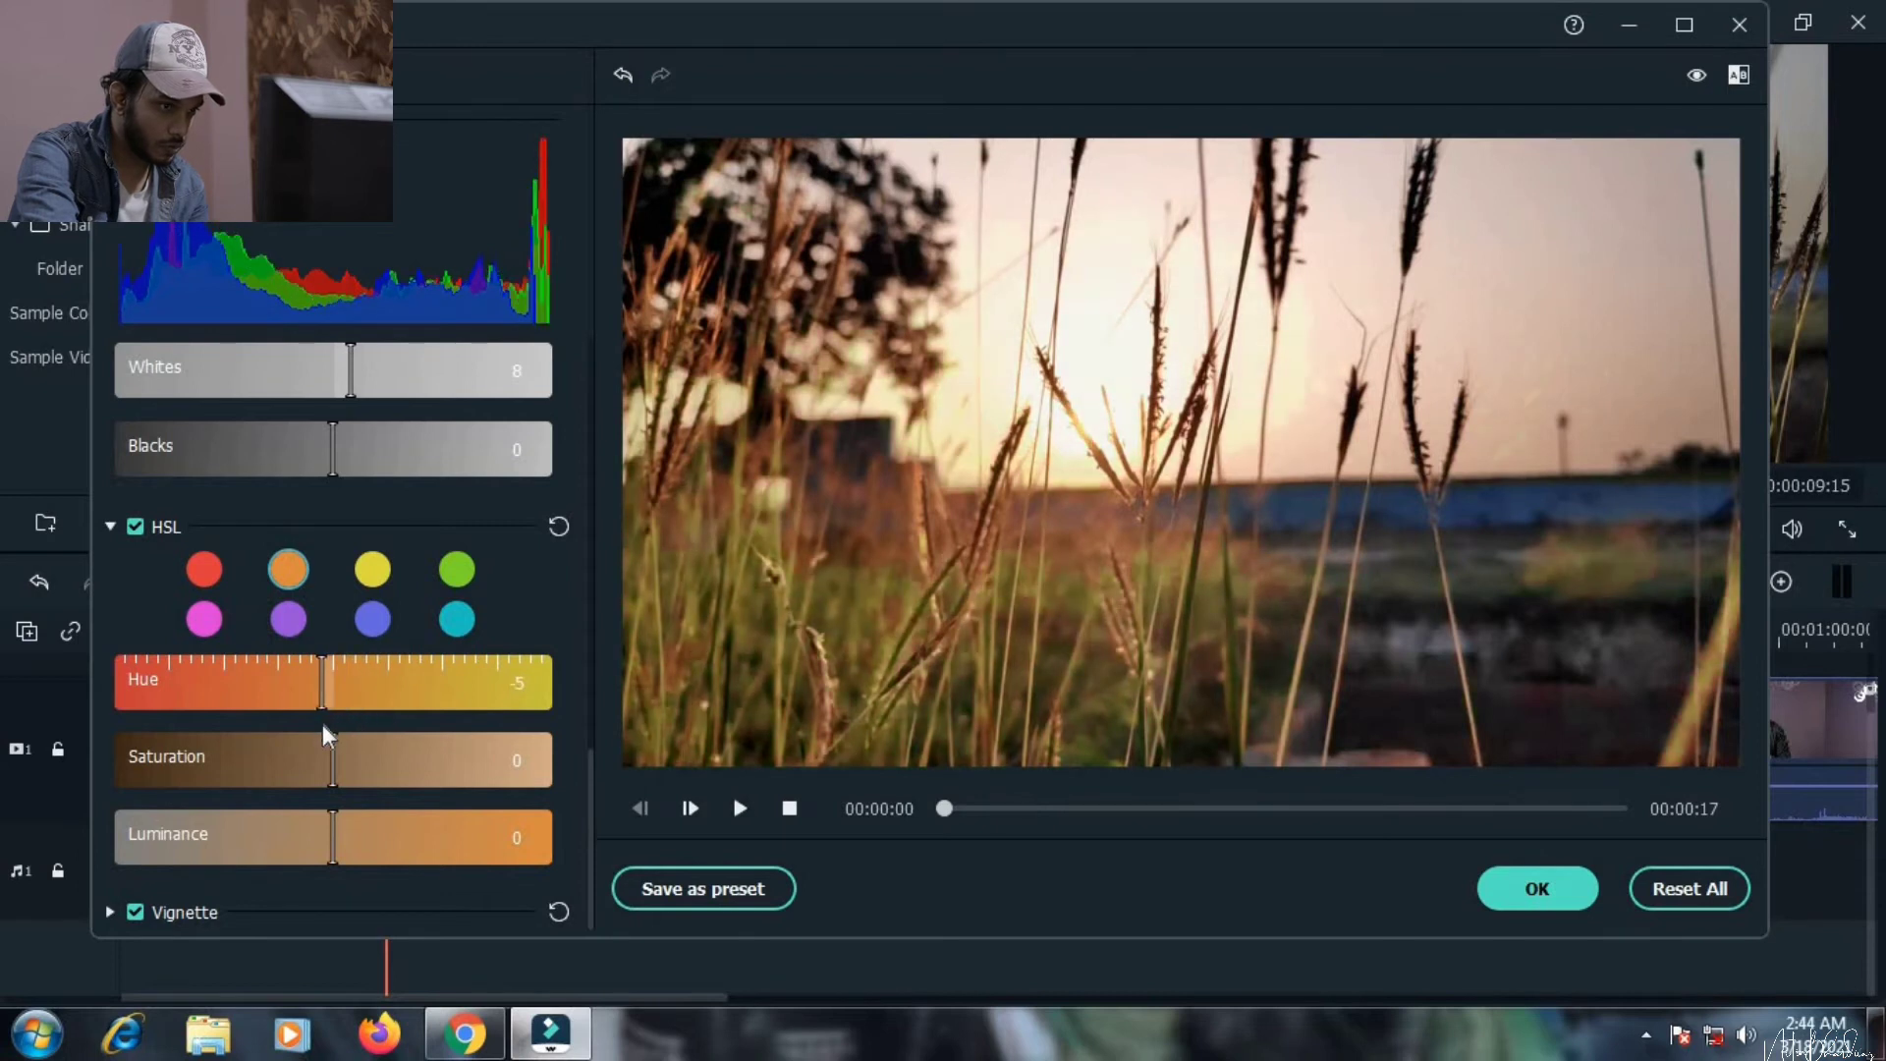
pyautogui.moveTo(323, 724); pyautogui.dragTo(335, 718)
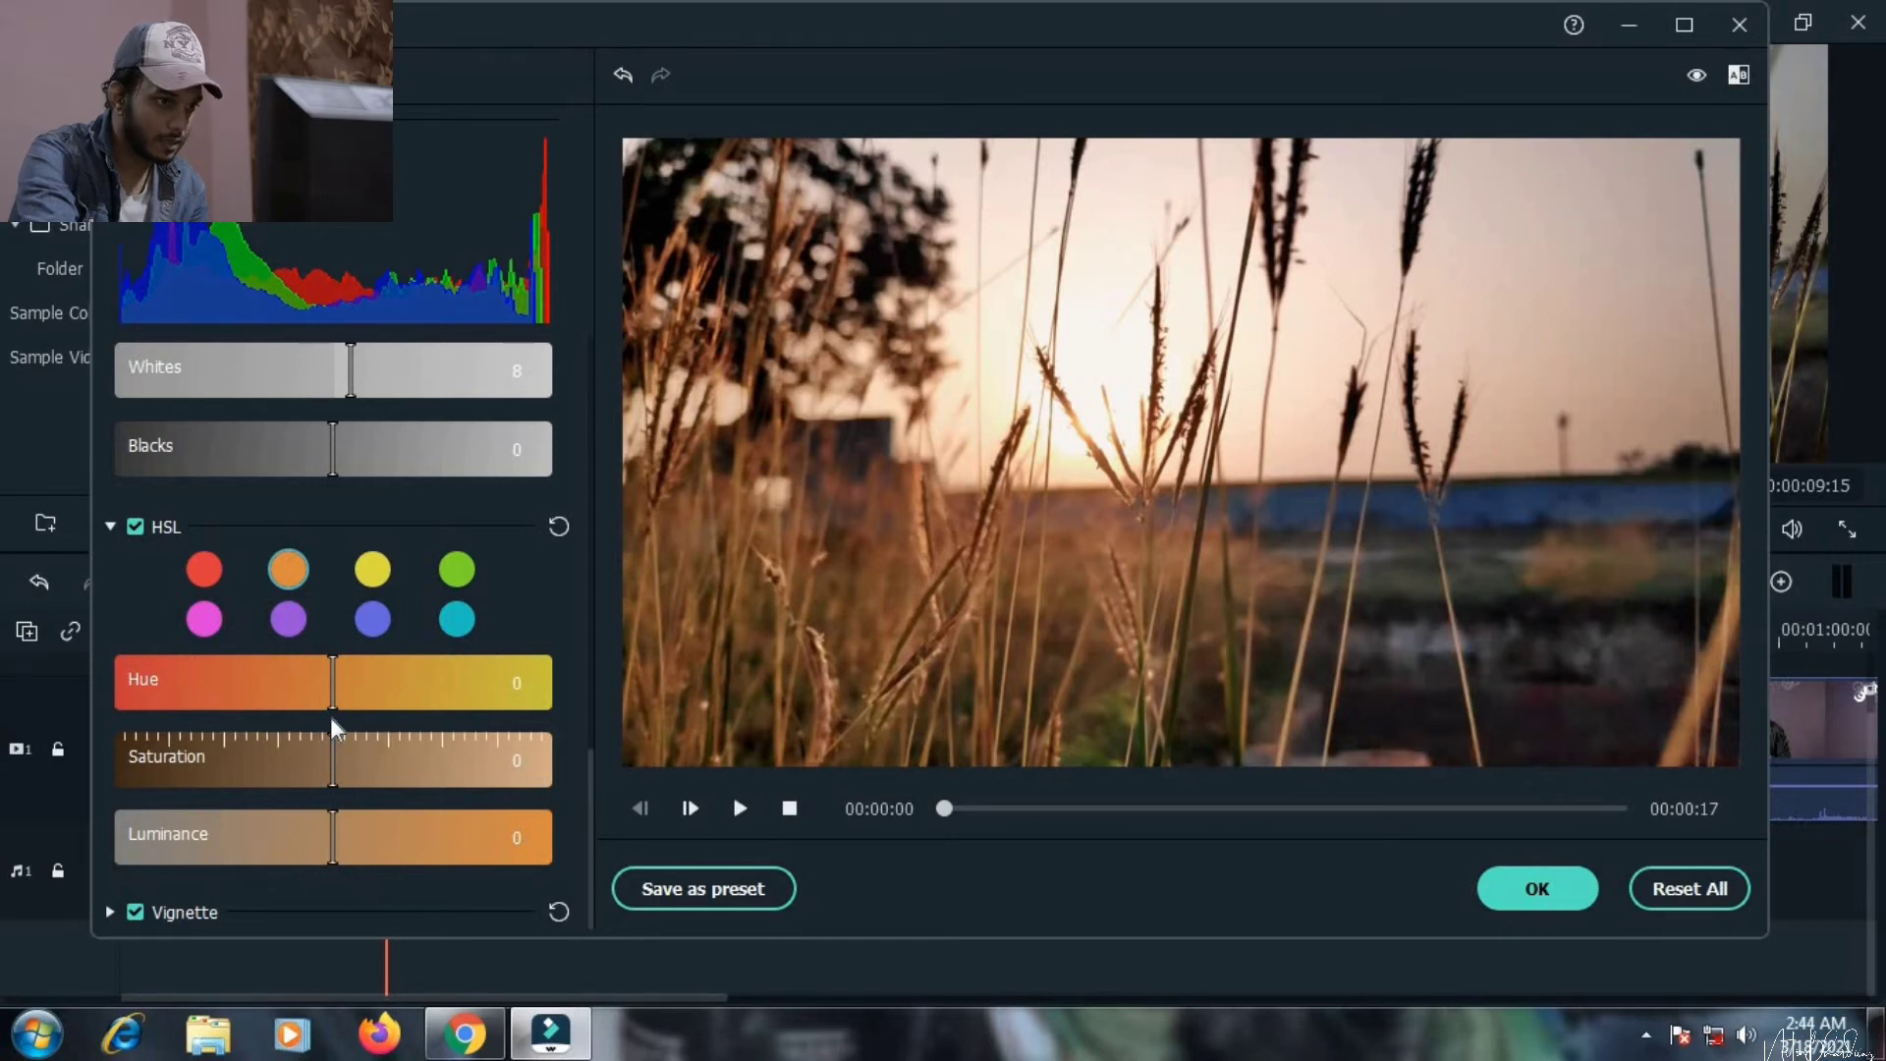
pyautogui.click(324, 707)
pyautogui.click(328, 709)
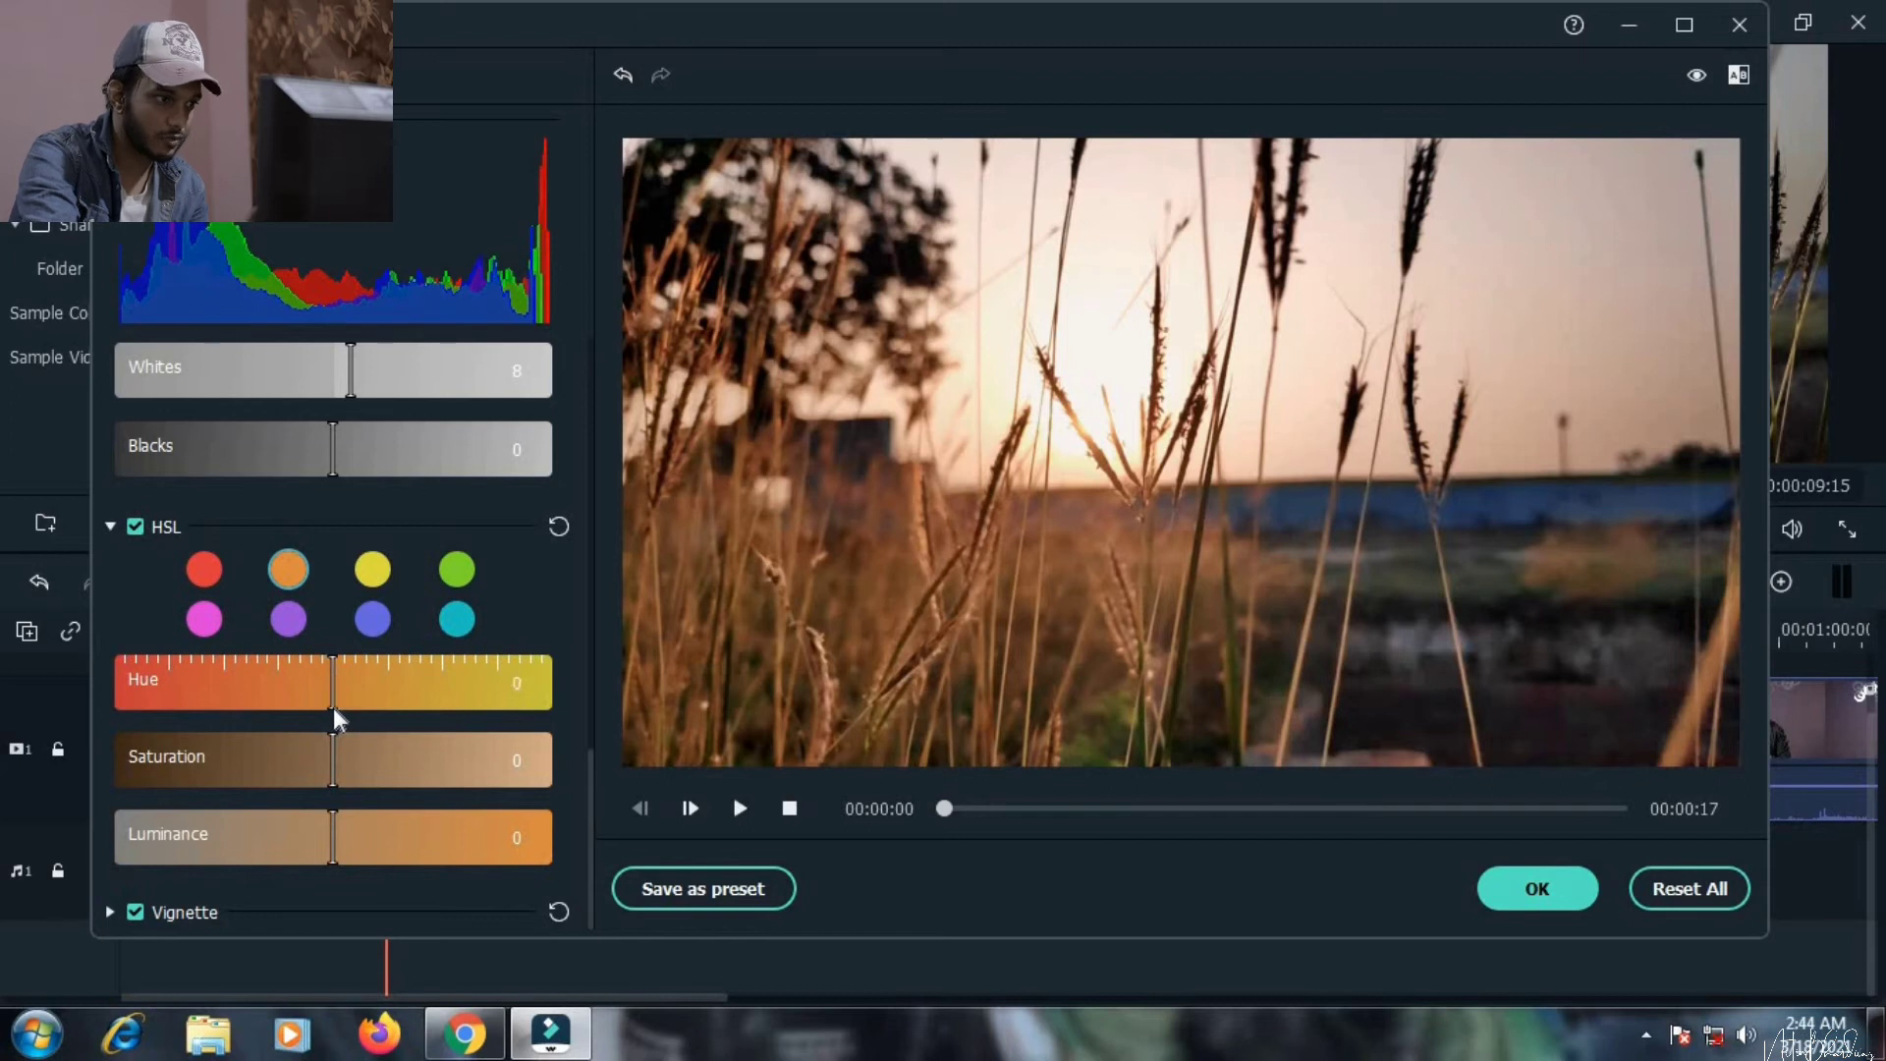
# - Set the green HSL hue to -12 and expand the Vignette section
pyautogui.click(457, 570)
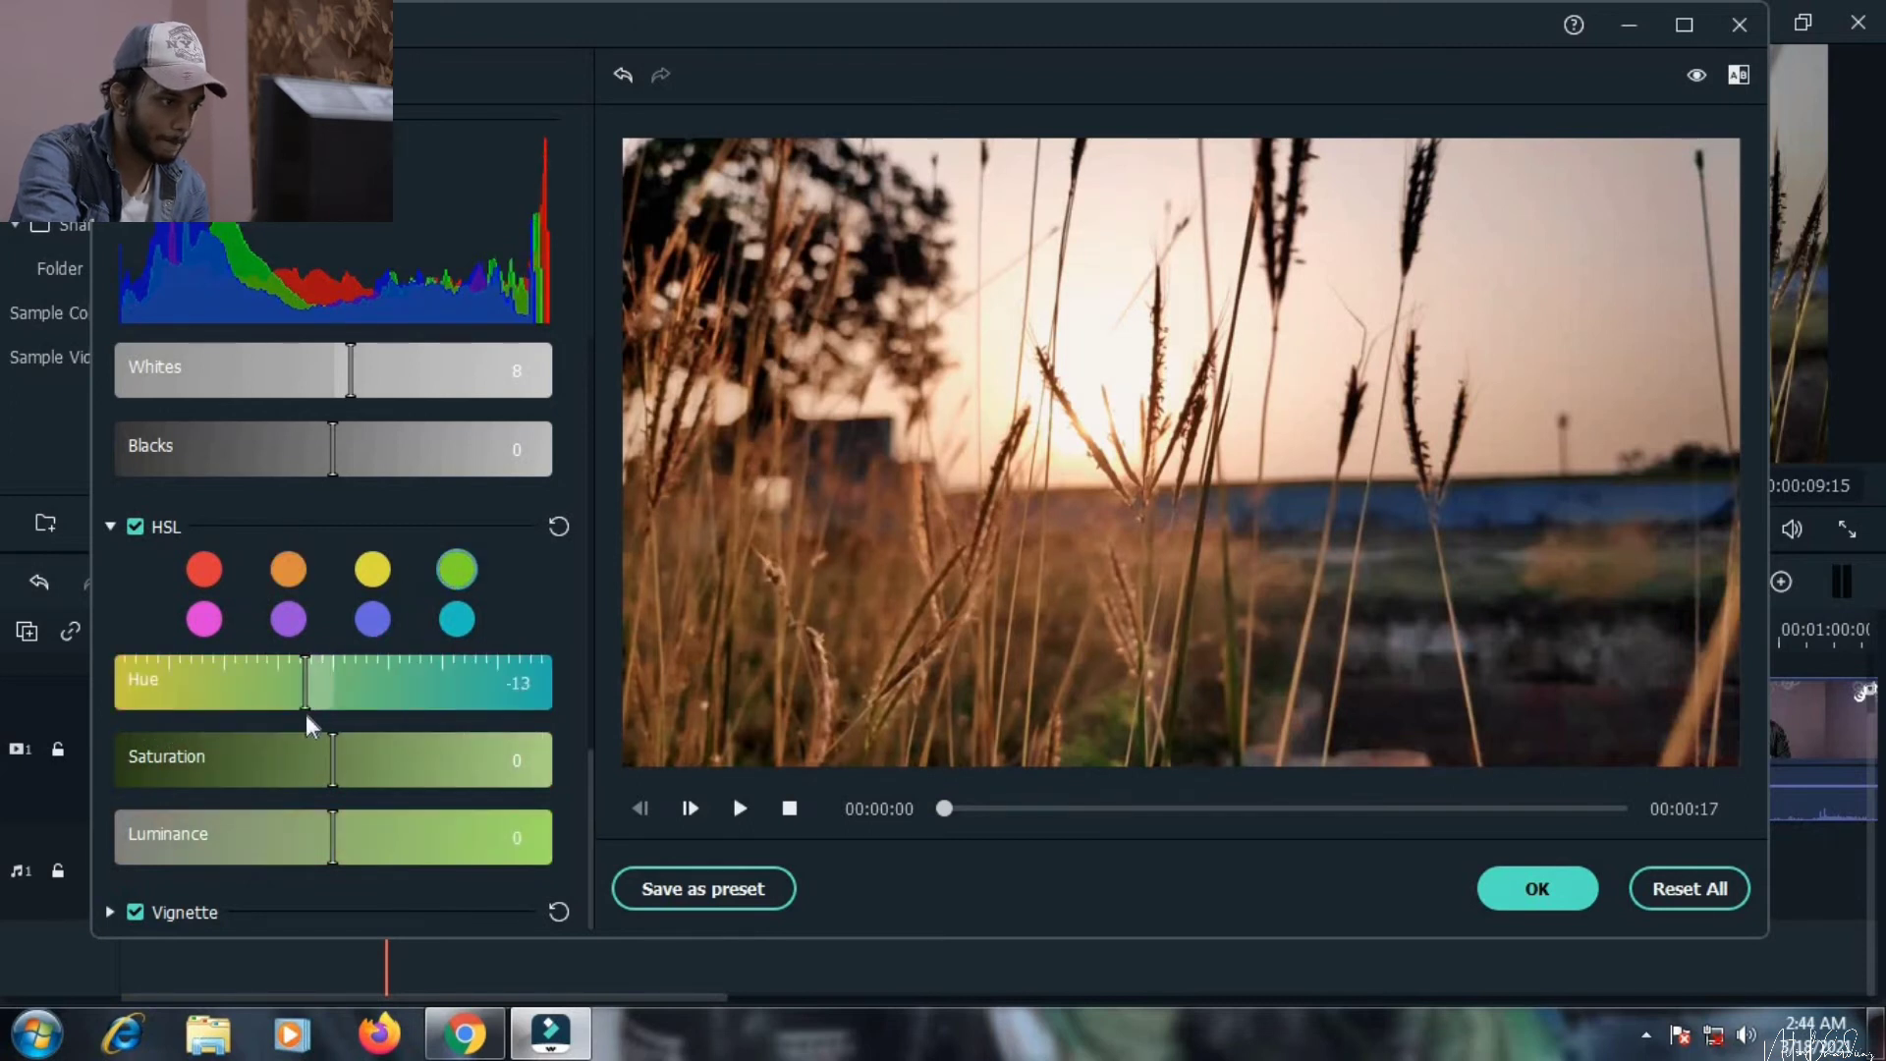
pyautogui.click(306, 712)
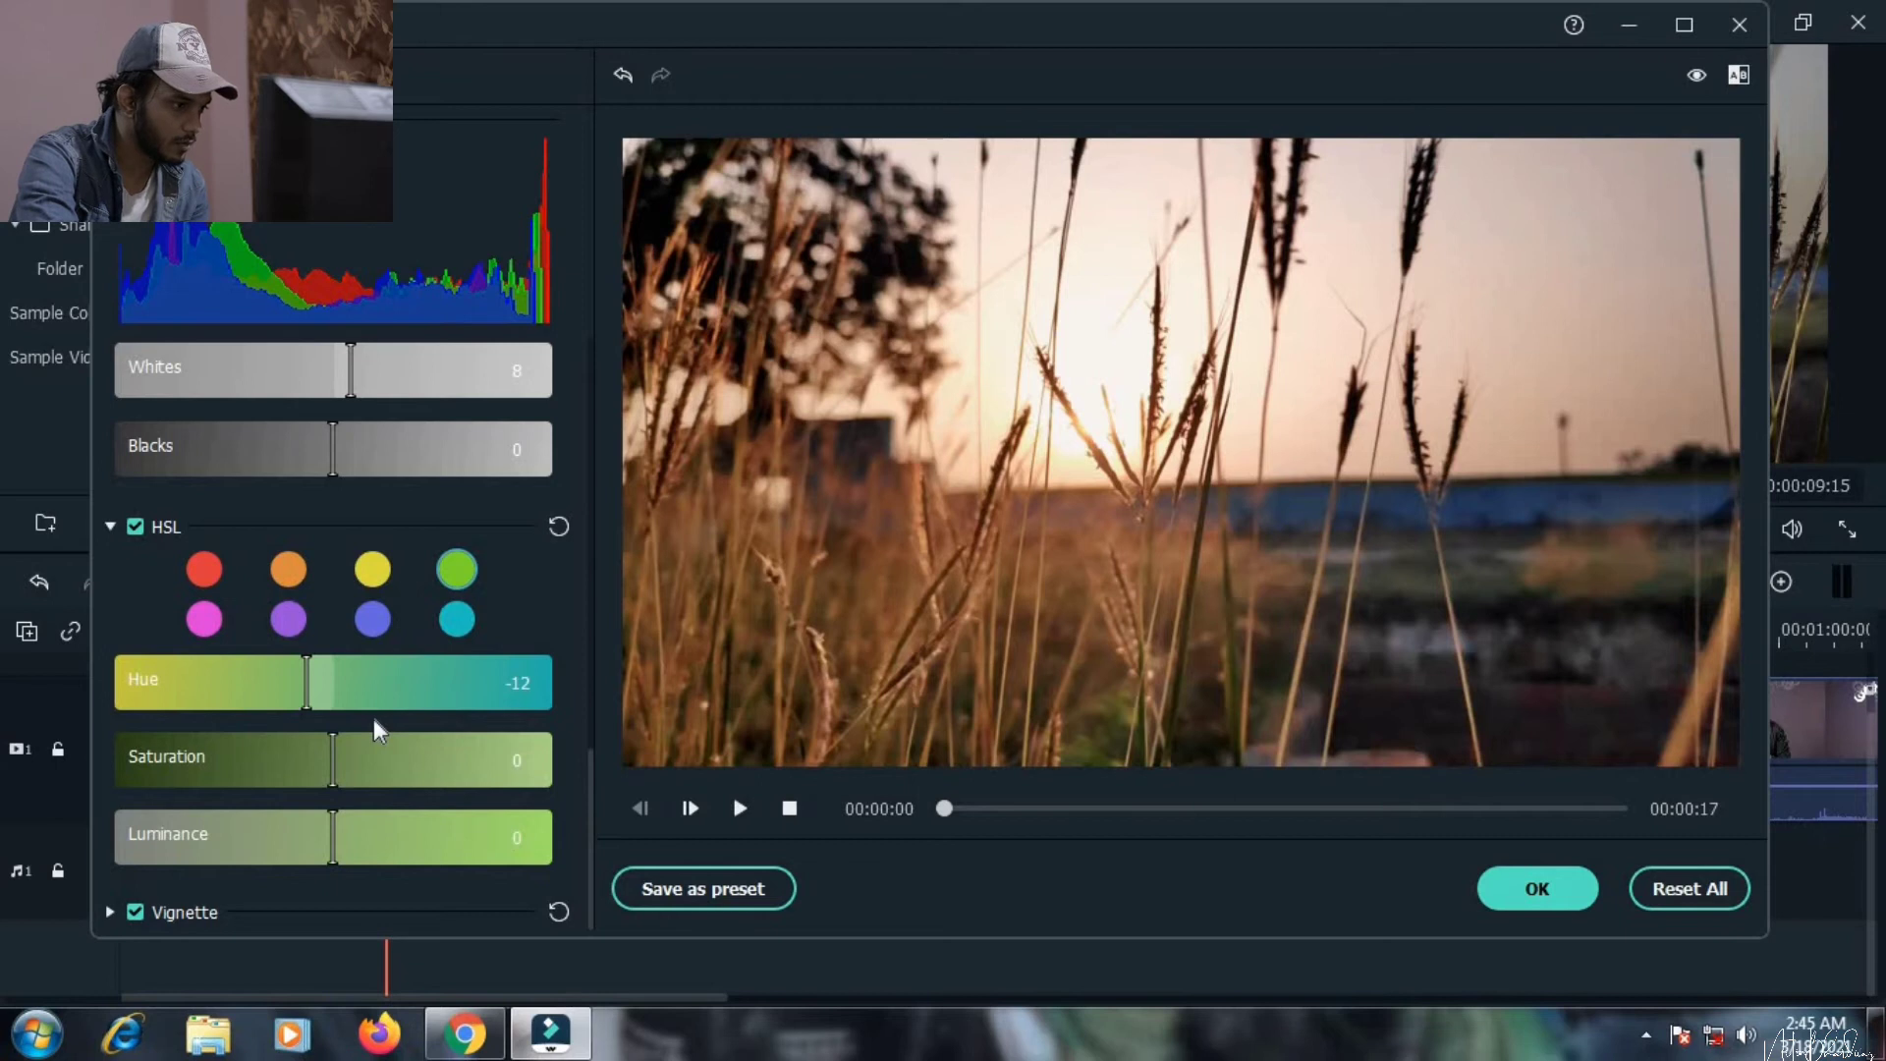
pyautogui.click(109, 913)
# - Leave Vignette at Size 100, Feather 50, Highlight 50 with Amount 0, and dismiss the K7 alert
pyautogui.scroll(-2, 103, 777)
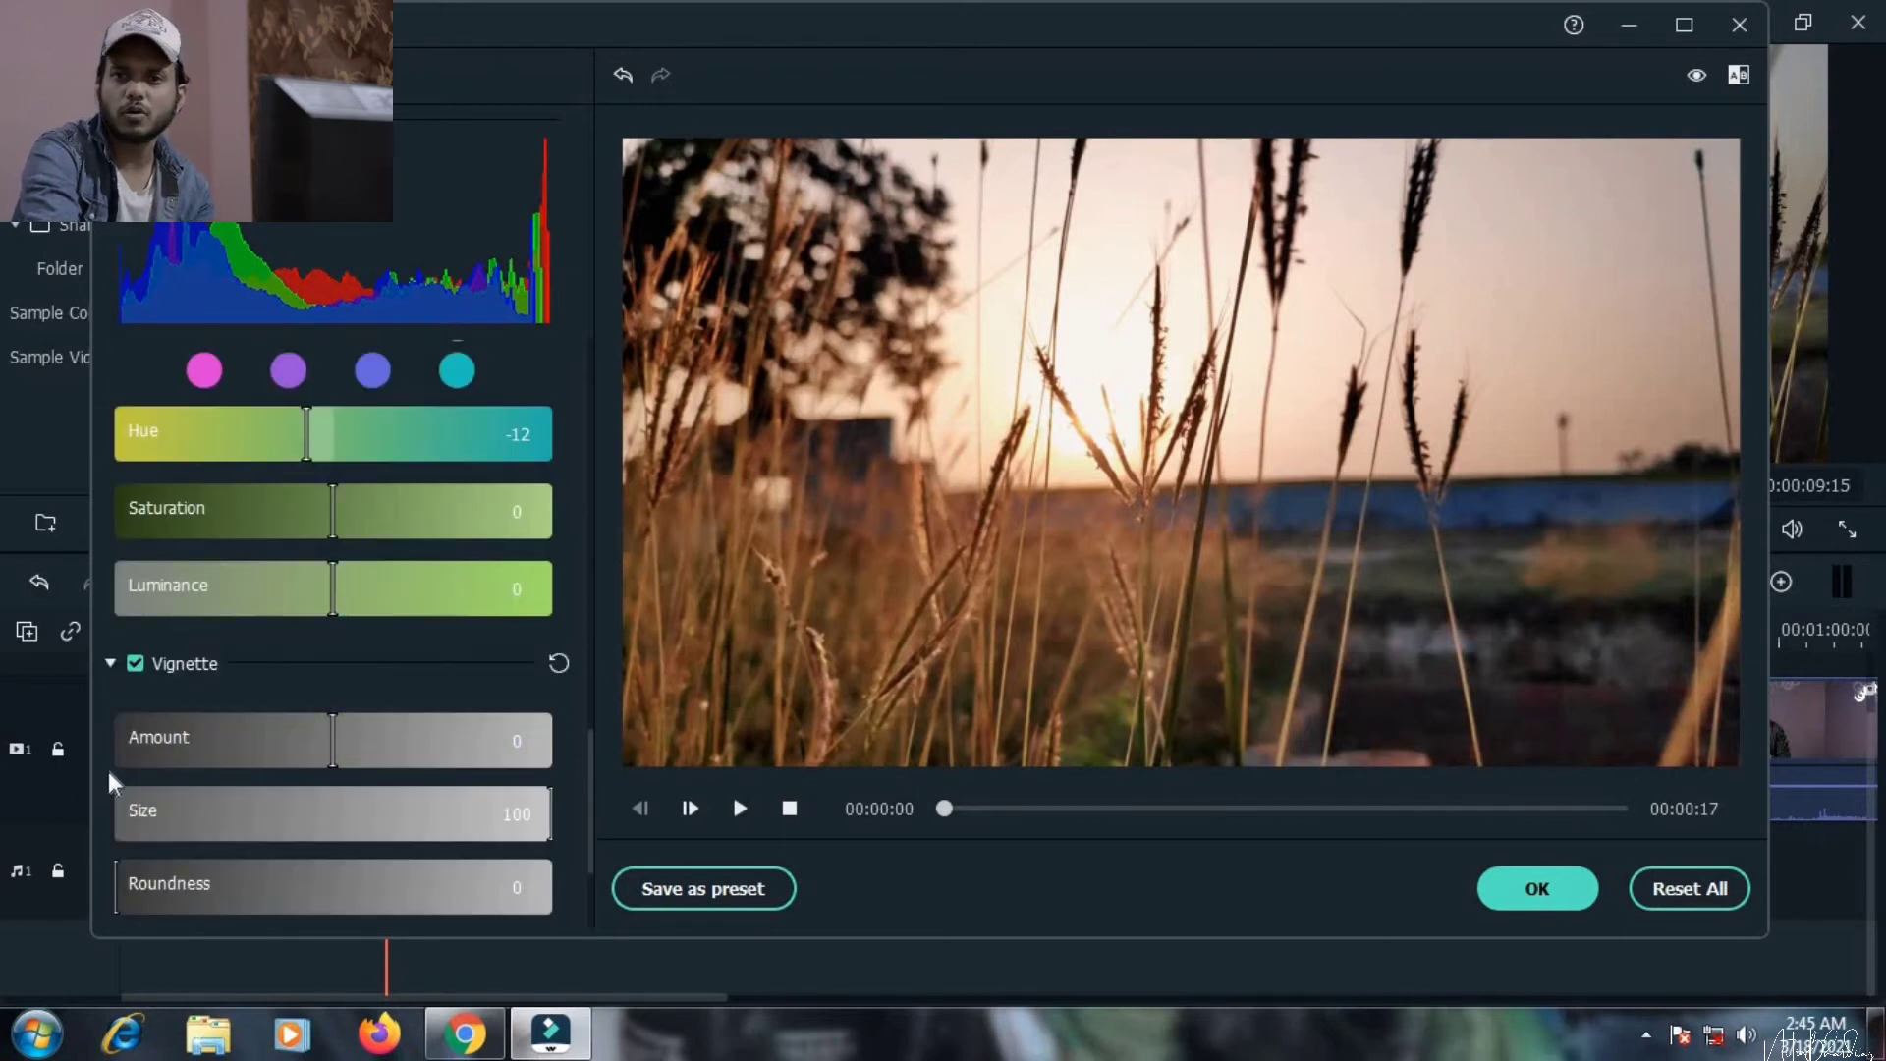
pyautogui.scroll(-2, 108, 771)
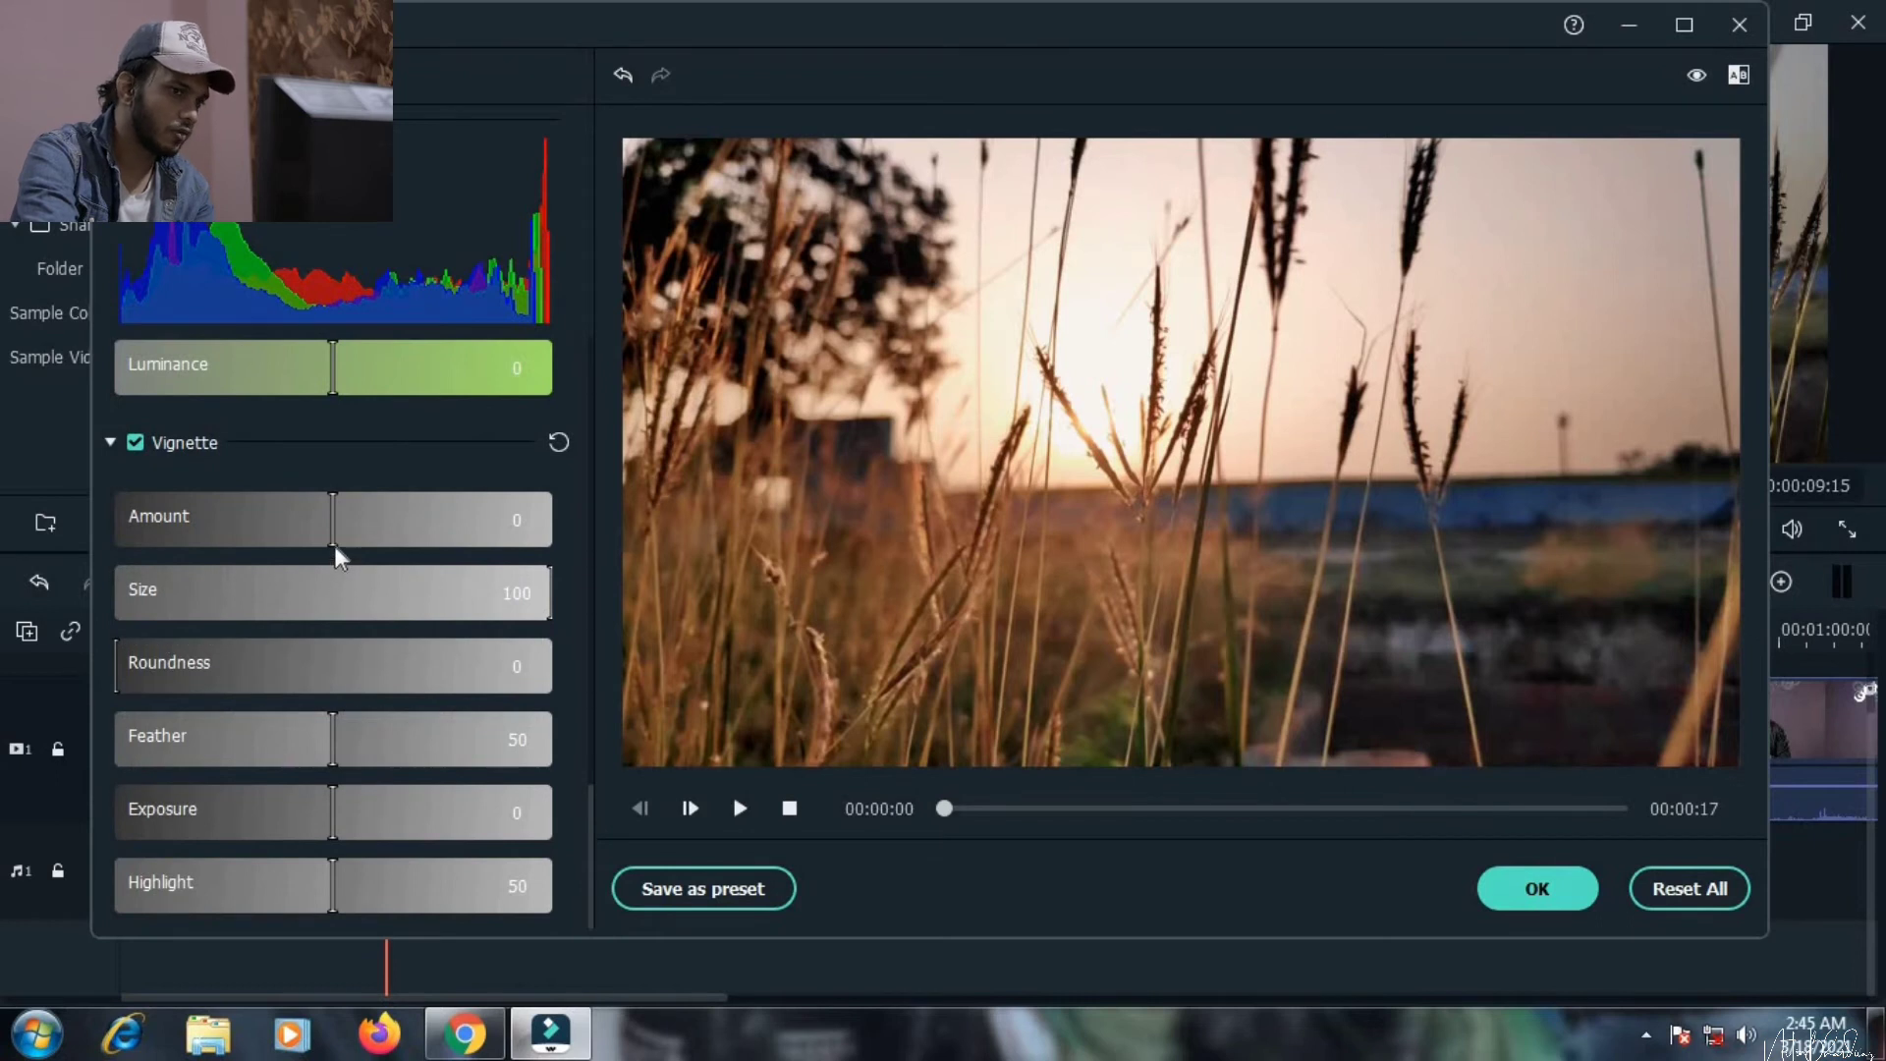
pyautogui.moveTo(334, 546); pyautogui.dragTo(248, 564)
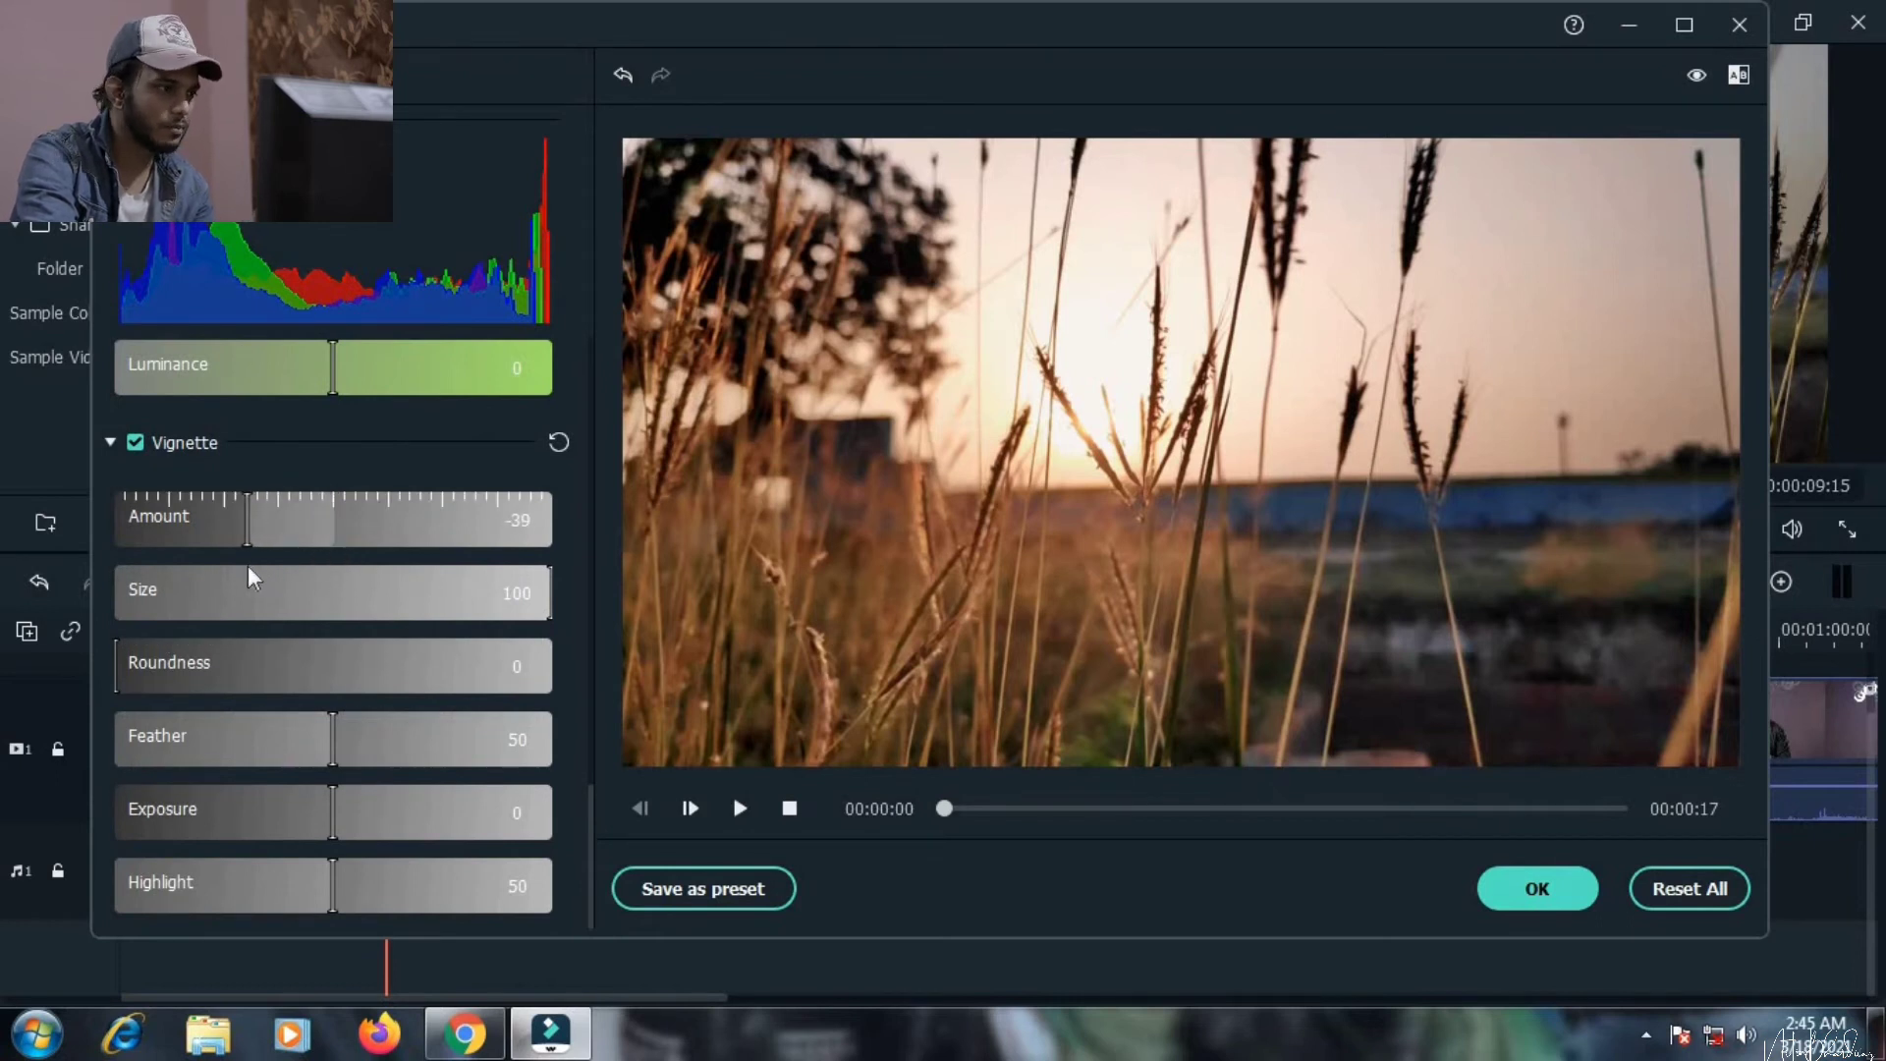
pyautogui.moveTo(261, 567); pyautogui.dragTo(302, 554)
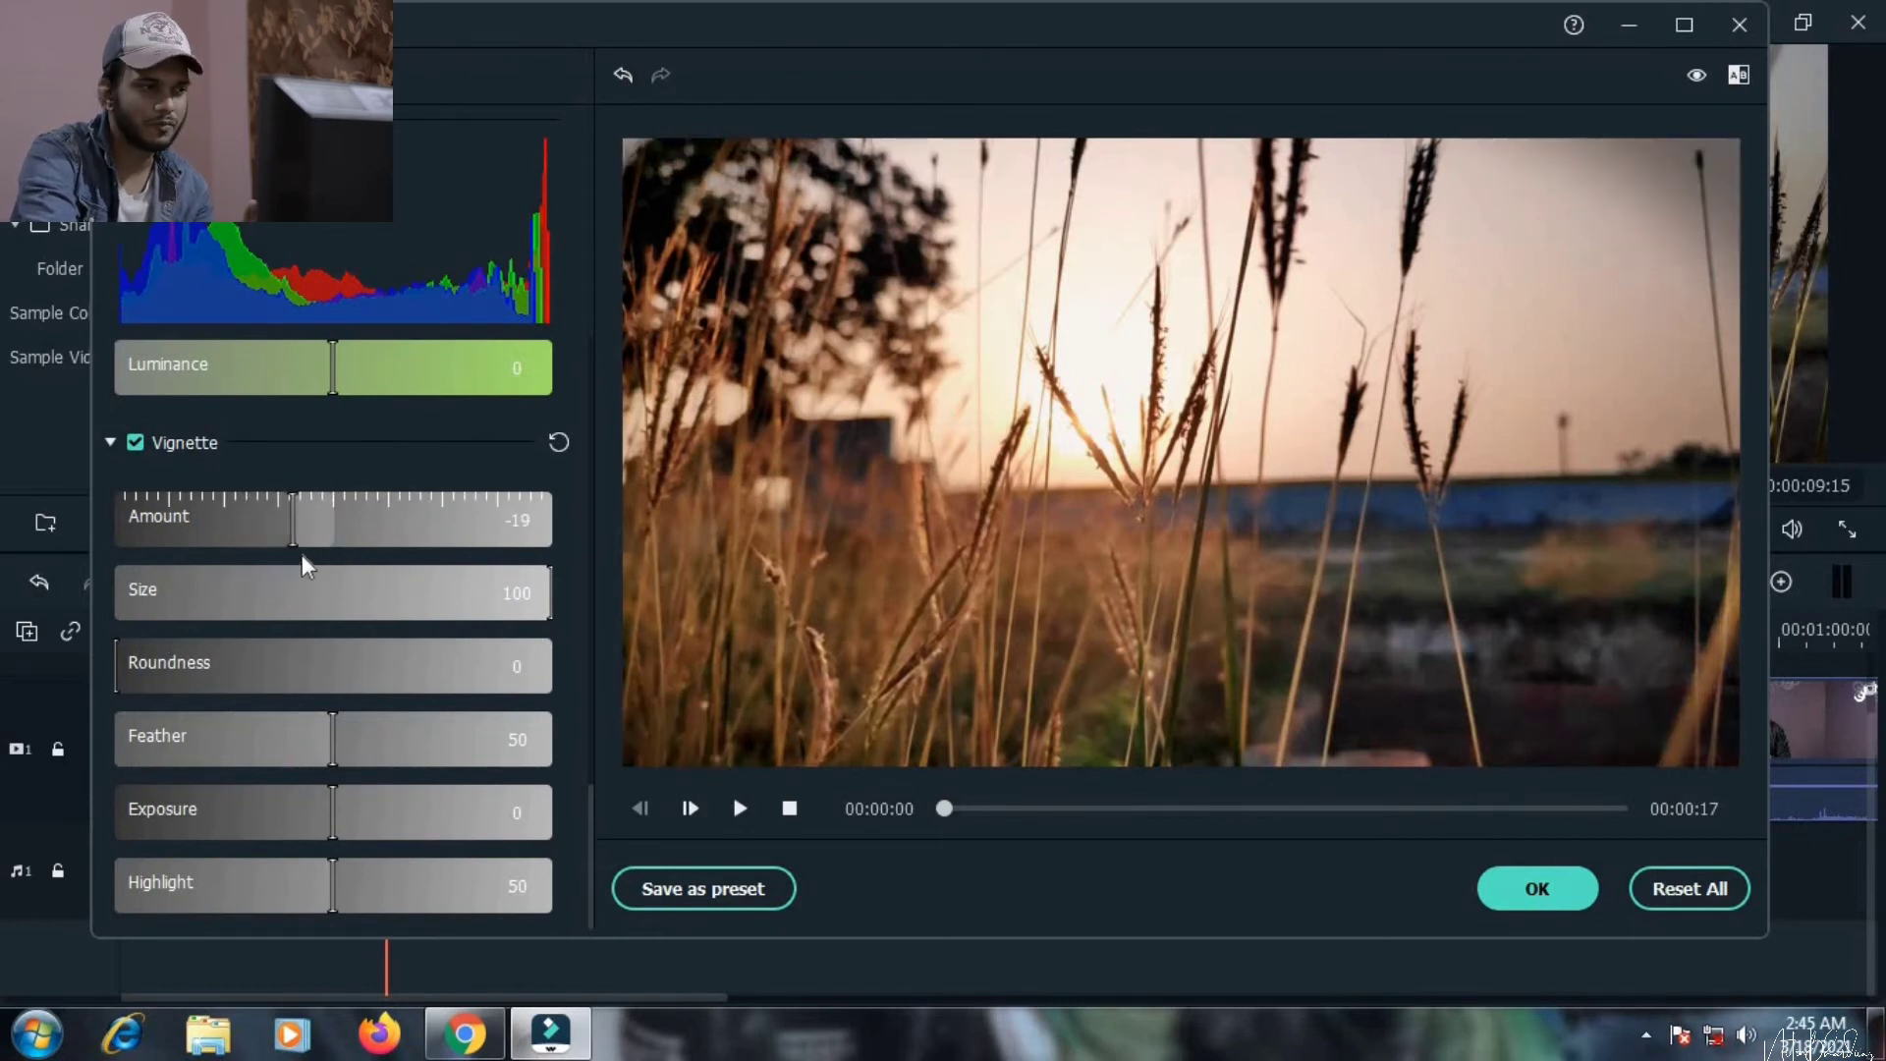
pyautogui.click(339, 554)
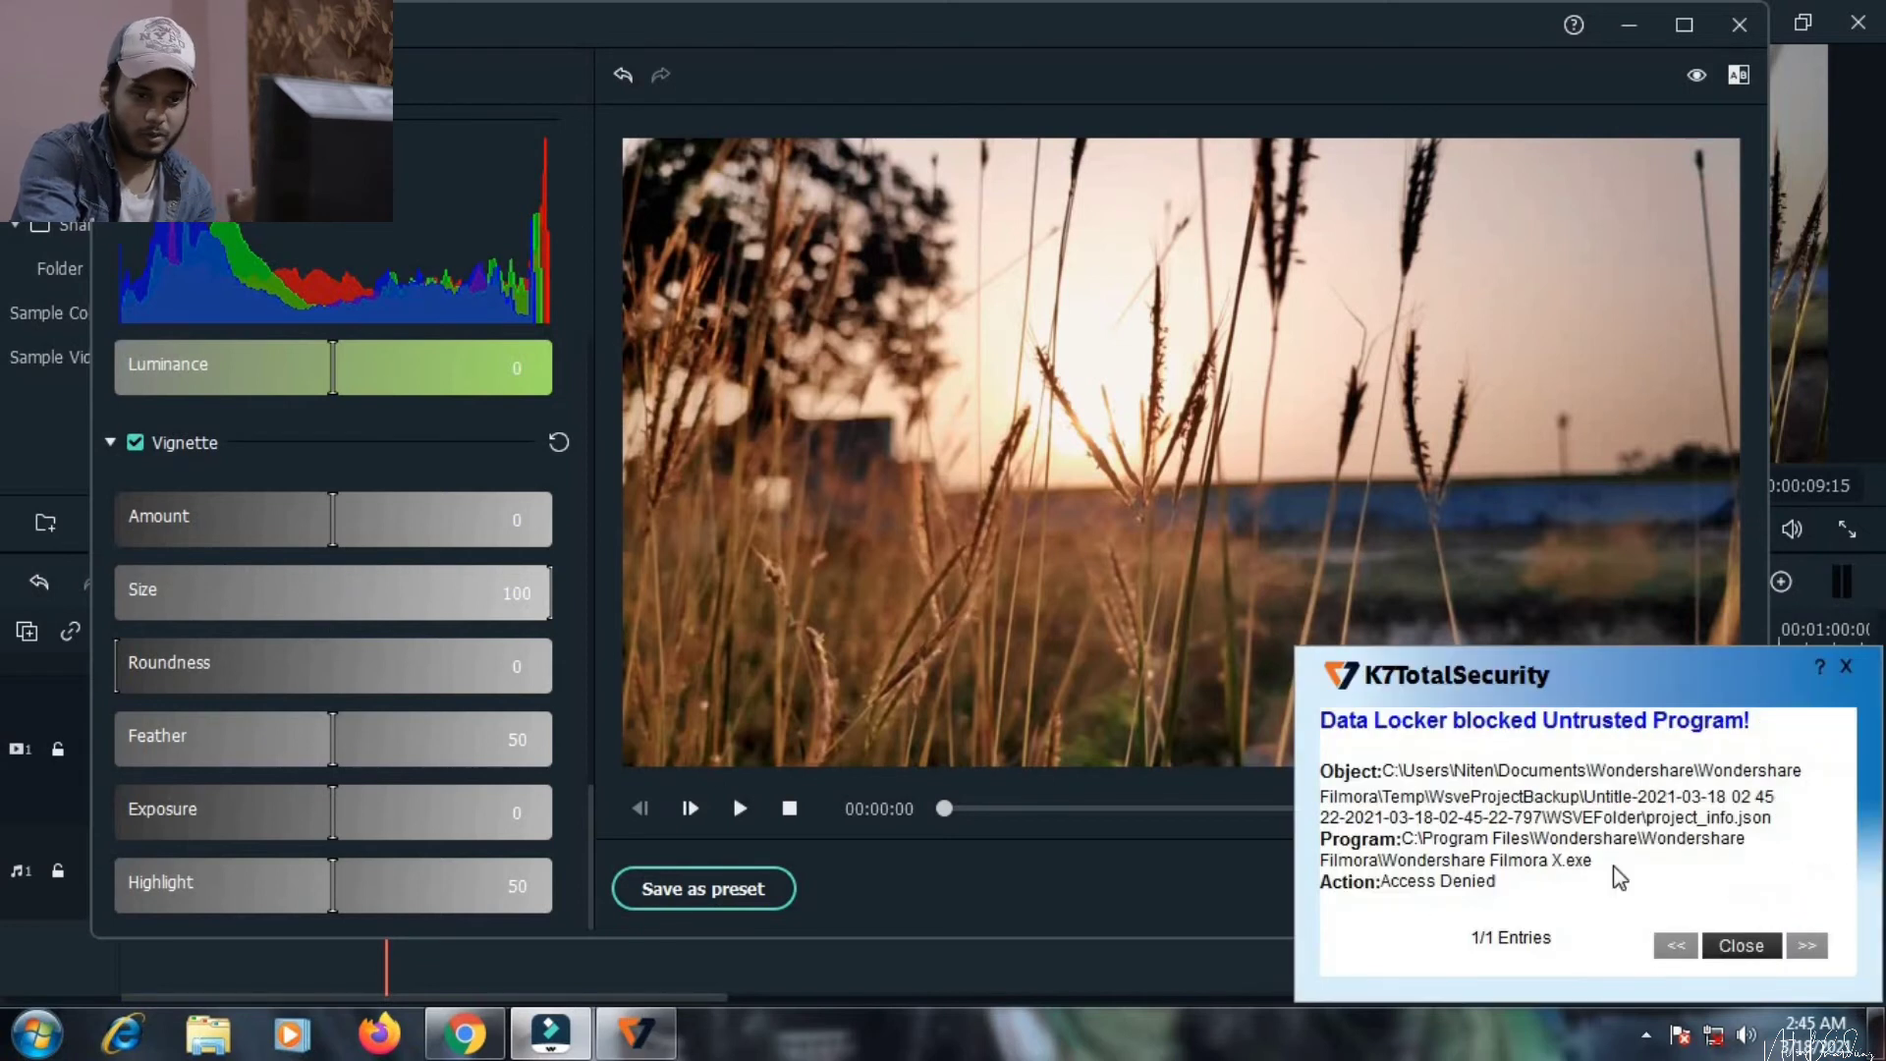
pyautogui.click(1741, 945)
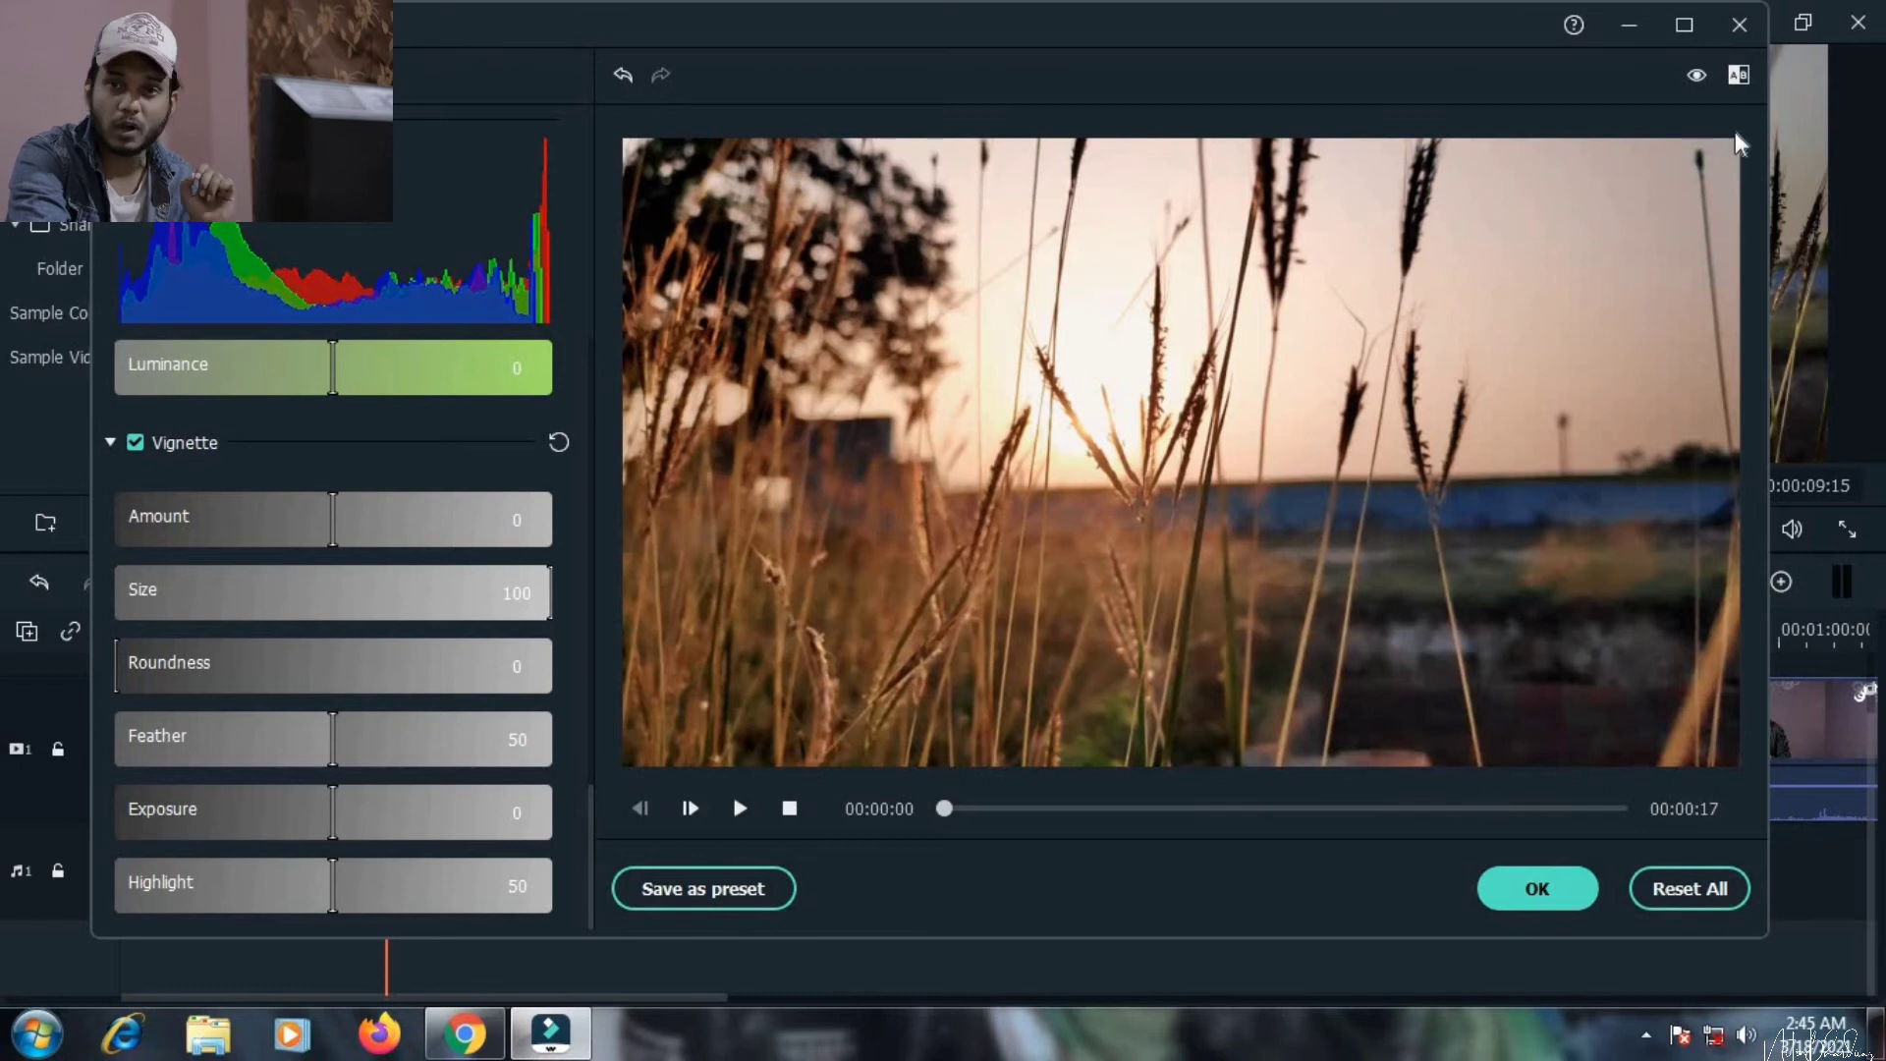
pyautogui.click(1695, 82)
pyautogui.click(1695, 80)
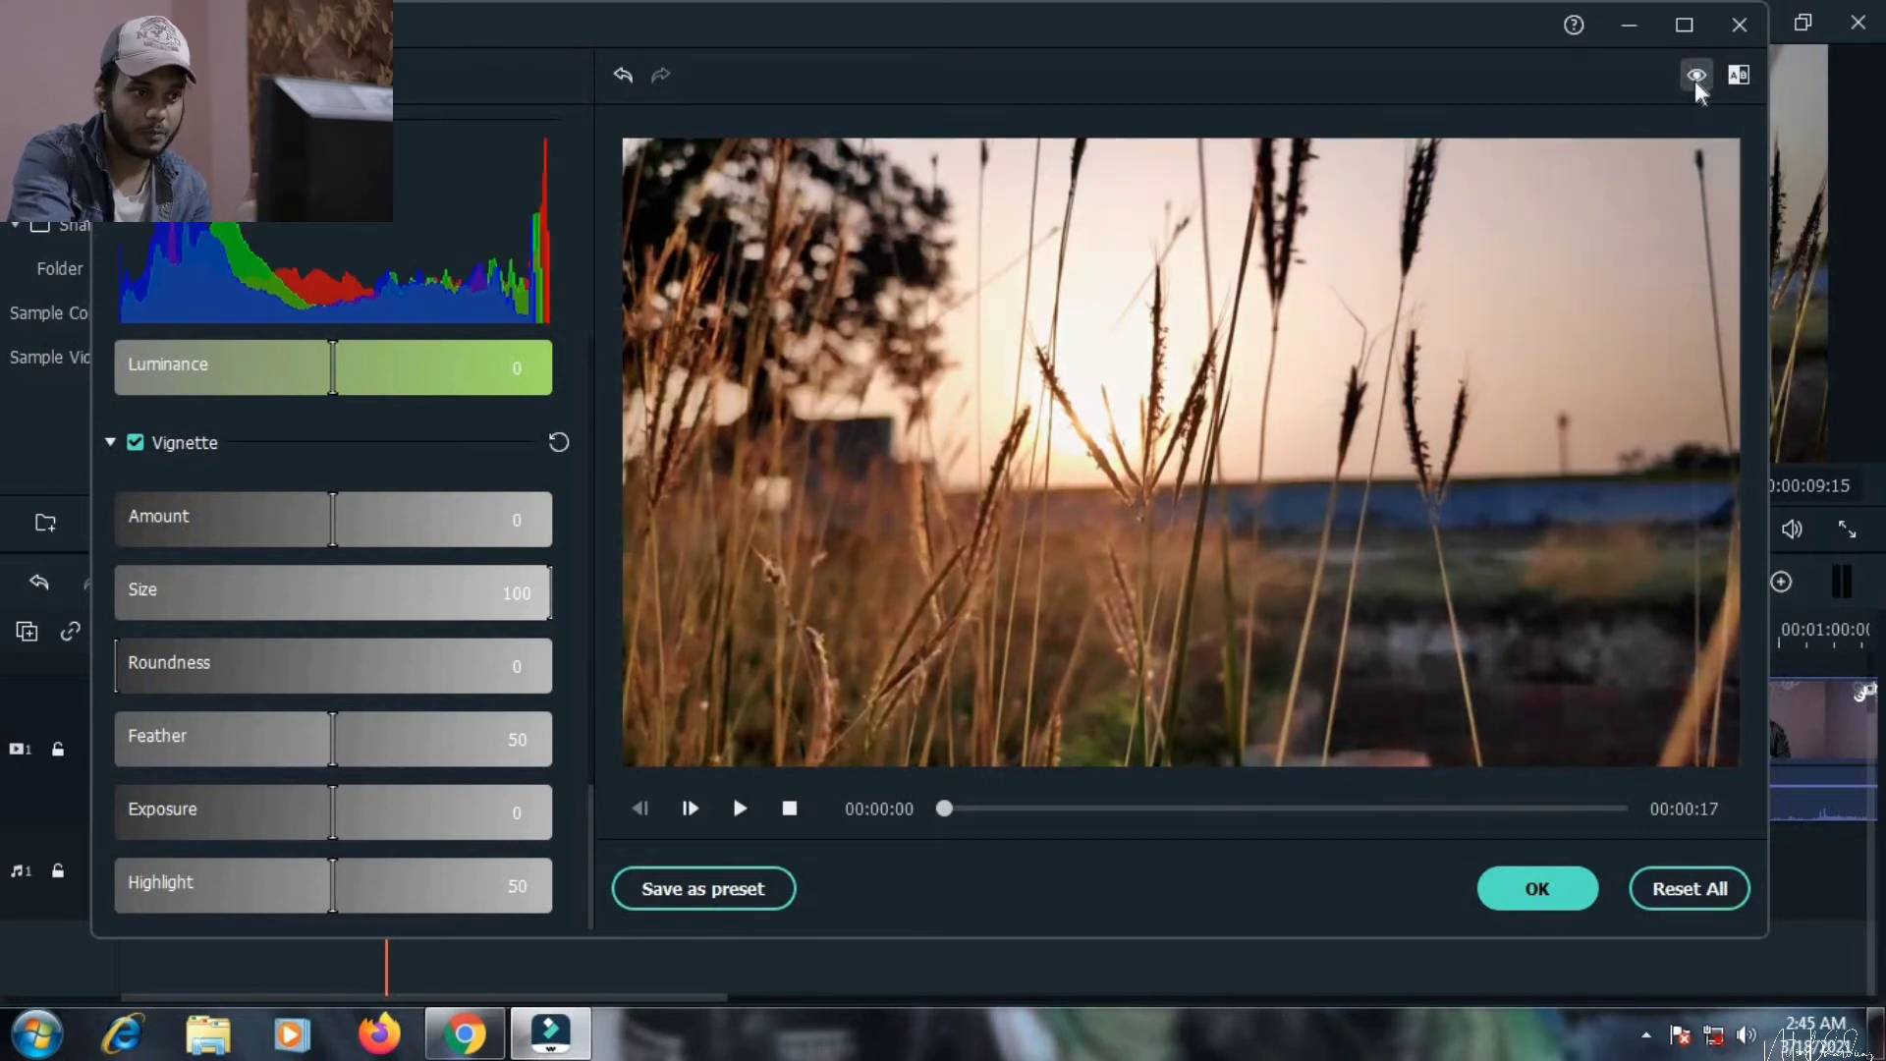
pyautogui.click(1695, 82)
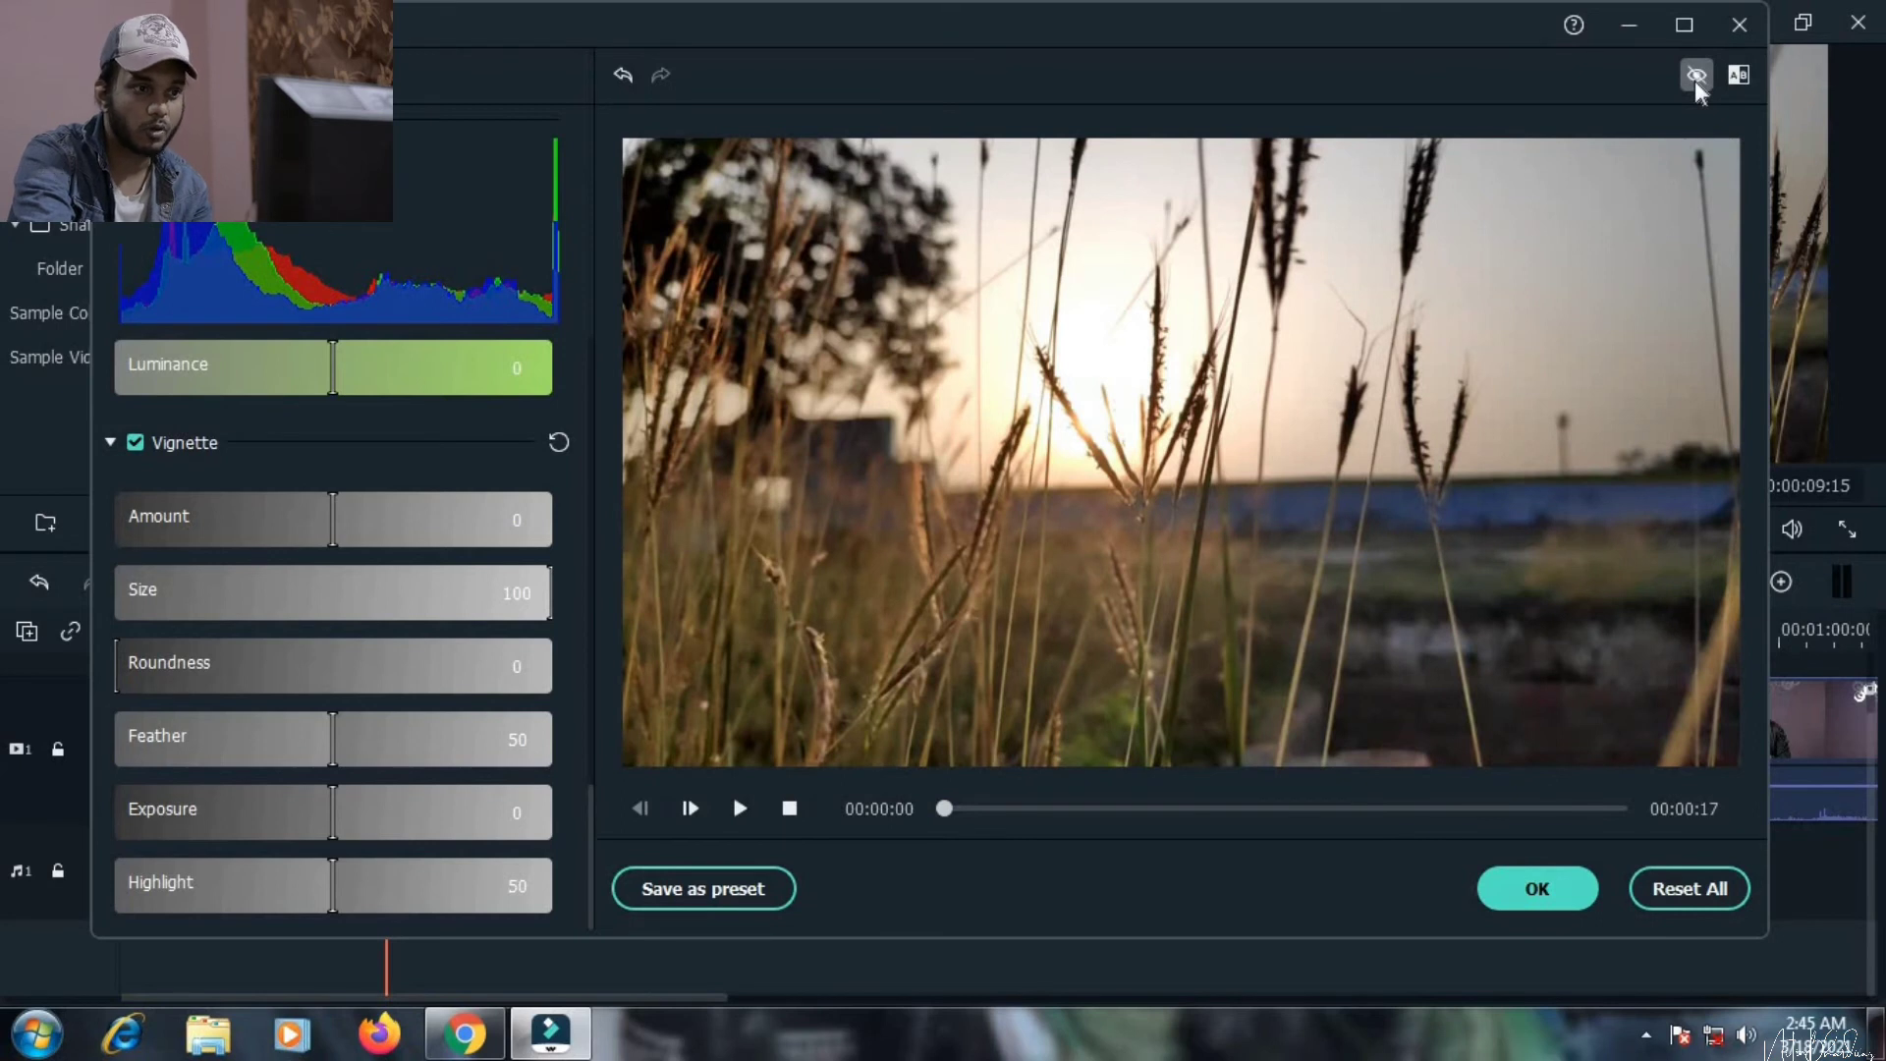
pyautogui.click(1695, 82)
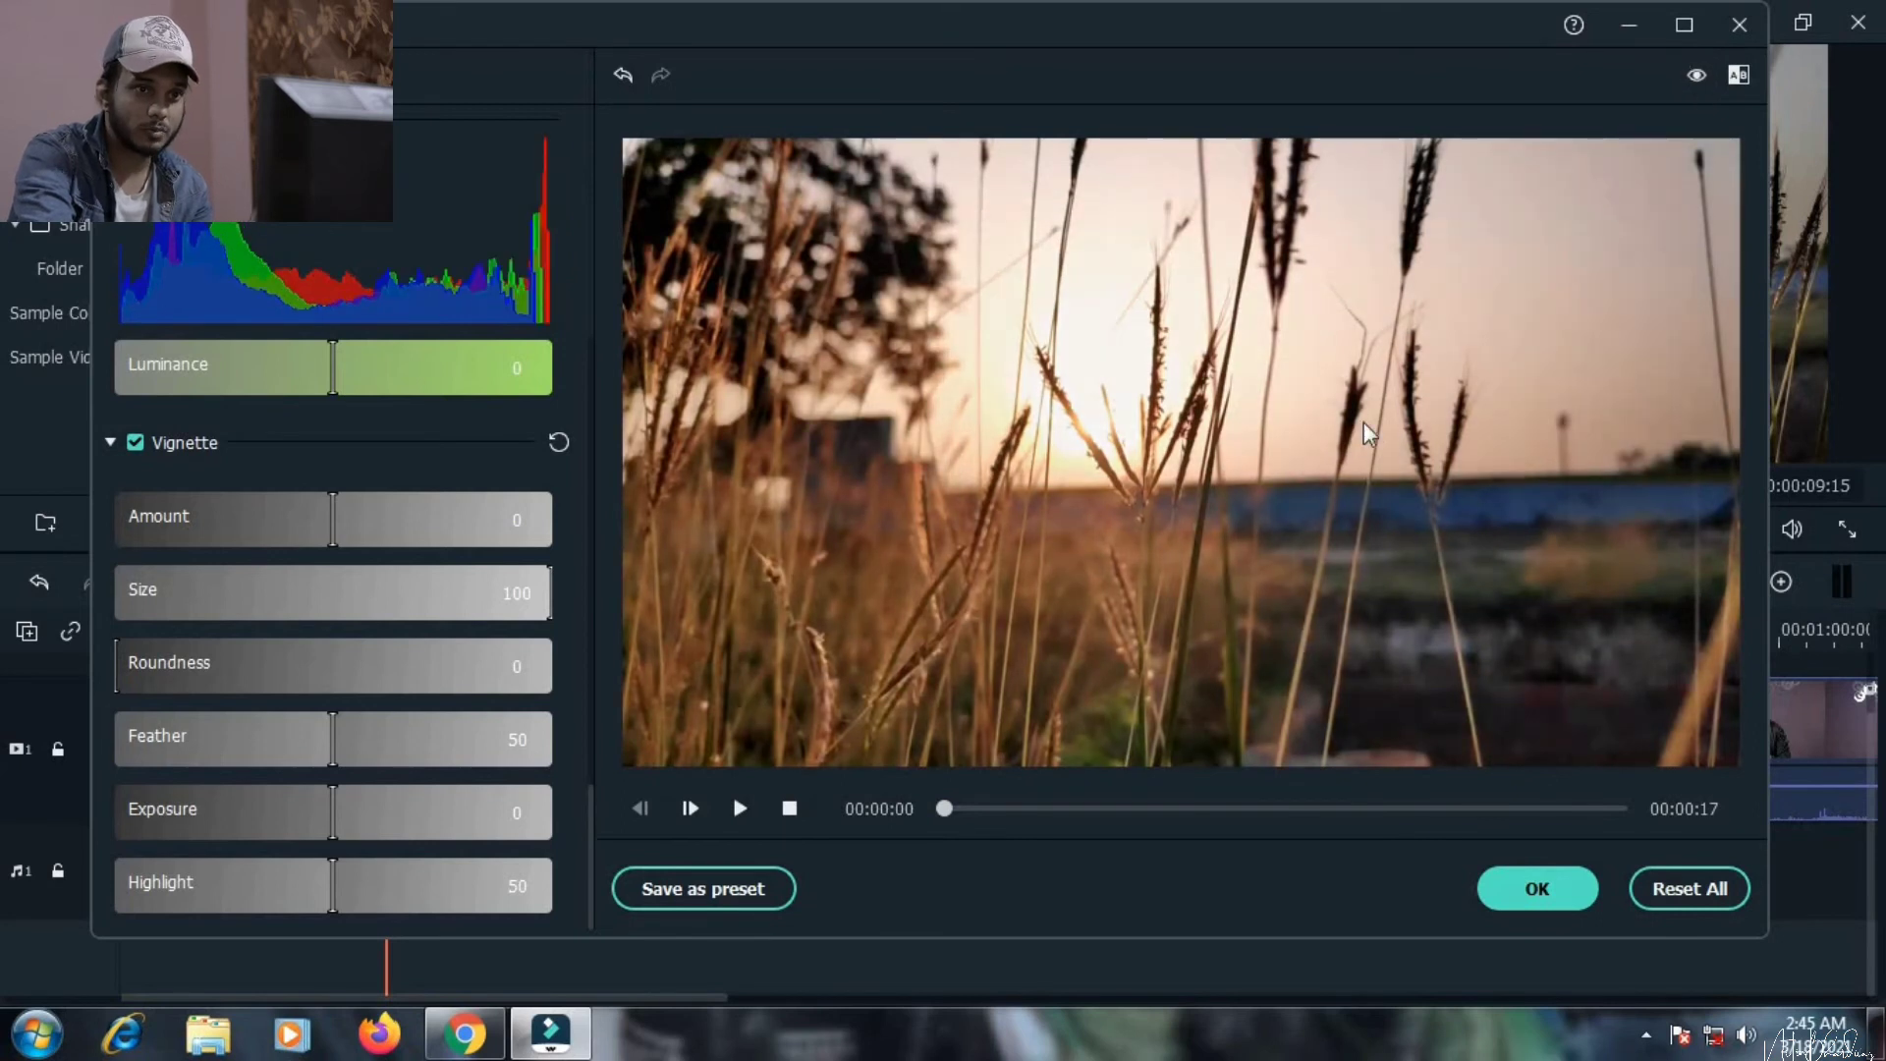
pyautogui.click(1738, 84)
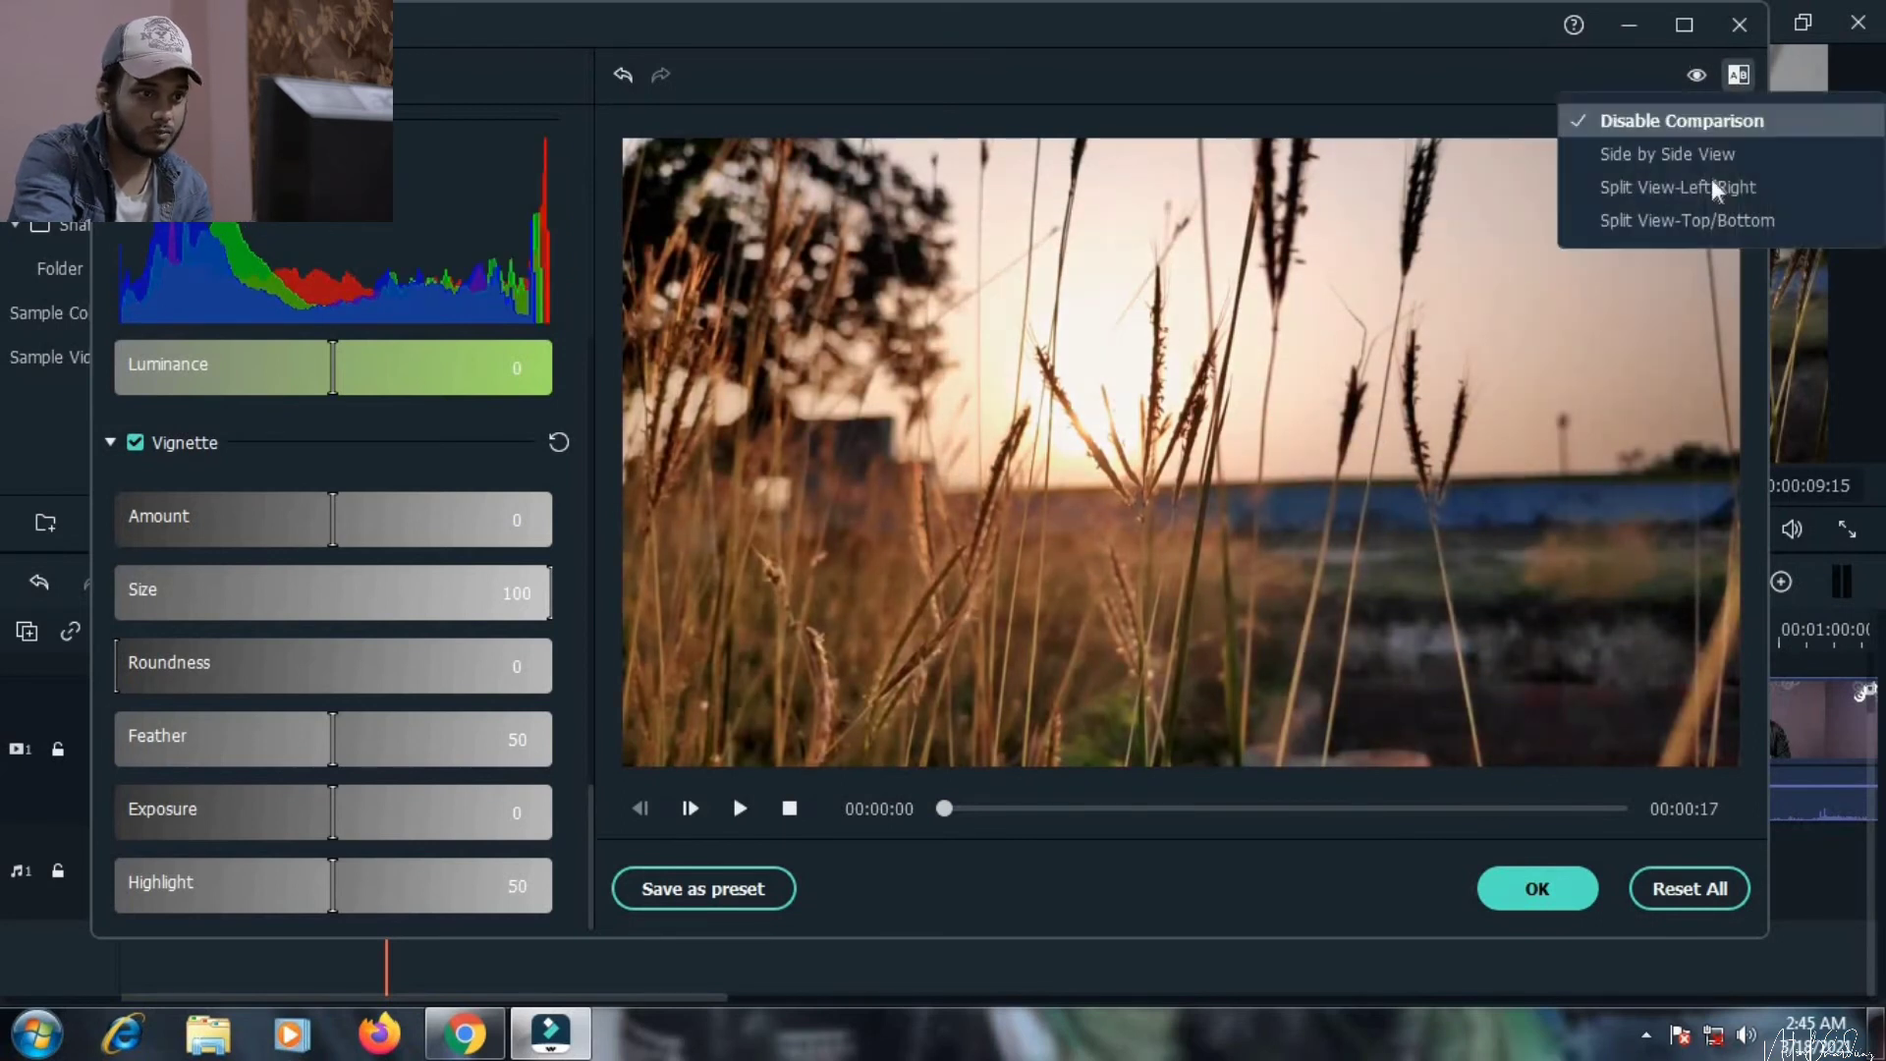
pyautogui.click(1706, 152)
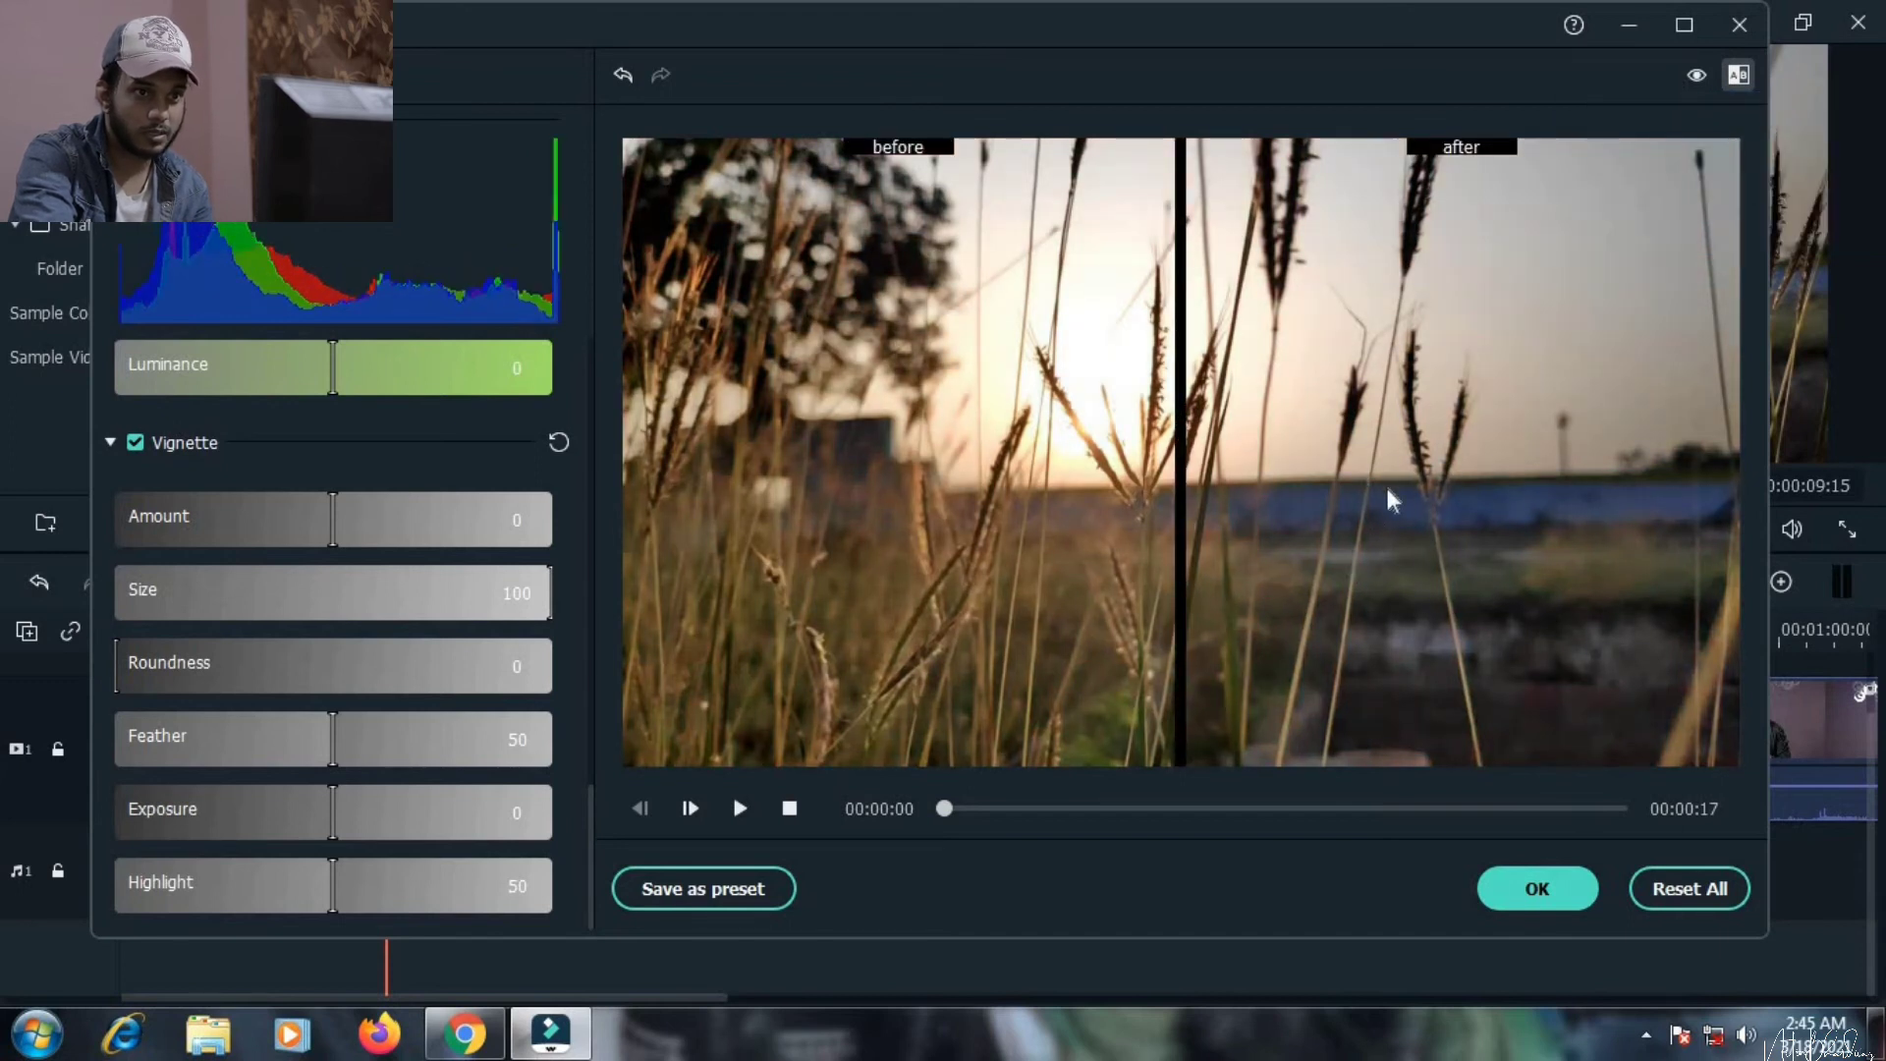
pyautogui.click(1692, 76)
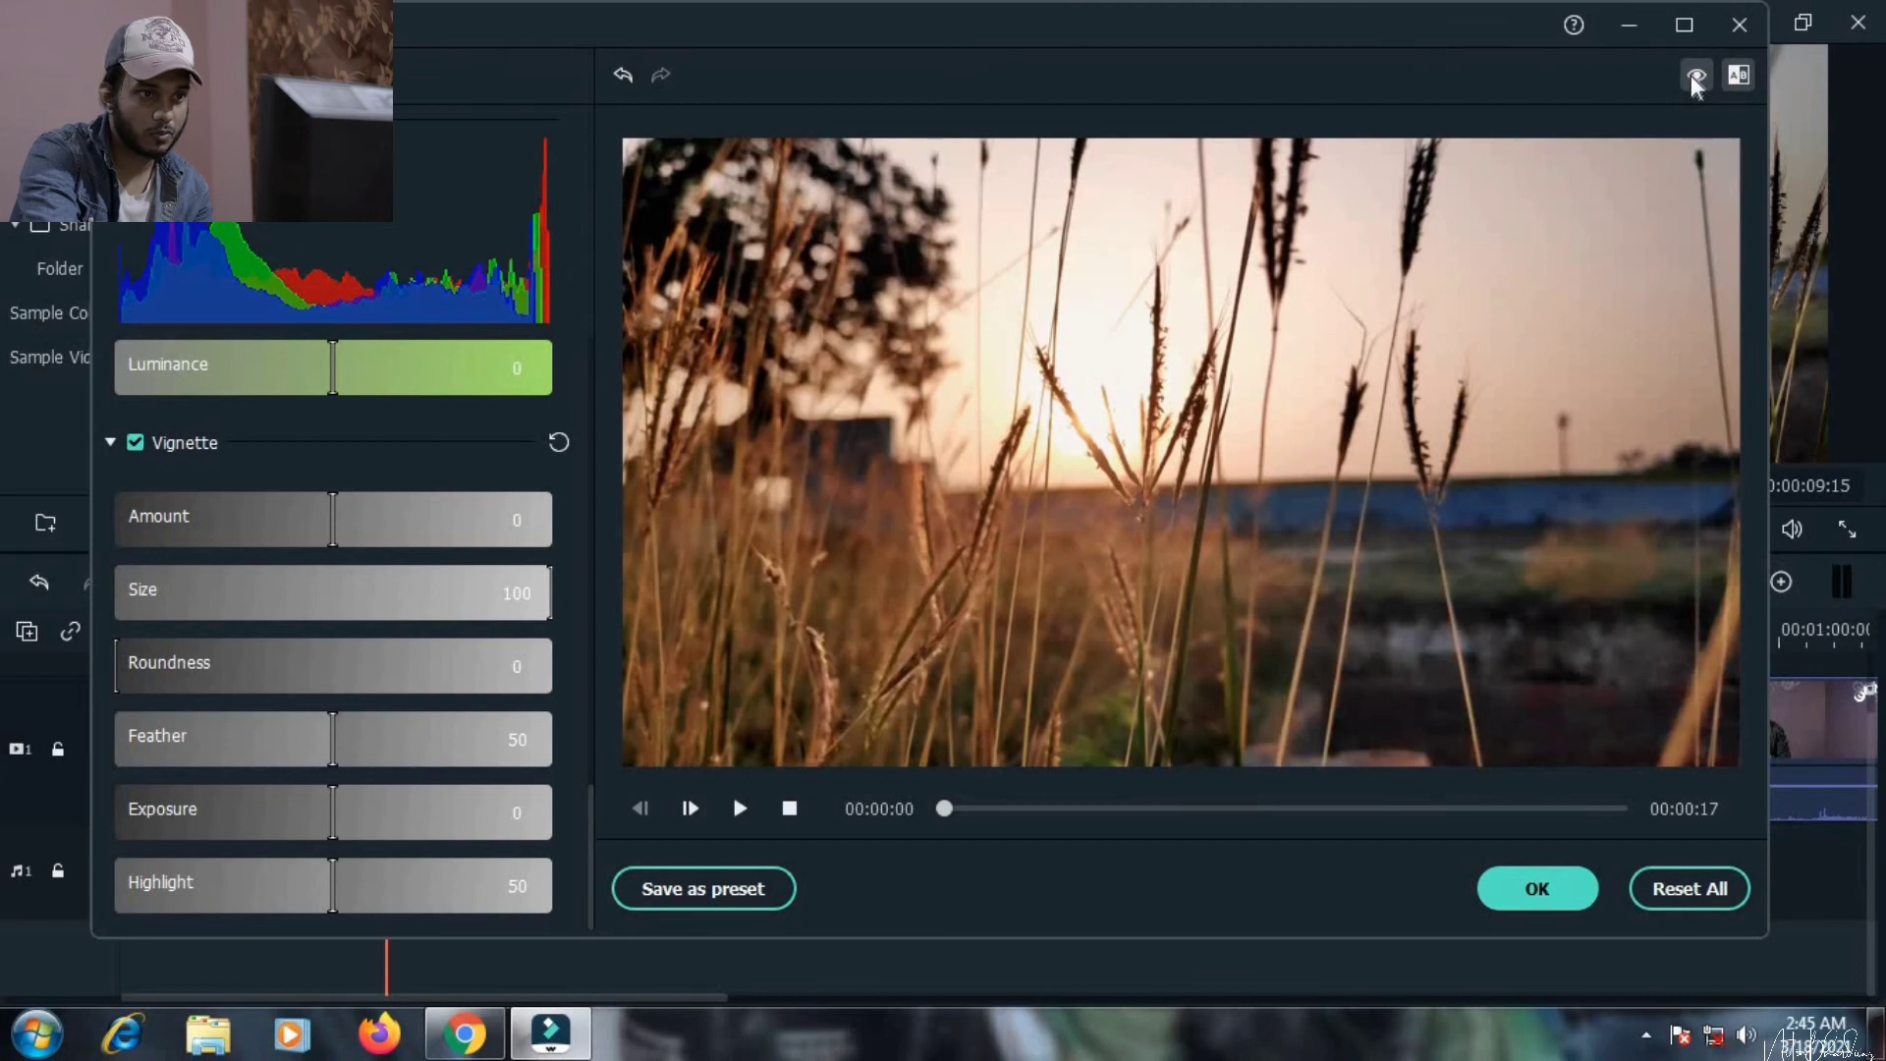
pyautogui.click(1692, 77)
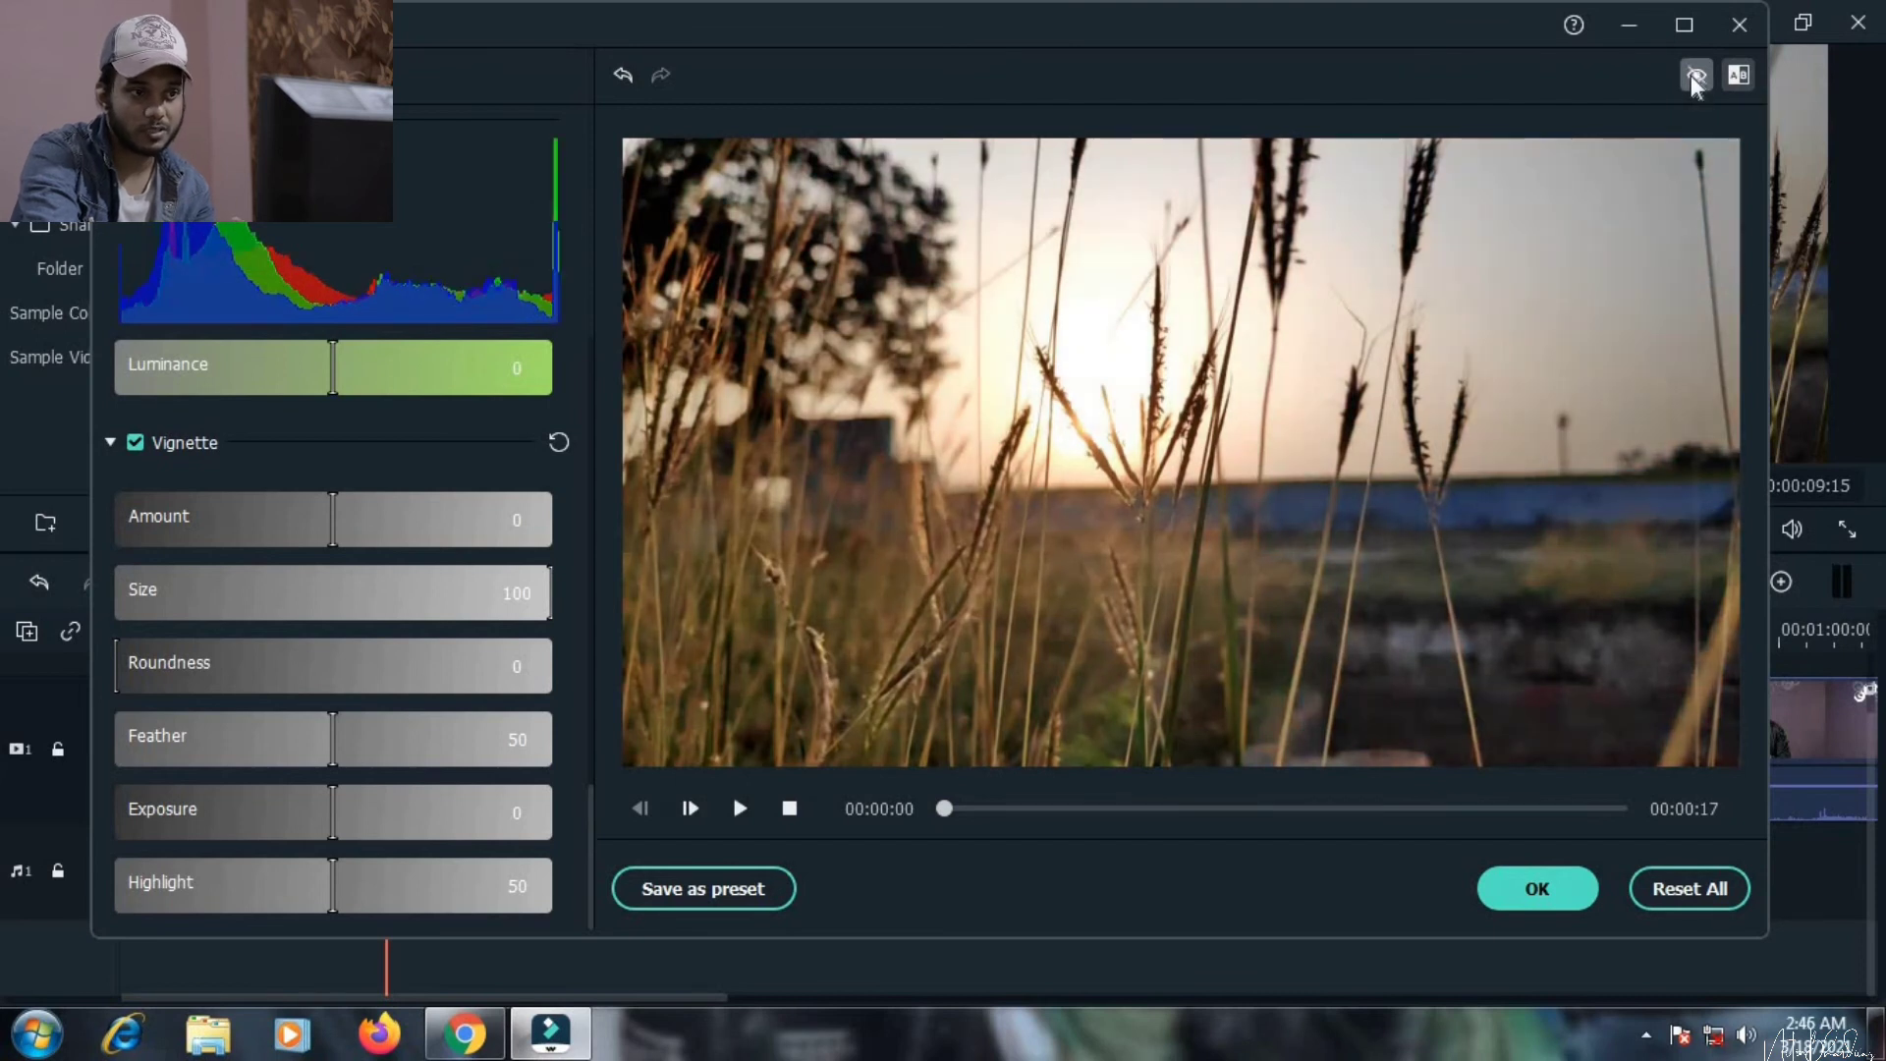
pyautogui.click(1691, 76)
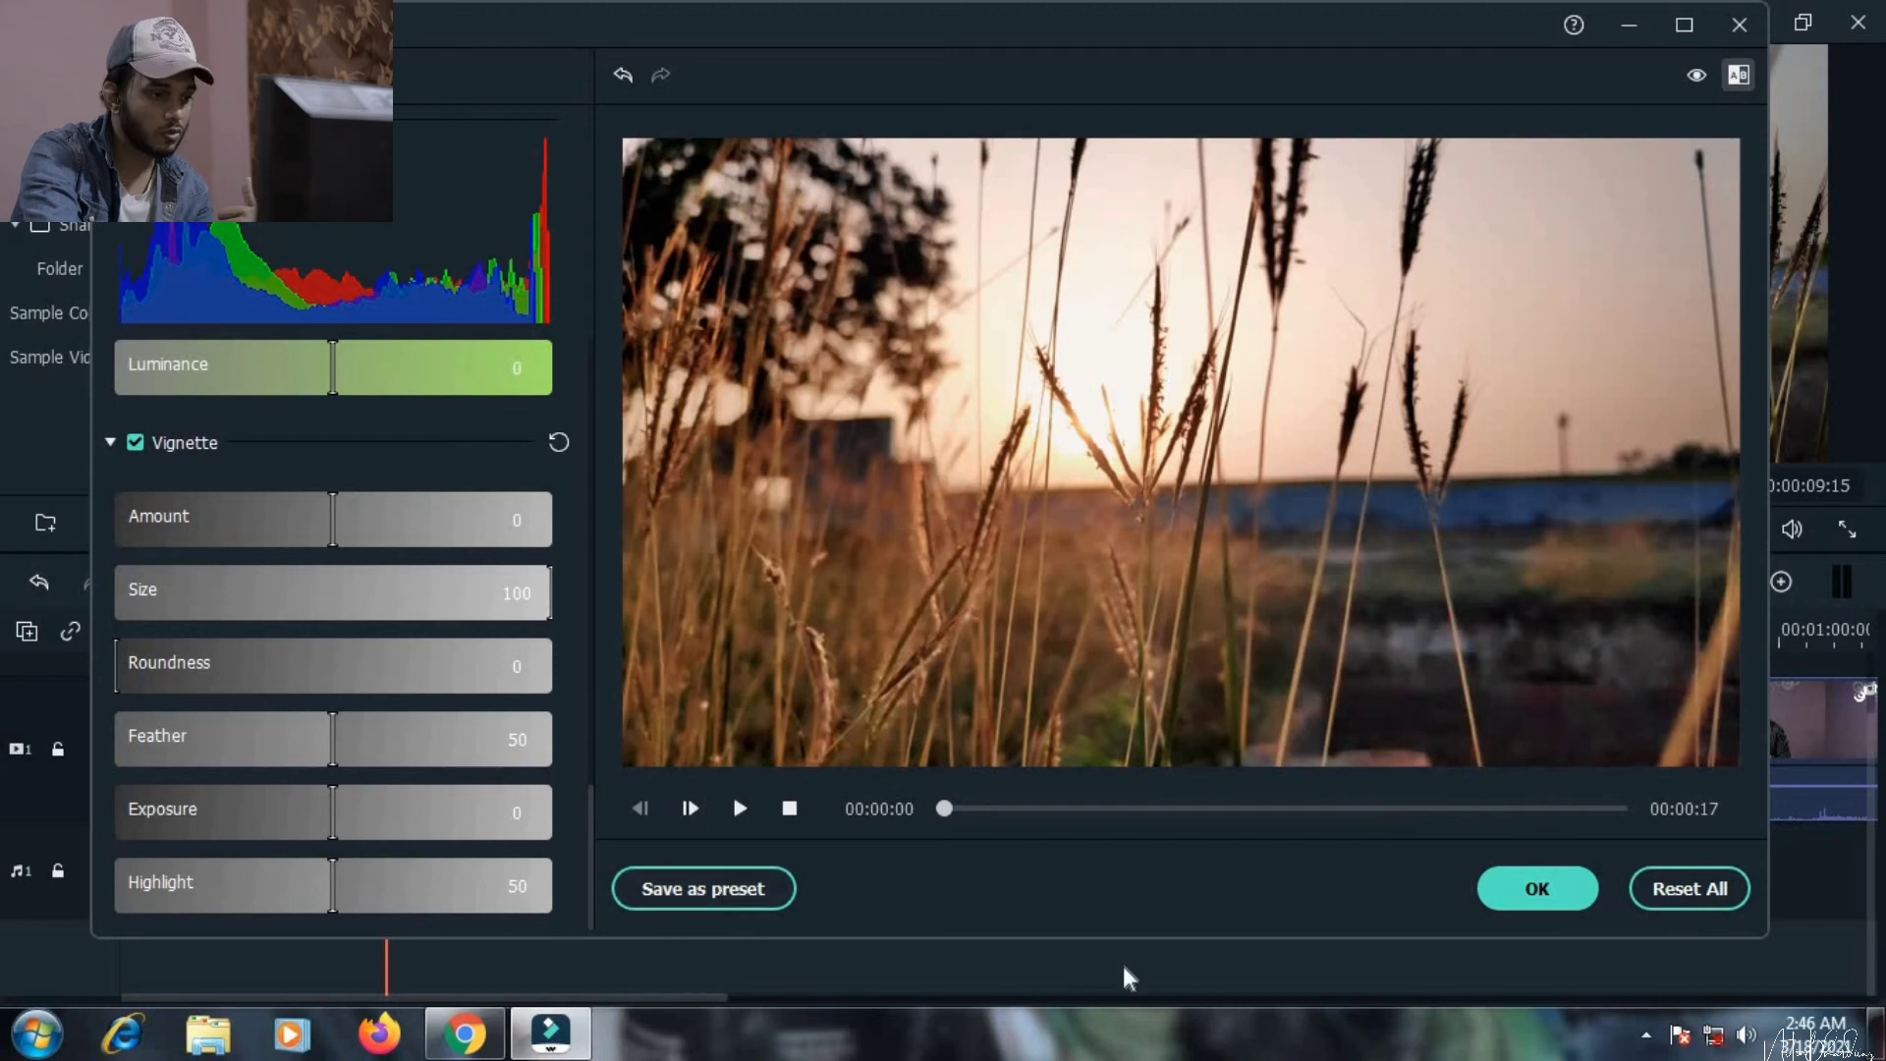
# - Save the grade as custom preset 'itsnitin' and apply the color correction
pyautogui.click(718, 891)
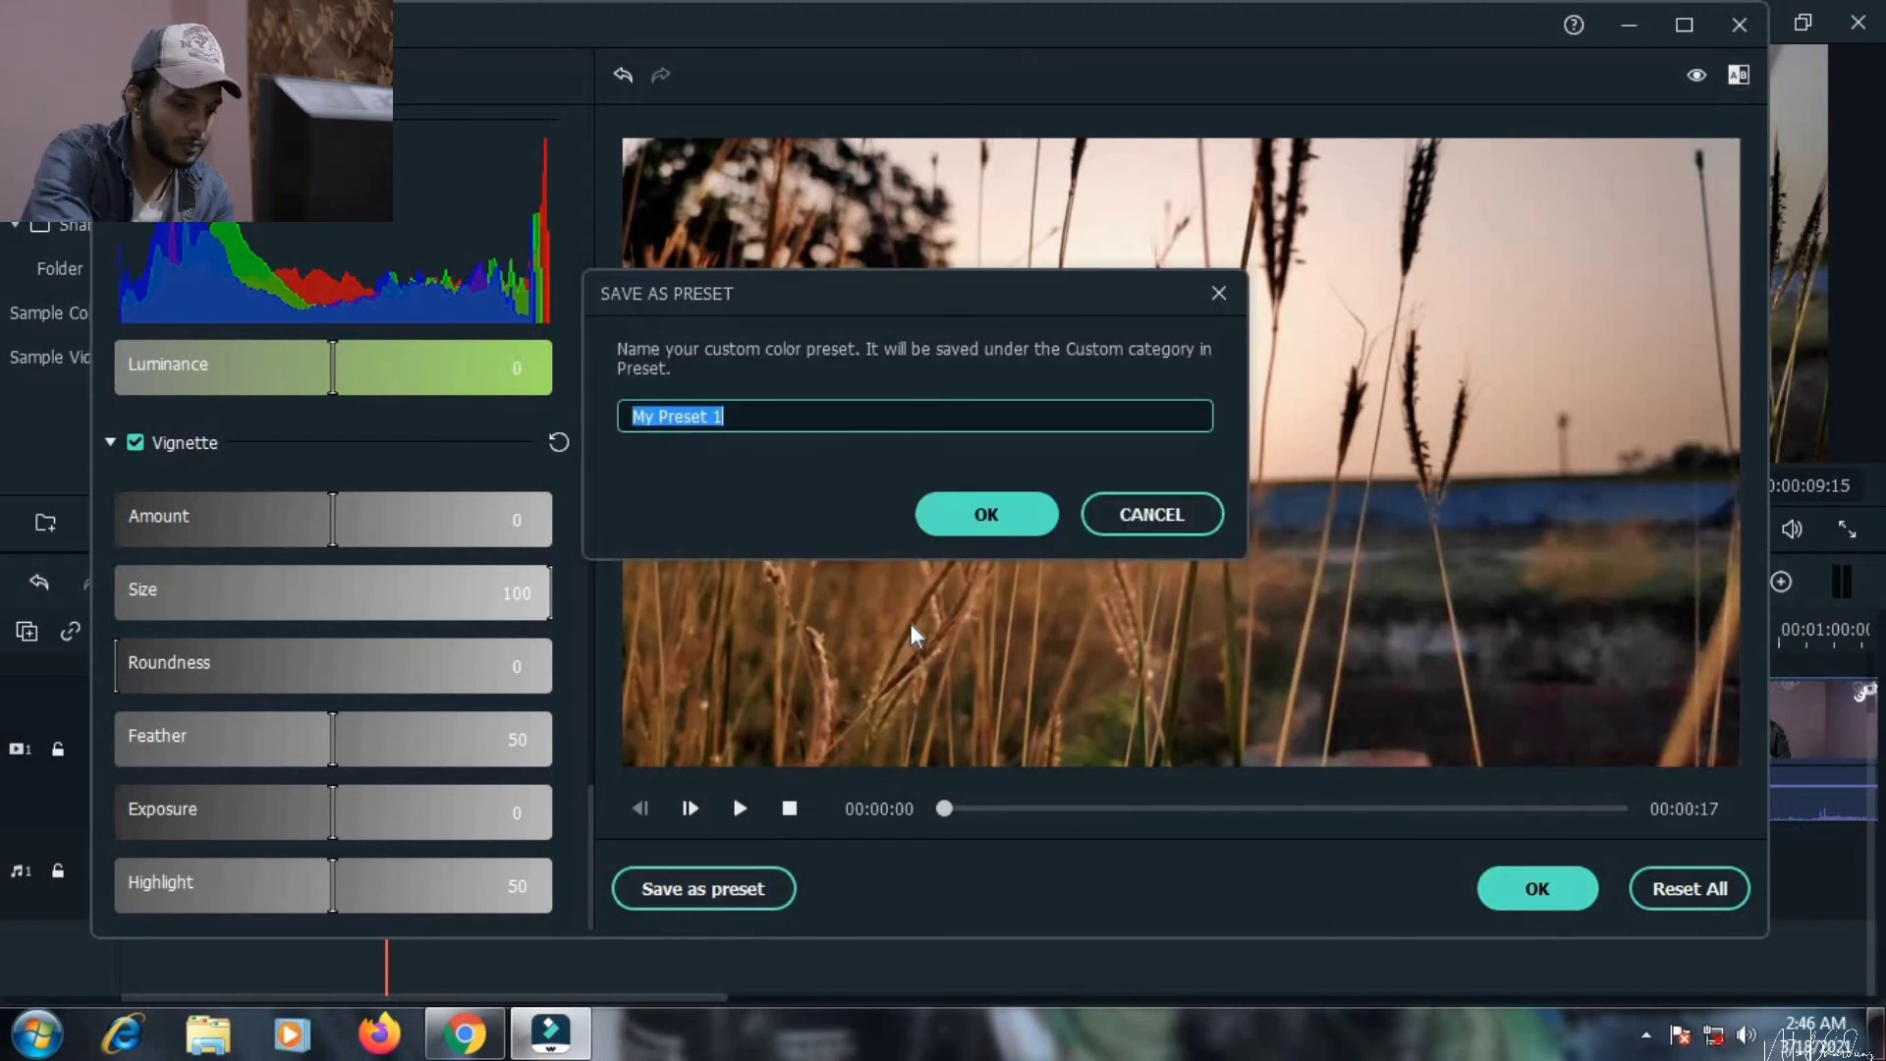
pyautogui.write('n')
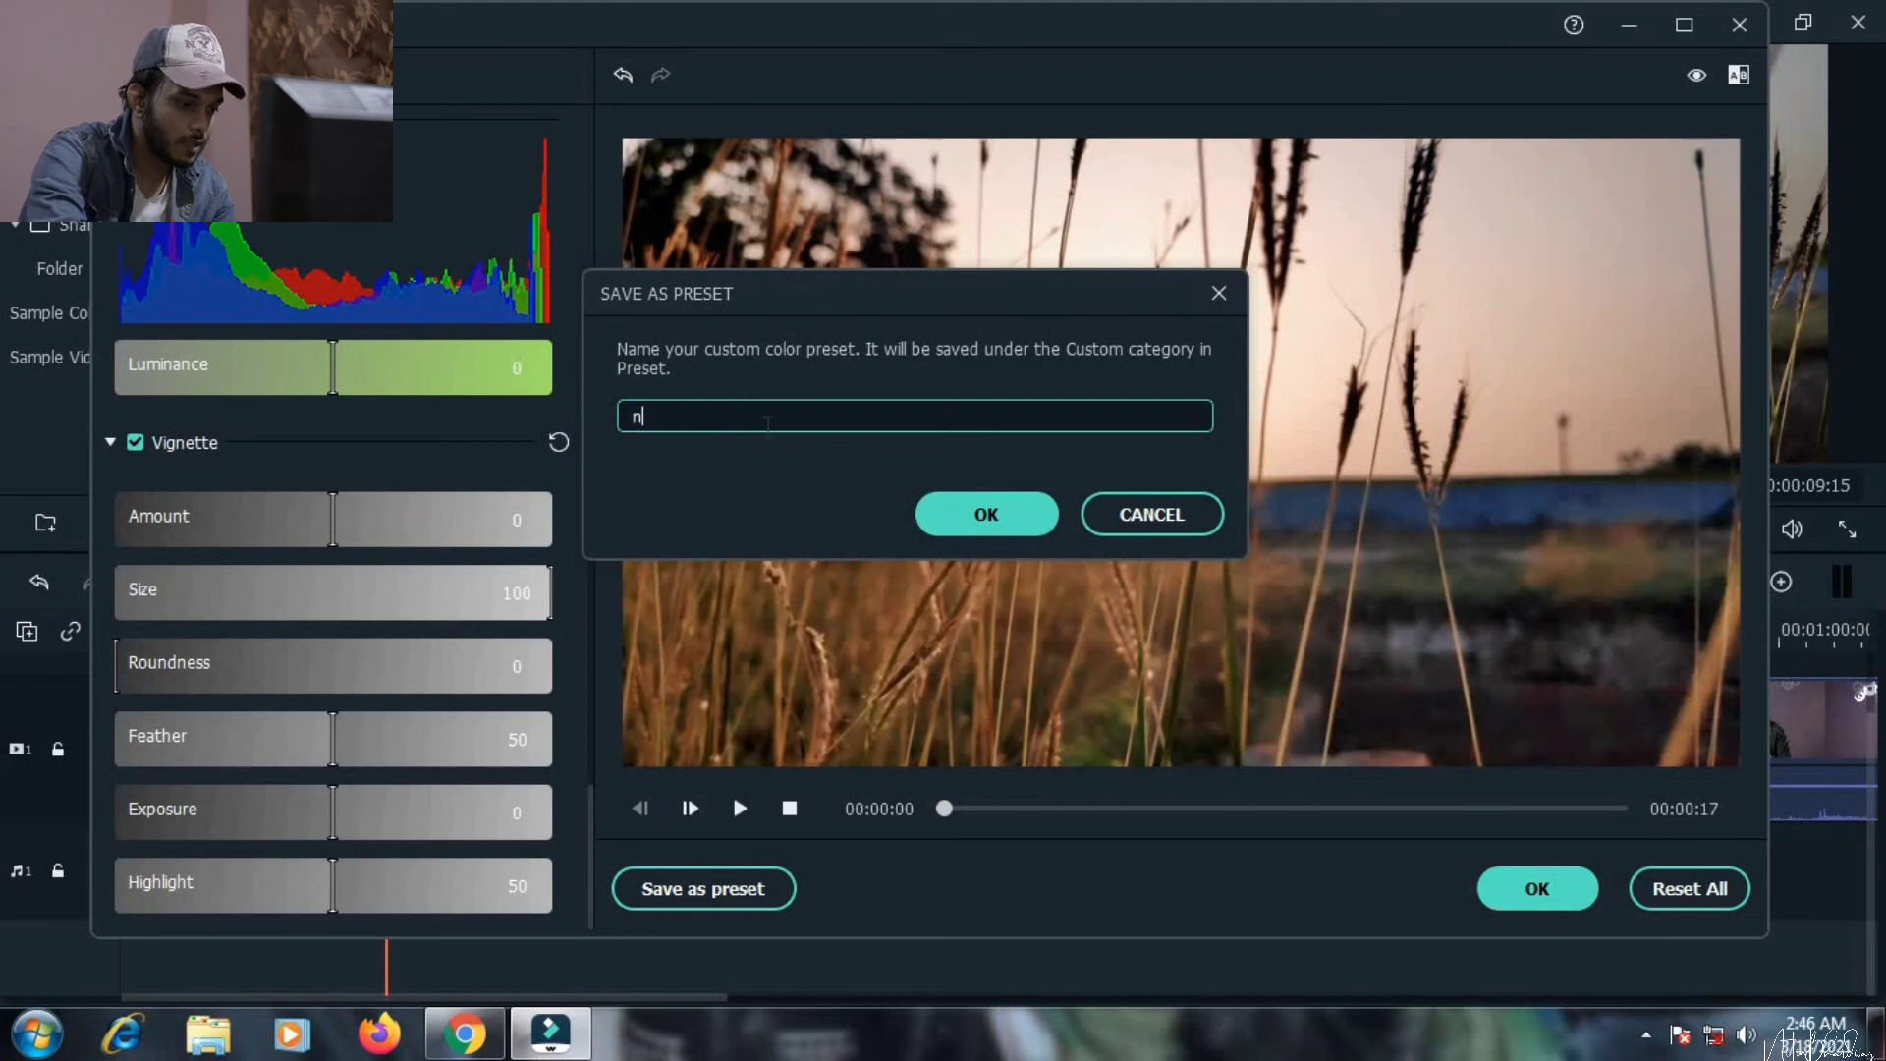
pyautogui.write('itin')
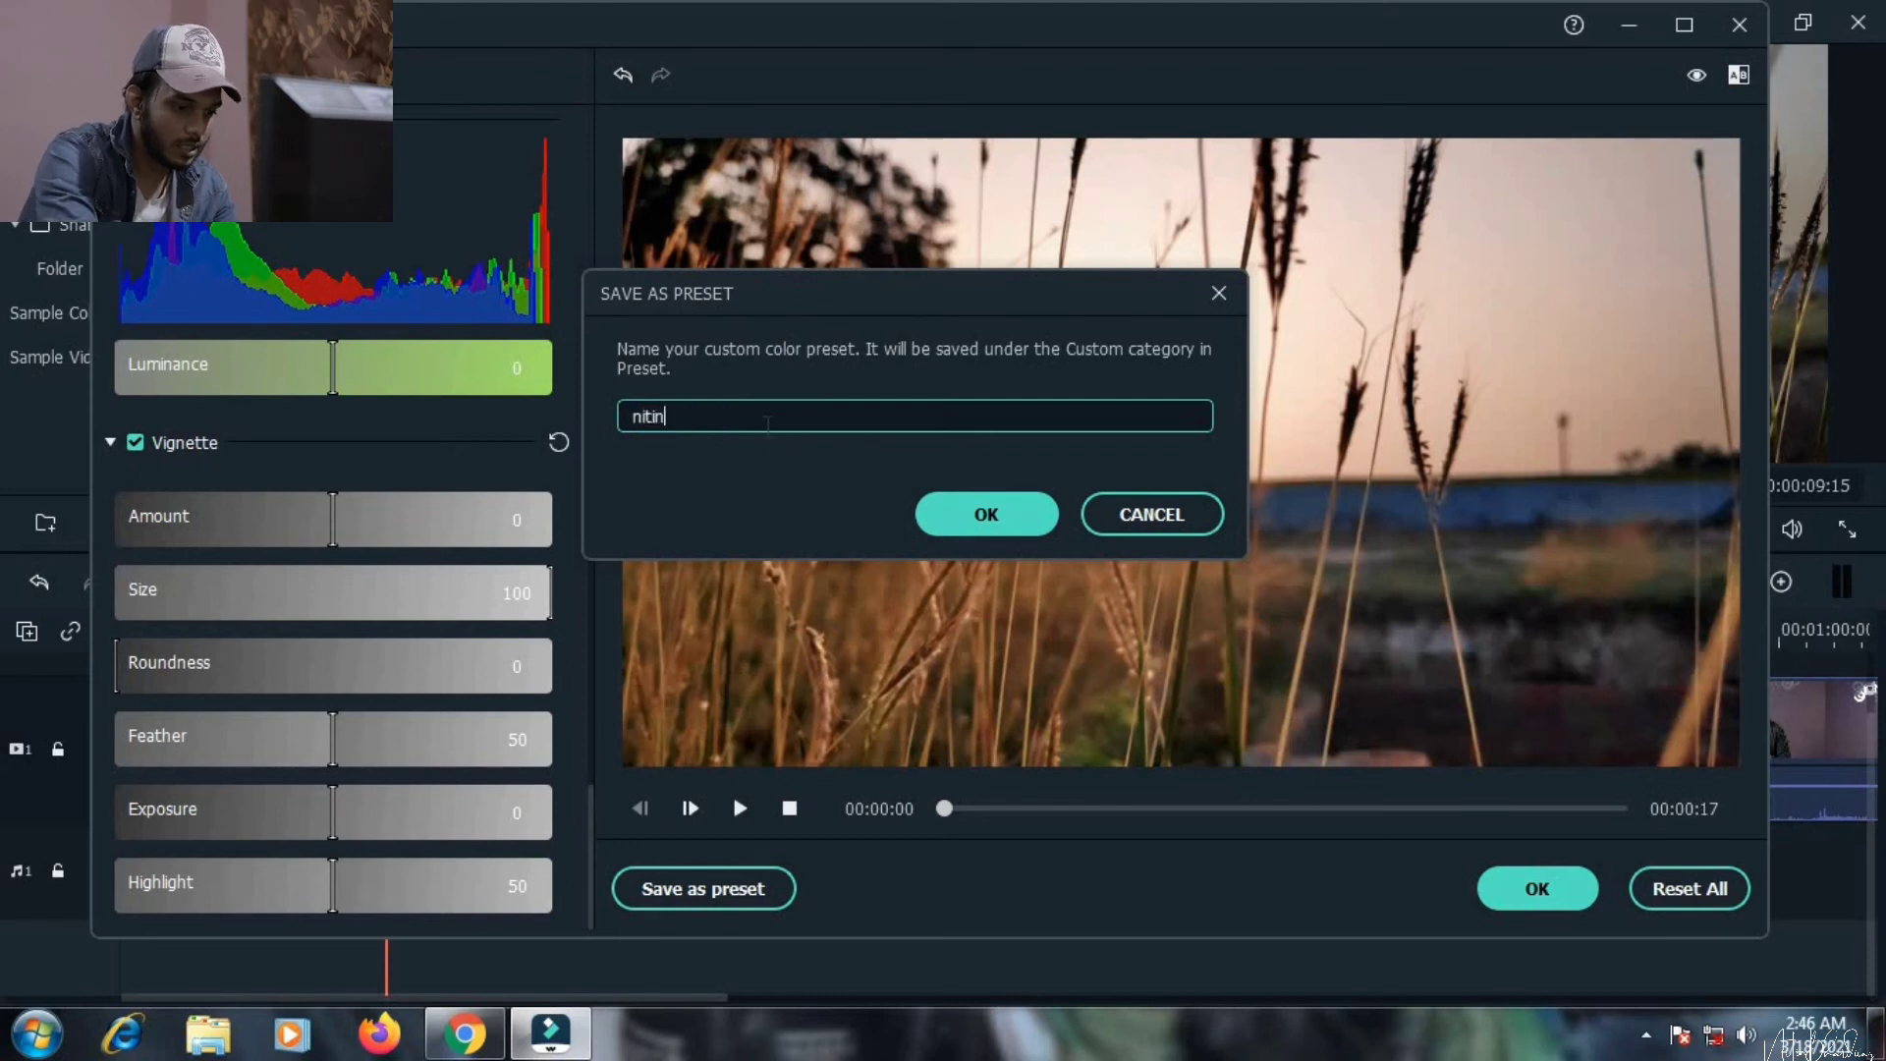
pyautogui.press('Home')
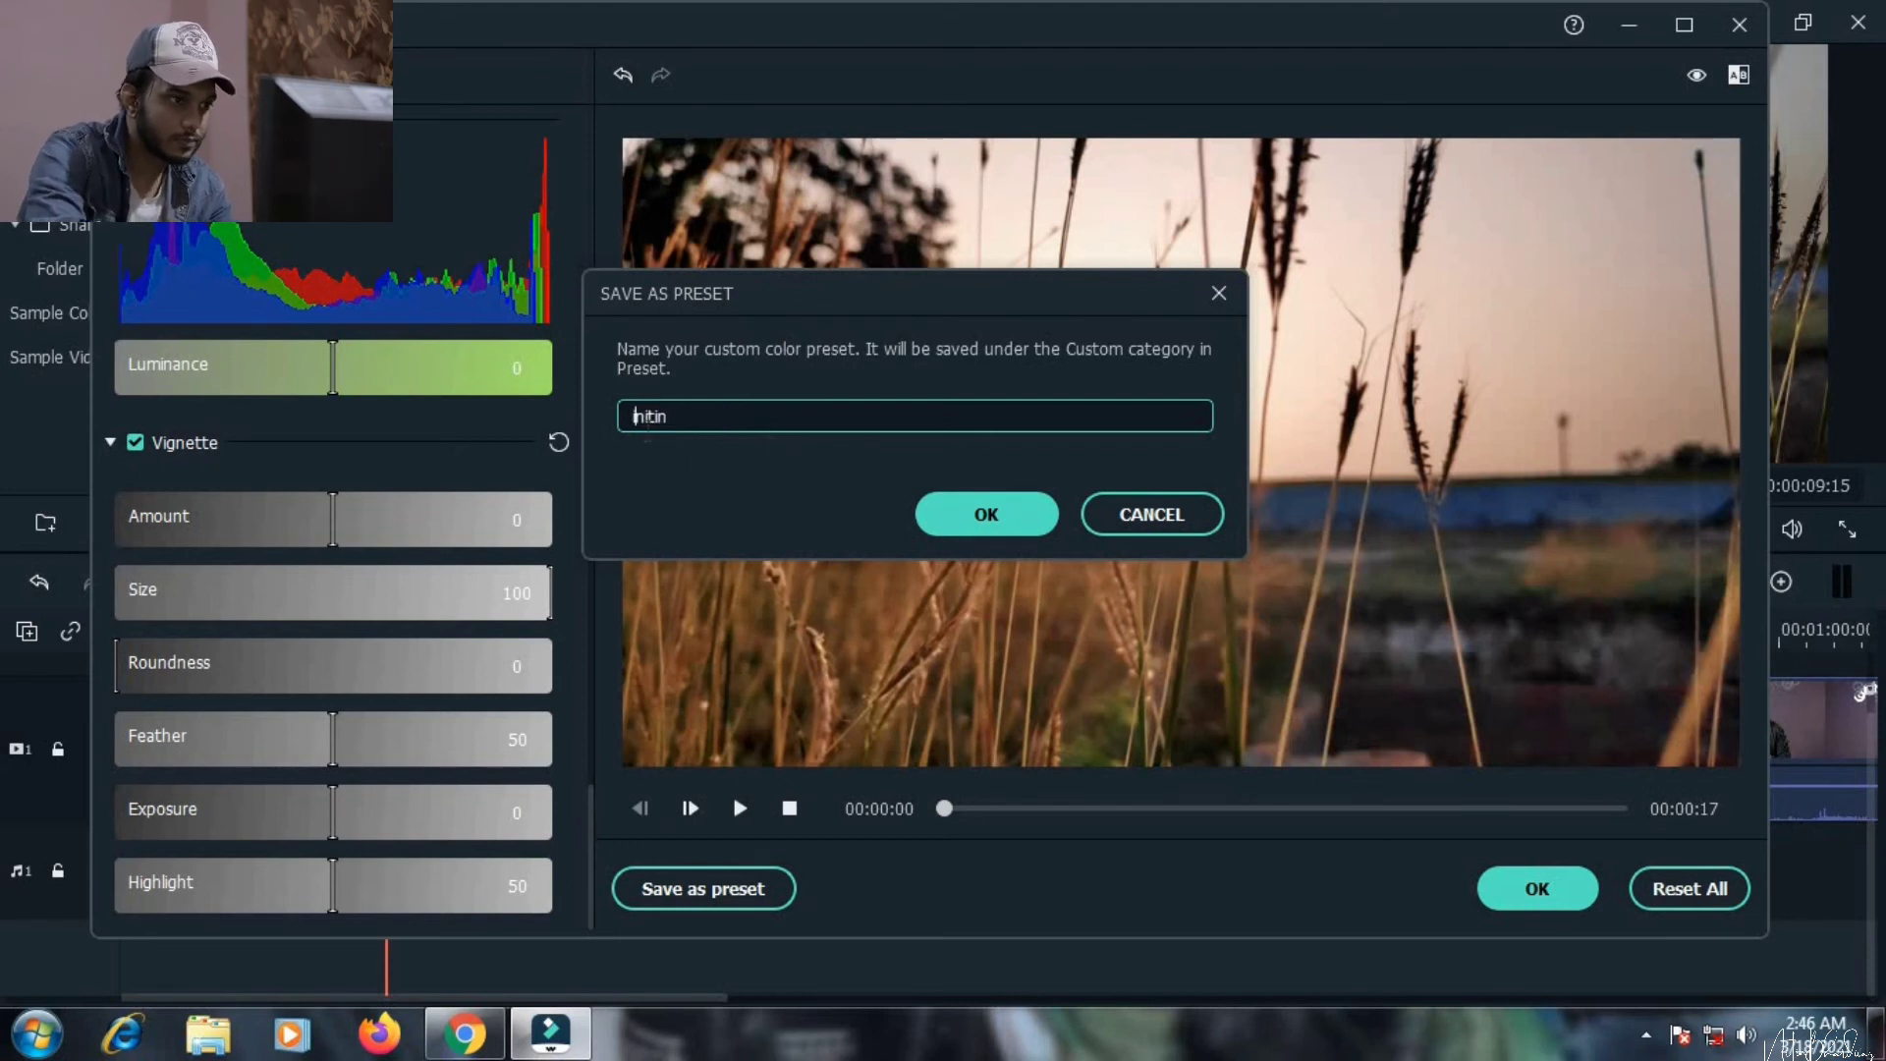
pyautogui.write('its')
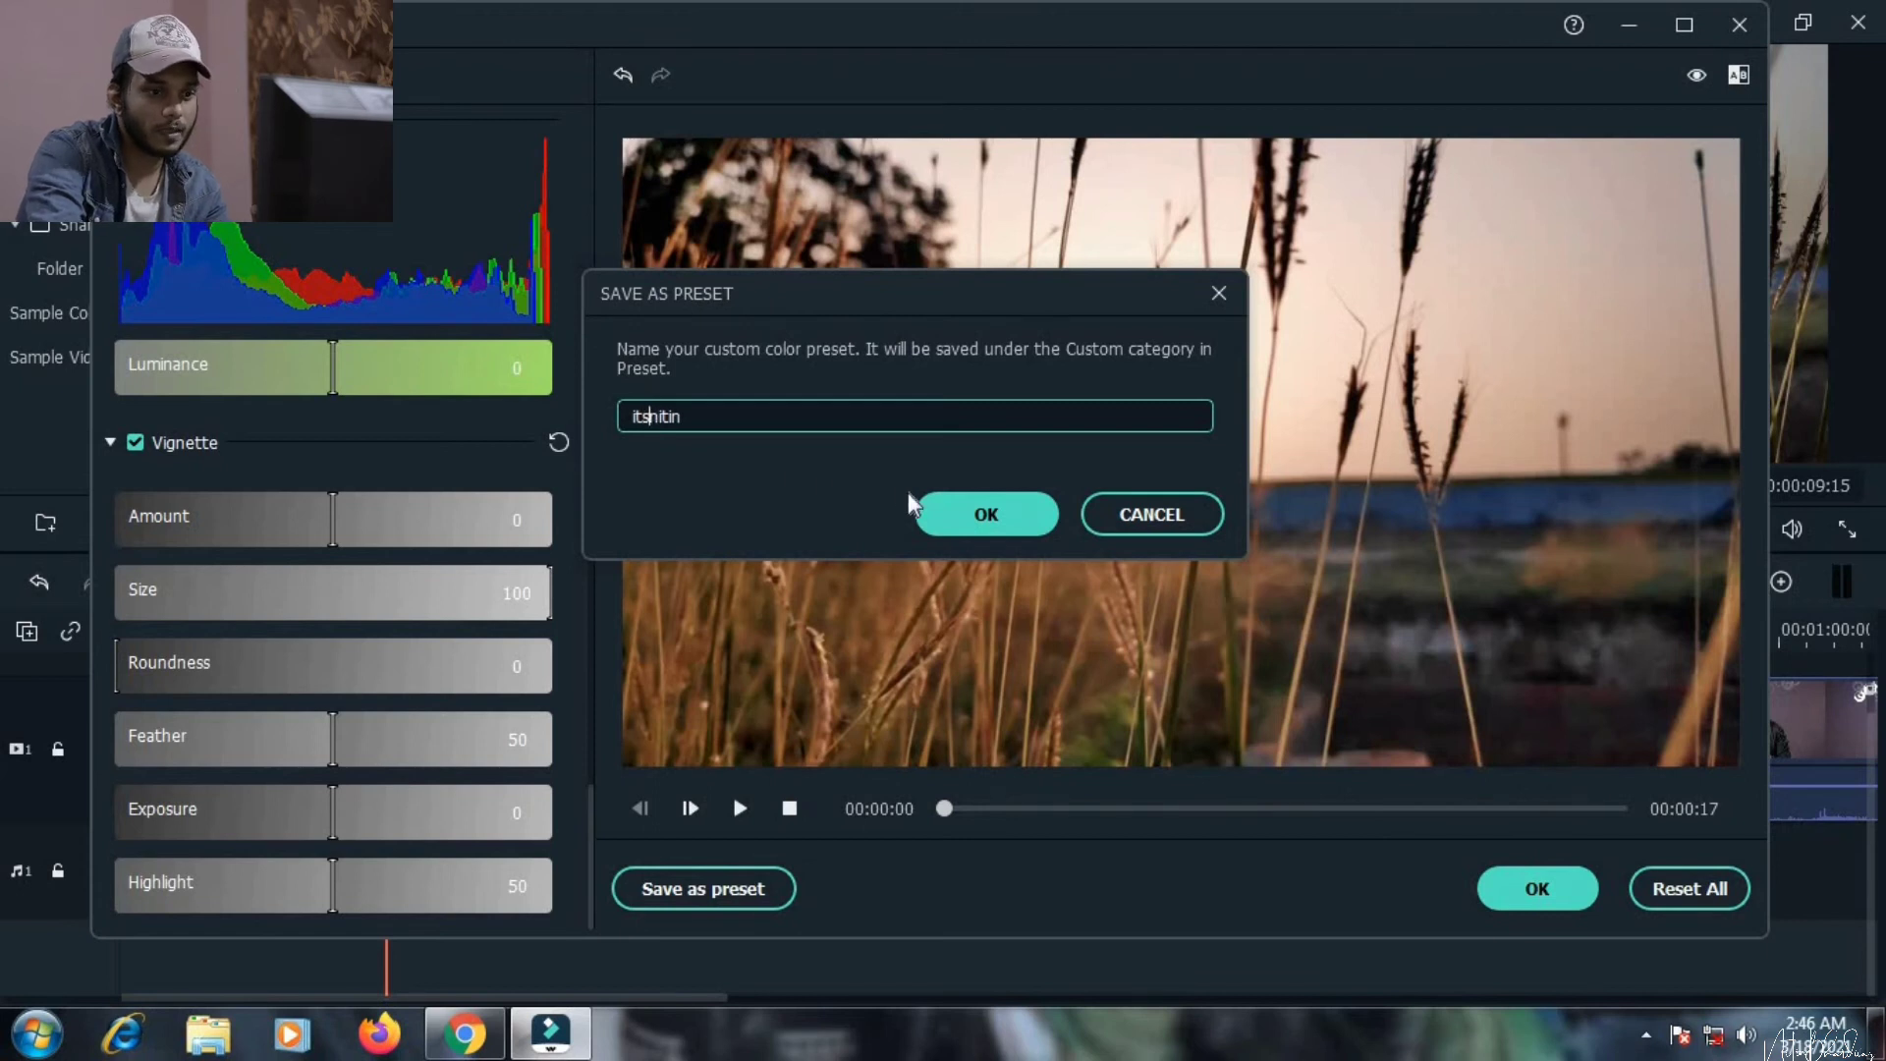
pyautogui.click(929, 509)
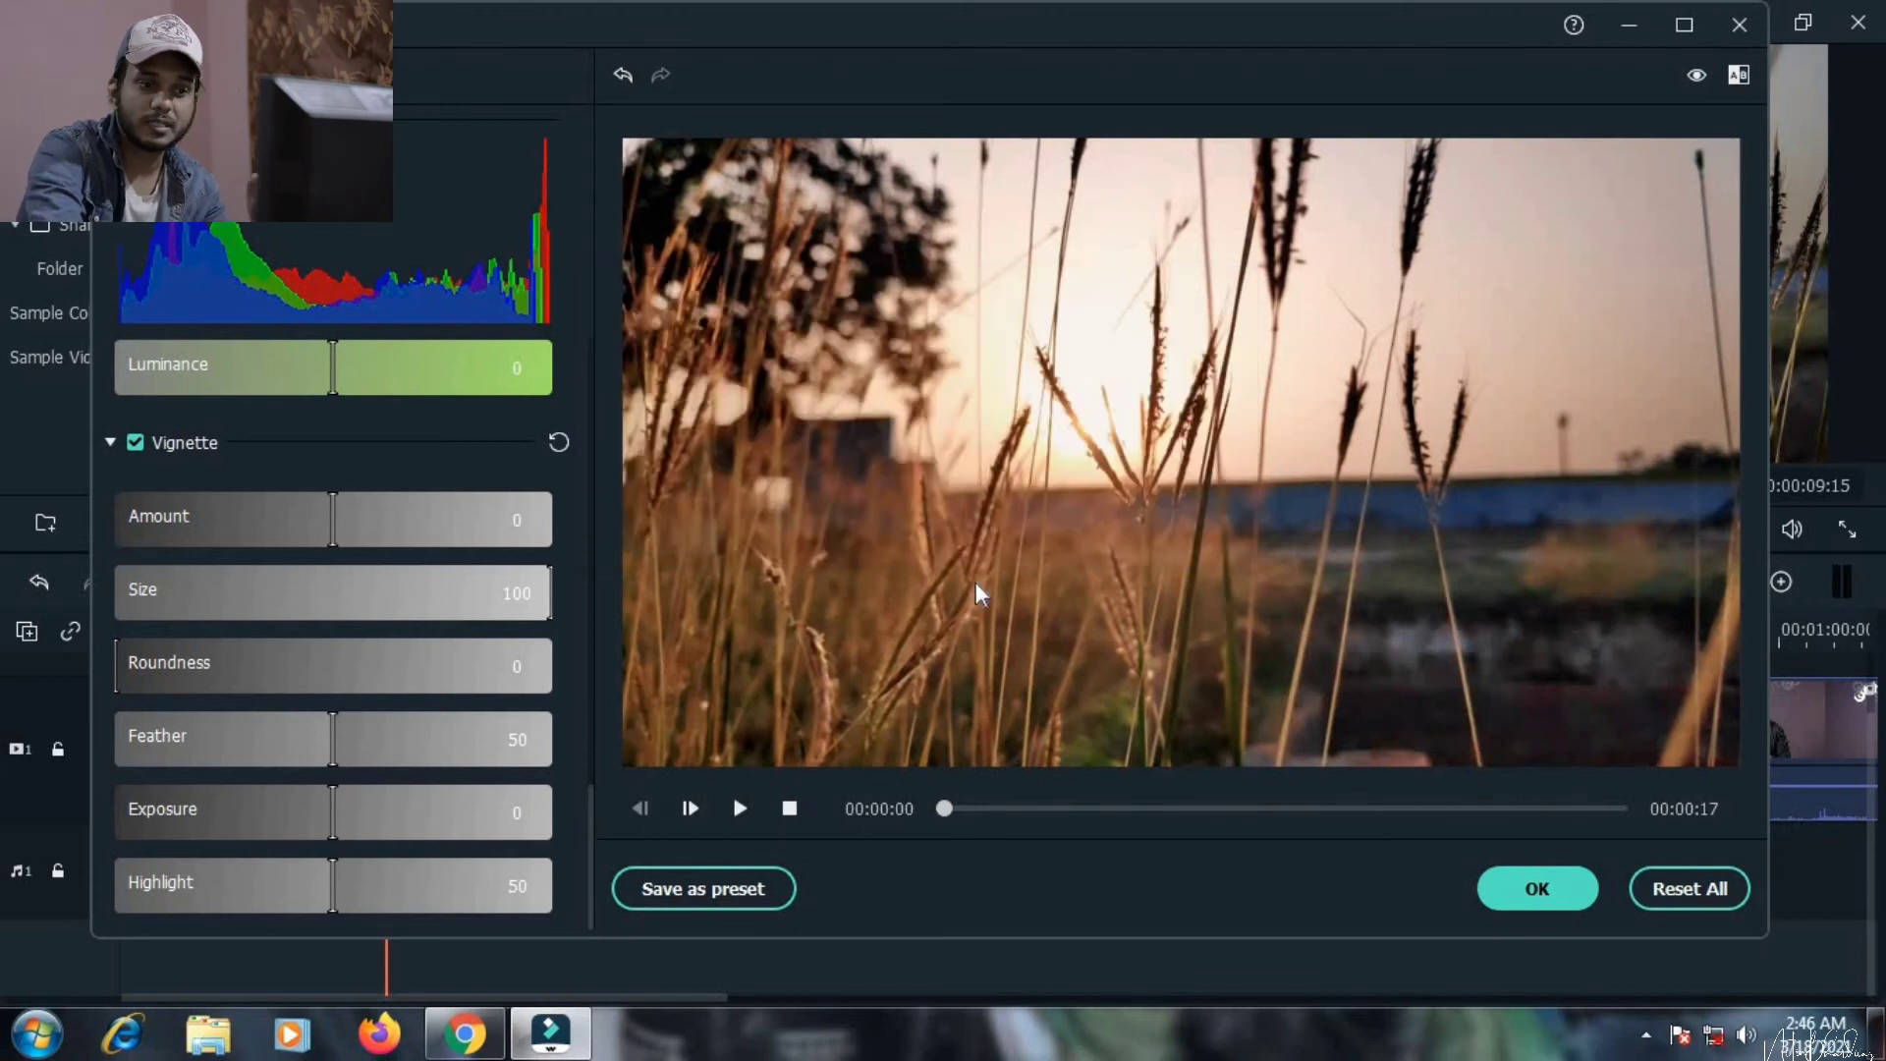
pyautogui.click(1542, 886)
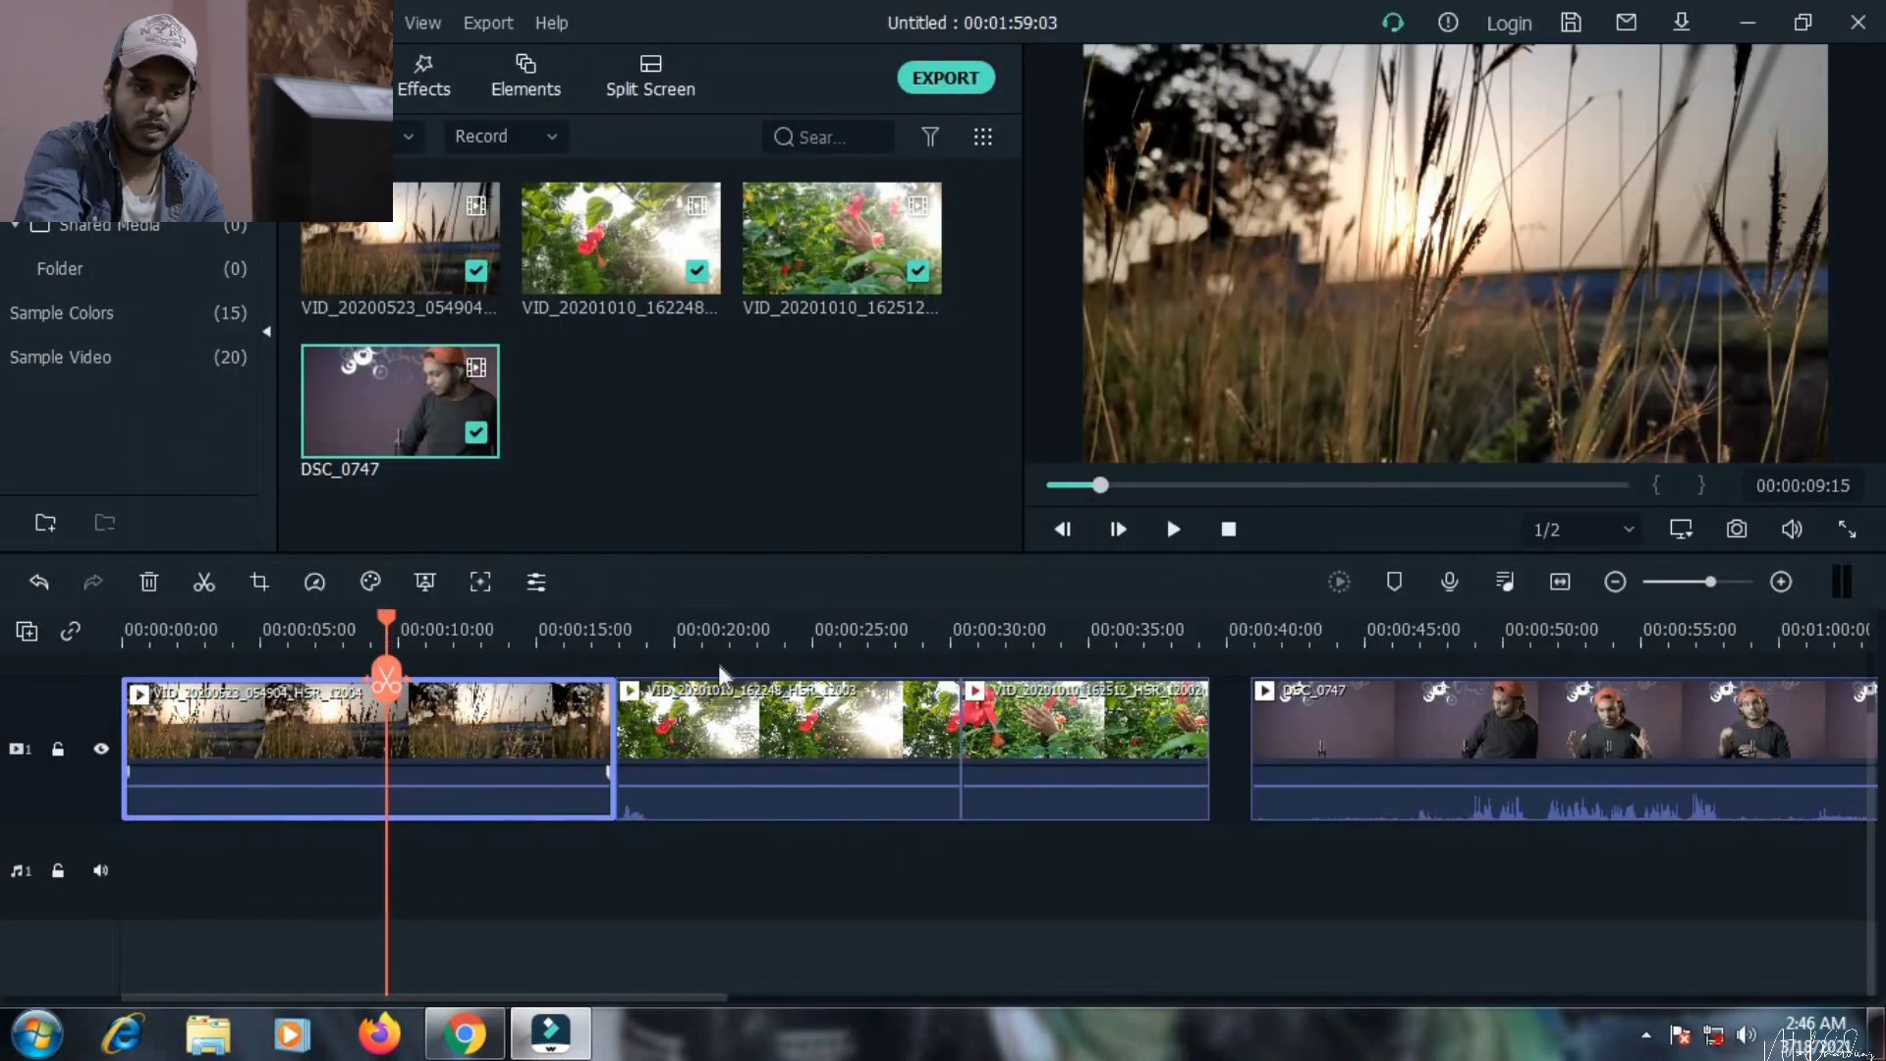
# - Select the first hibiscus clip, move the playhead into it, and open its Color Correction
pyautogui.click(774, 785)
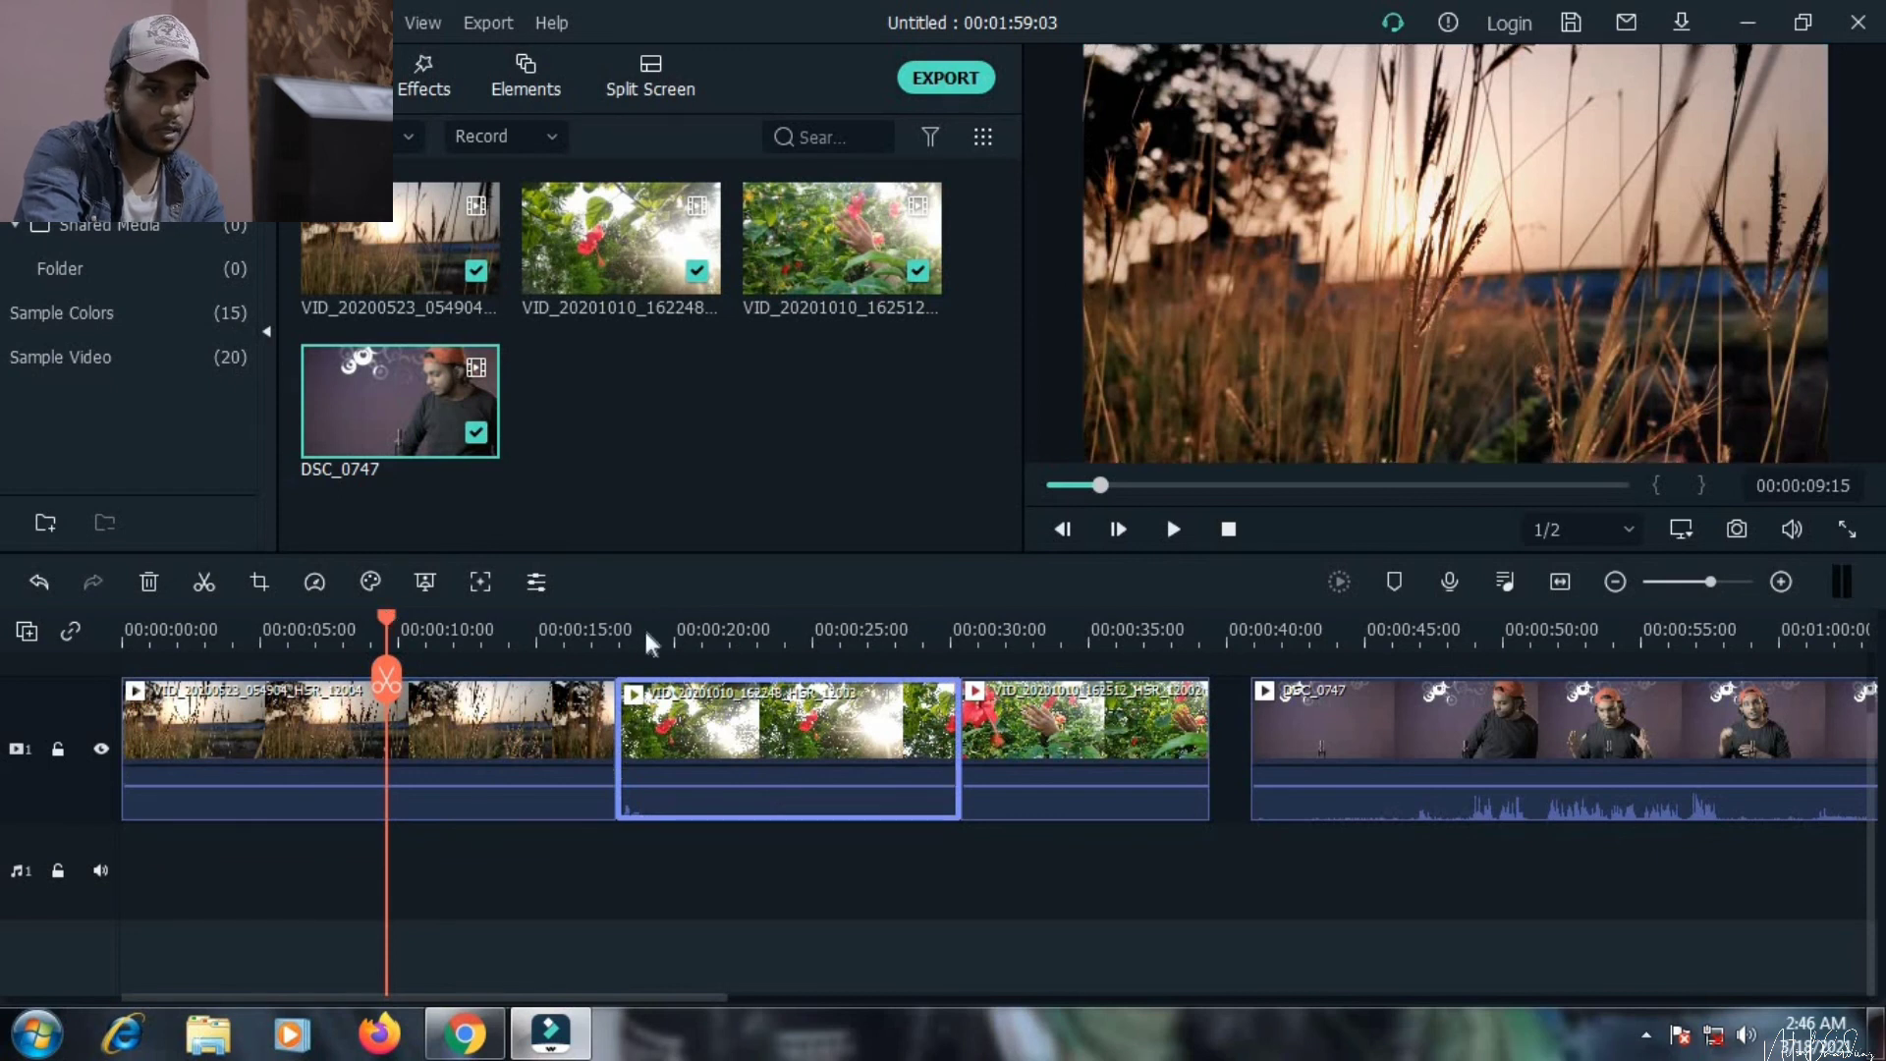
pyautogui.moveTo(772, 638); pyautogui.dragTo(842, 636)
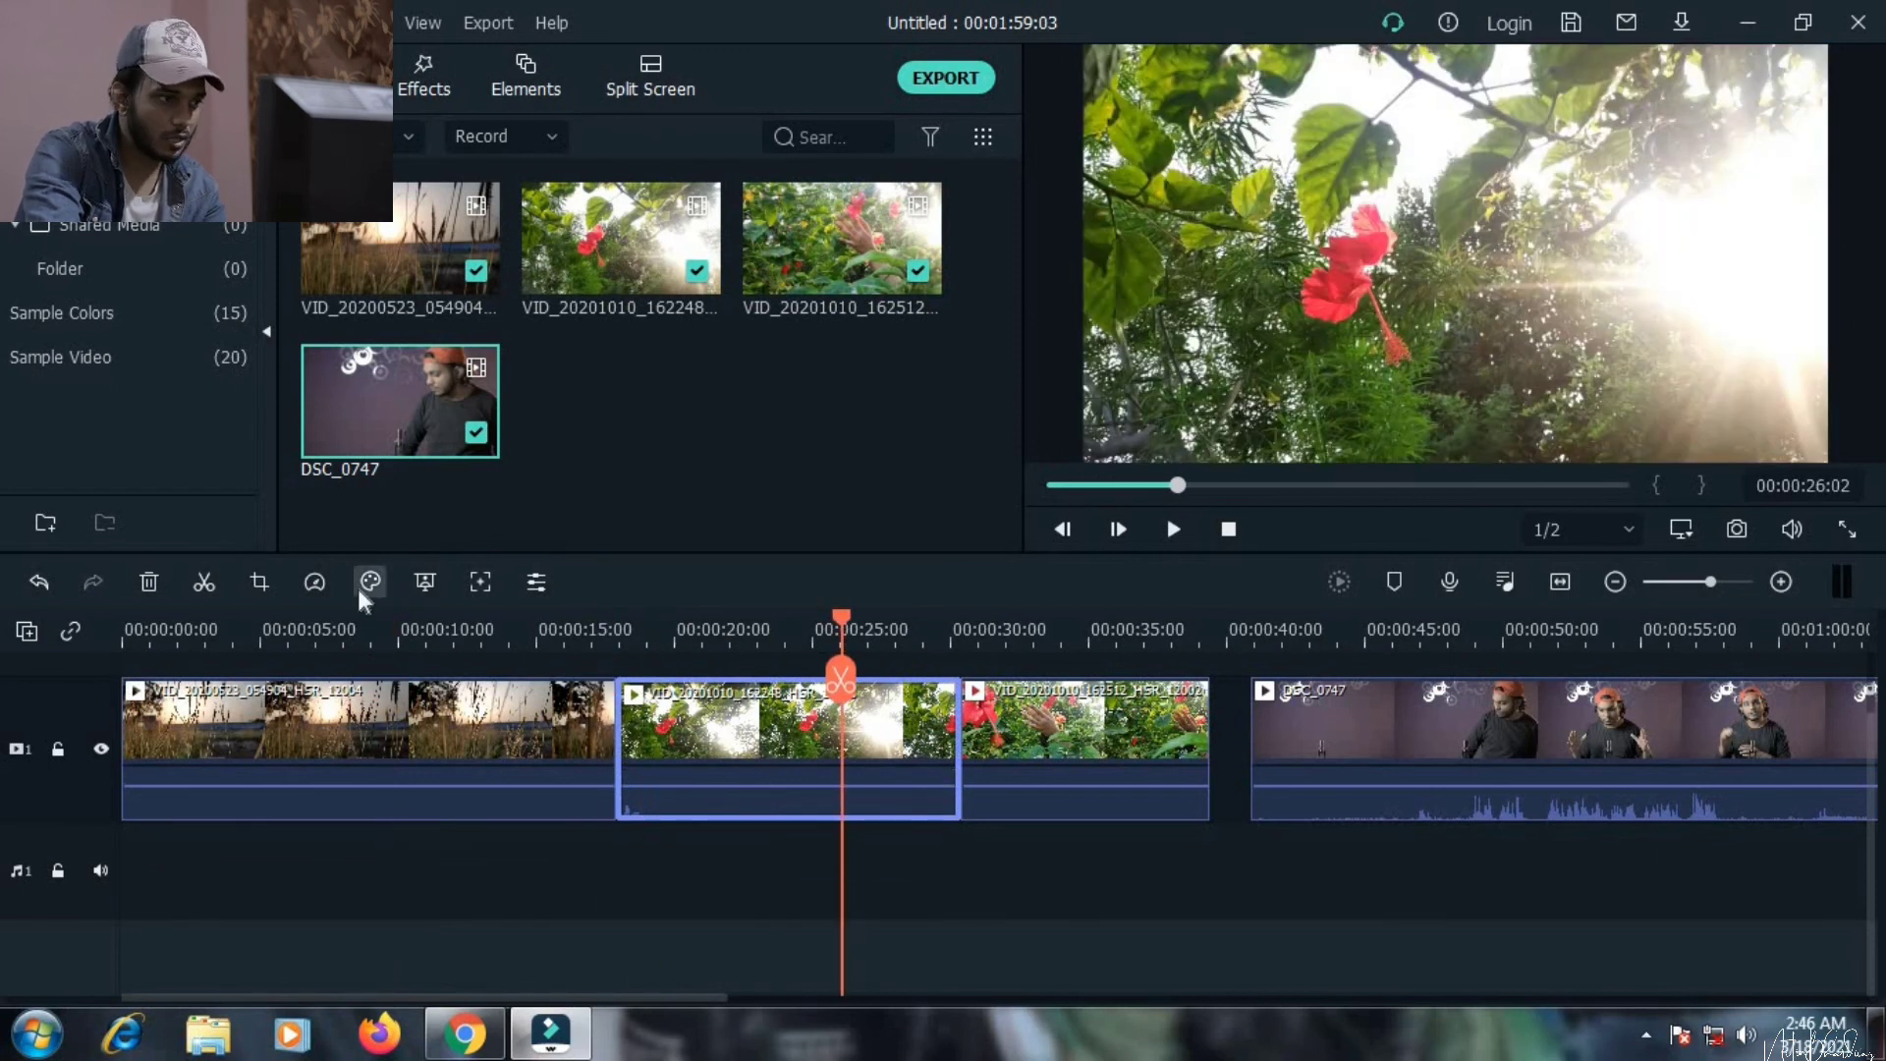
pyautogui.click(368, 585)
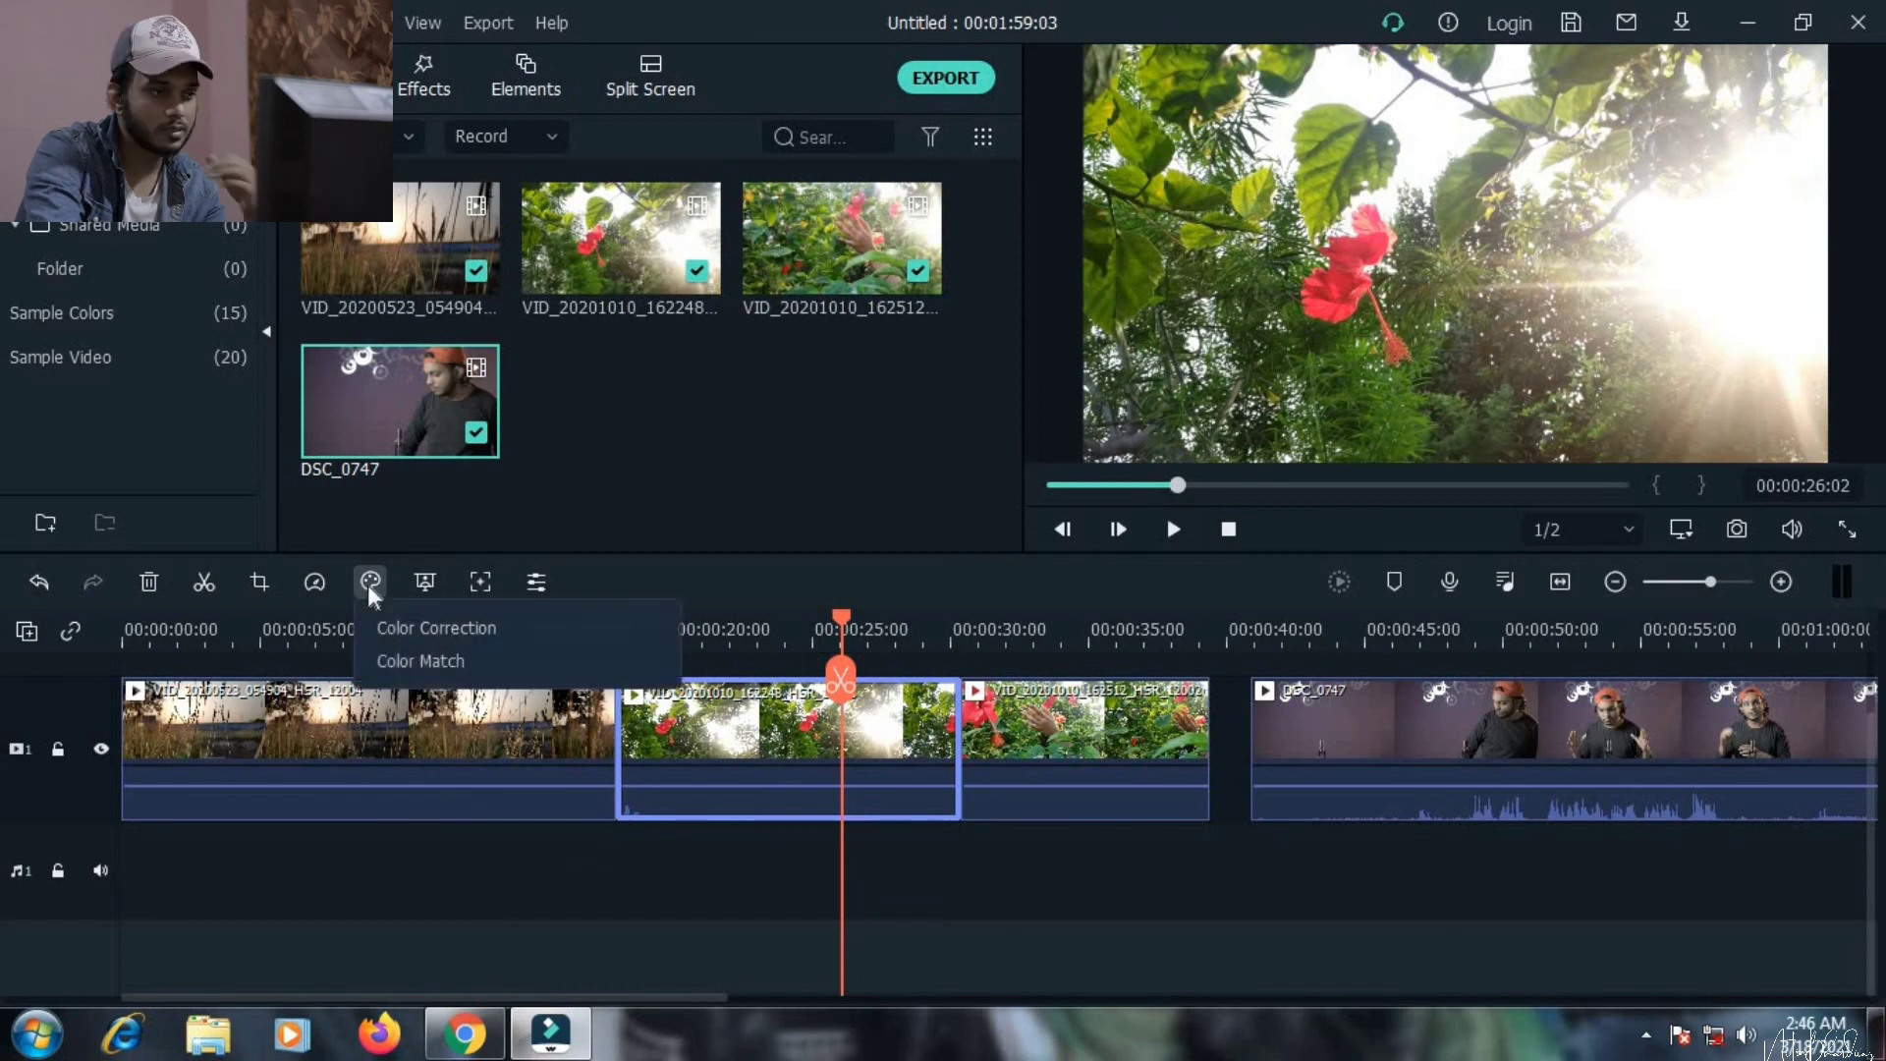
pyautogui.click(403, 627)
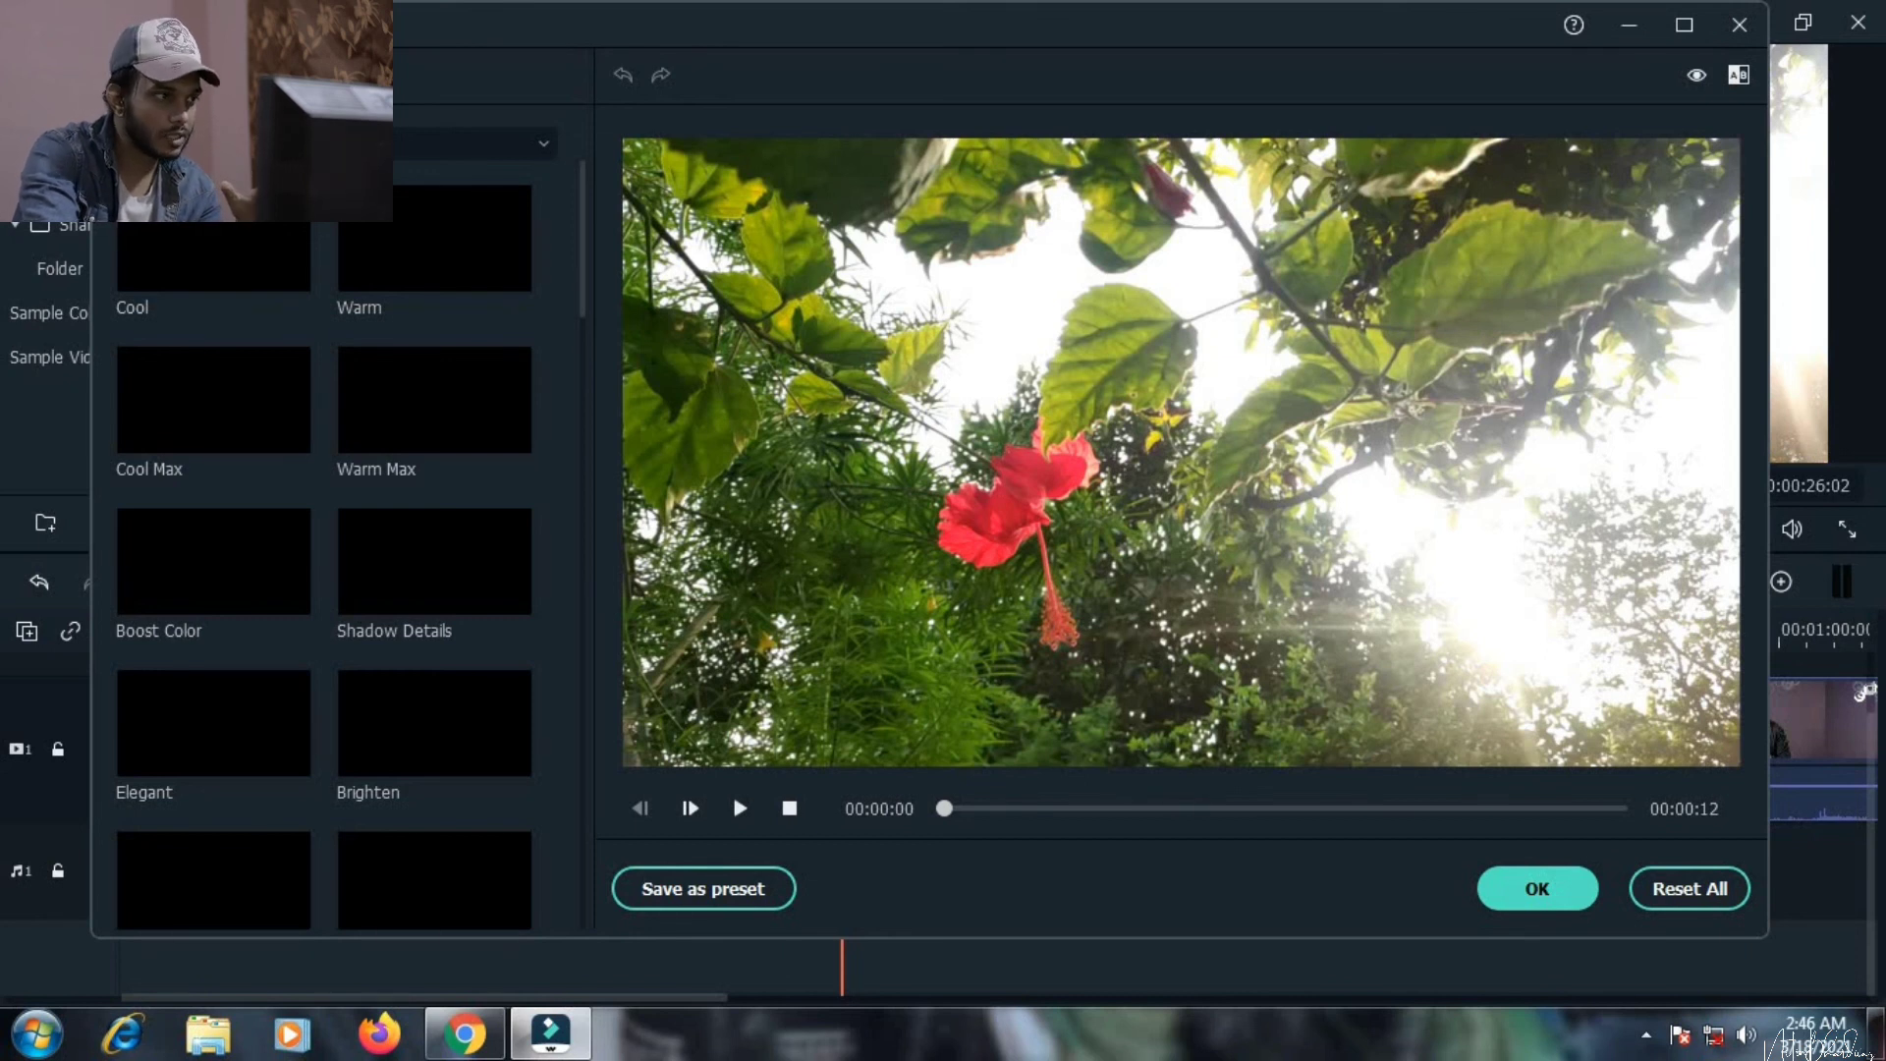
# - Switch the preset list to Custom and apply the itsnitin preset to the hibiscus clip
pyautogui.click(295, 144)
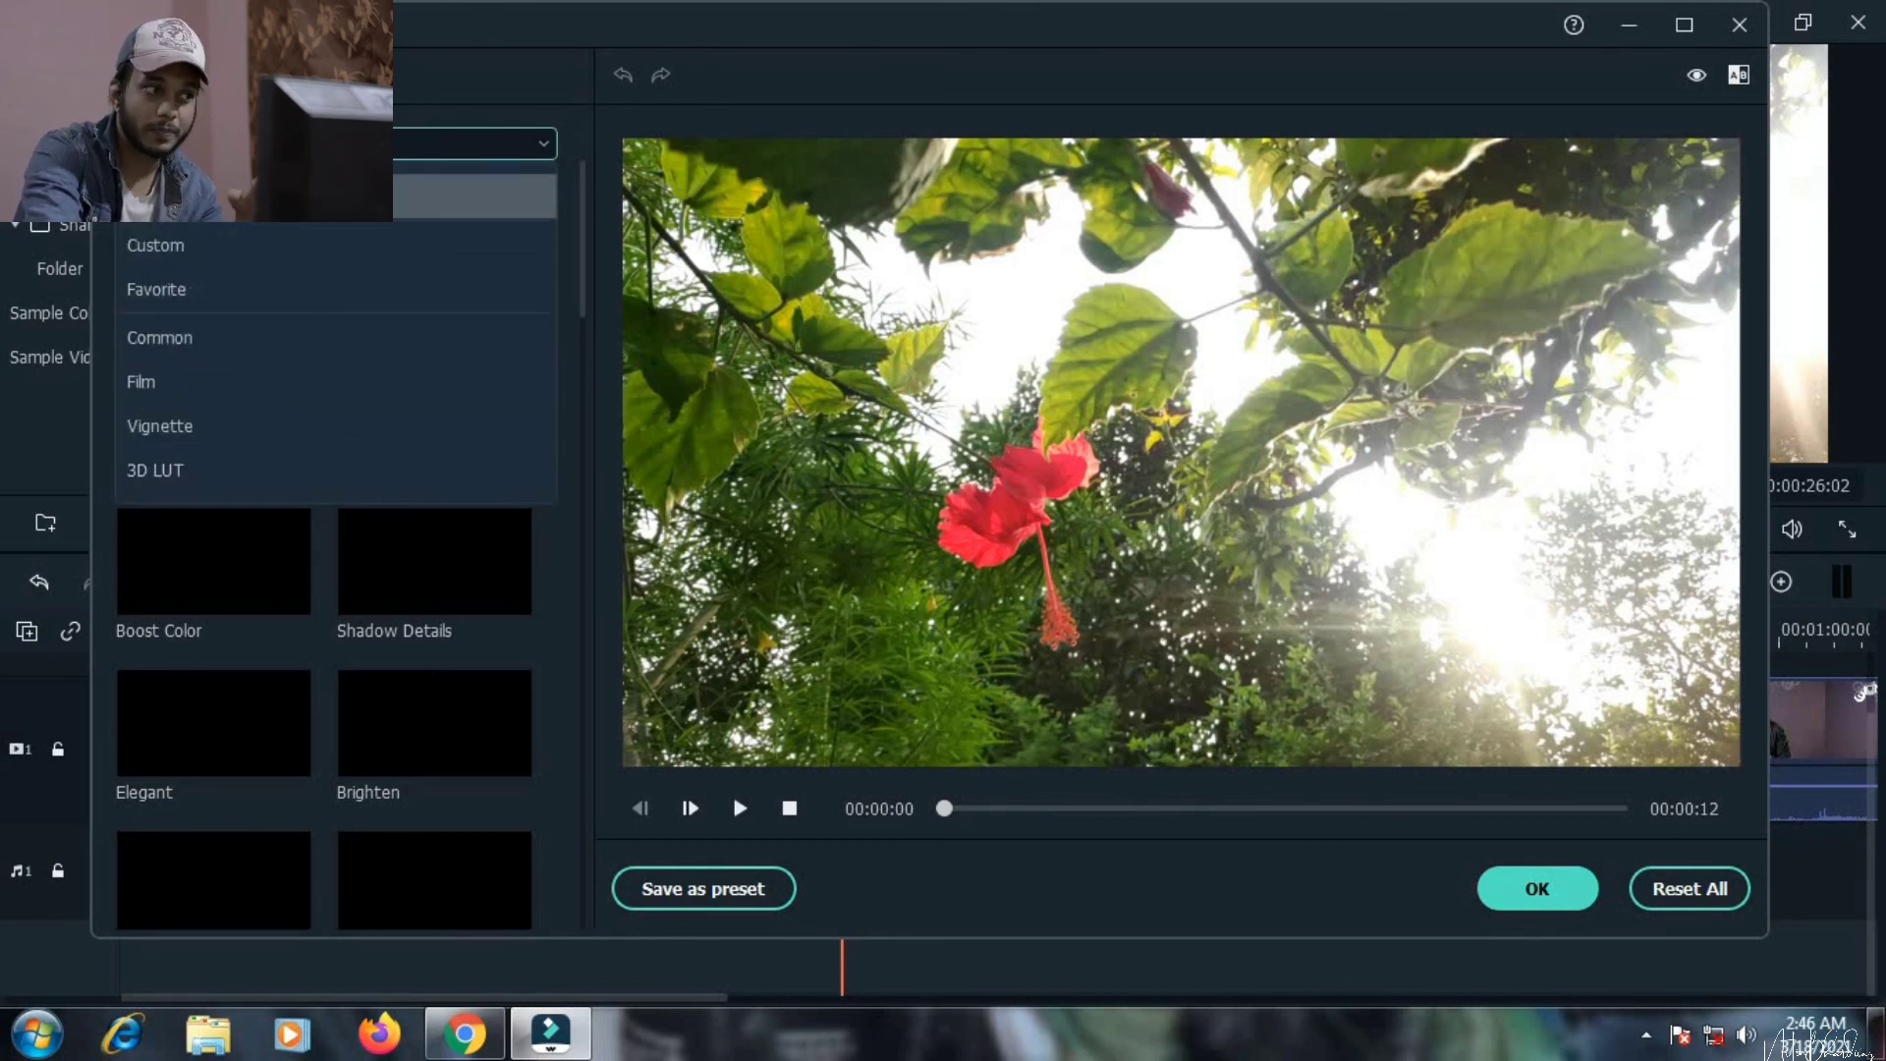
pyautogui.click(271, 258)
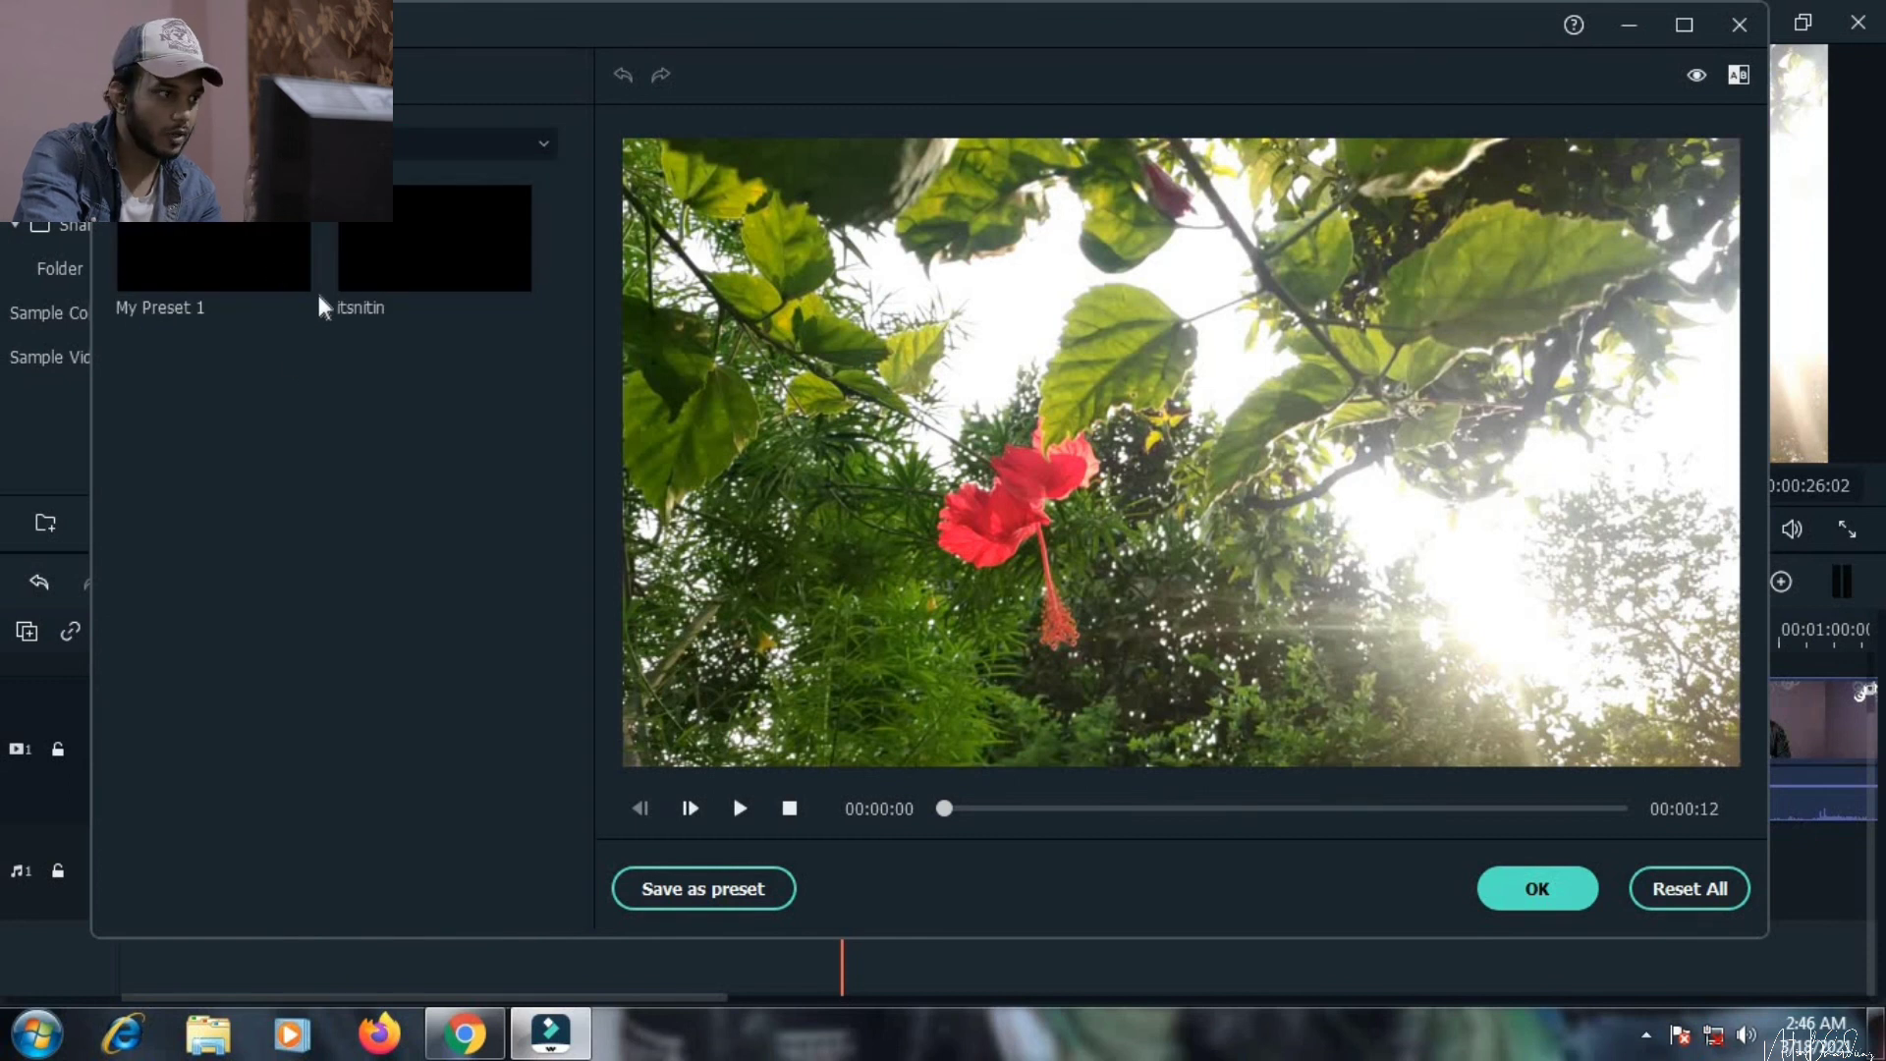
pyautogui.click(401, 271)
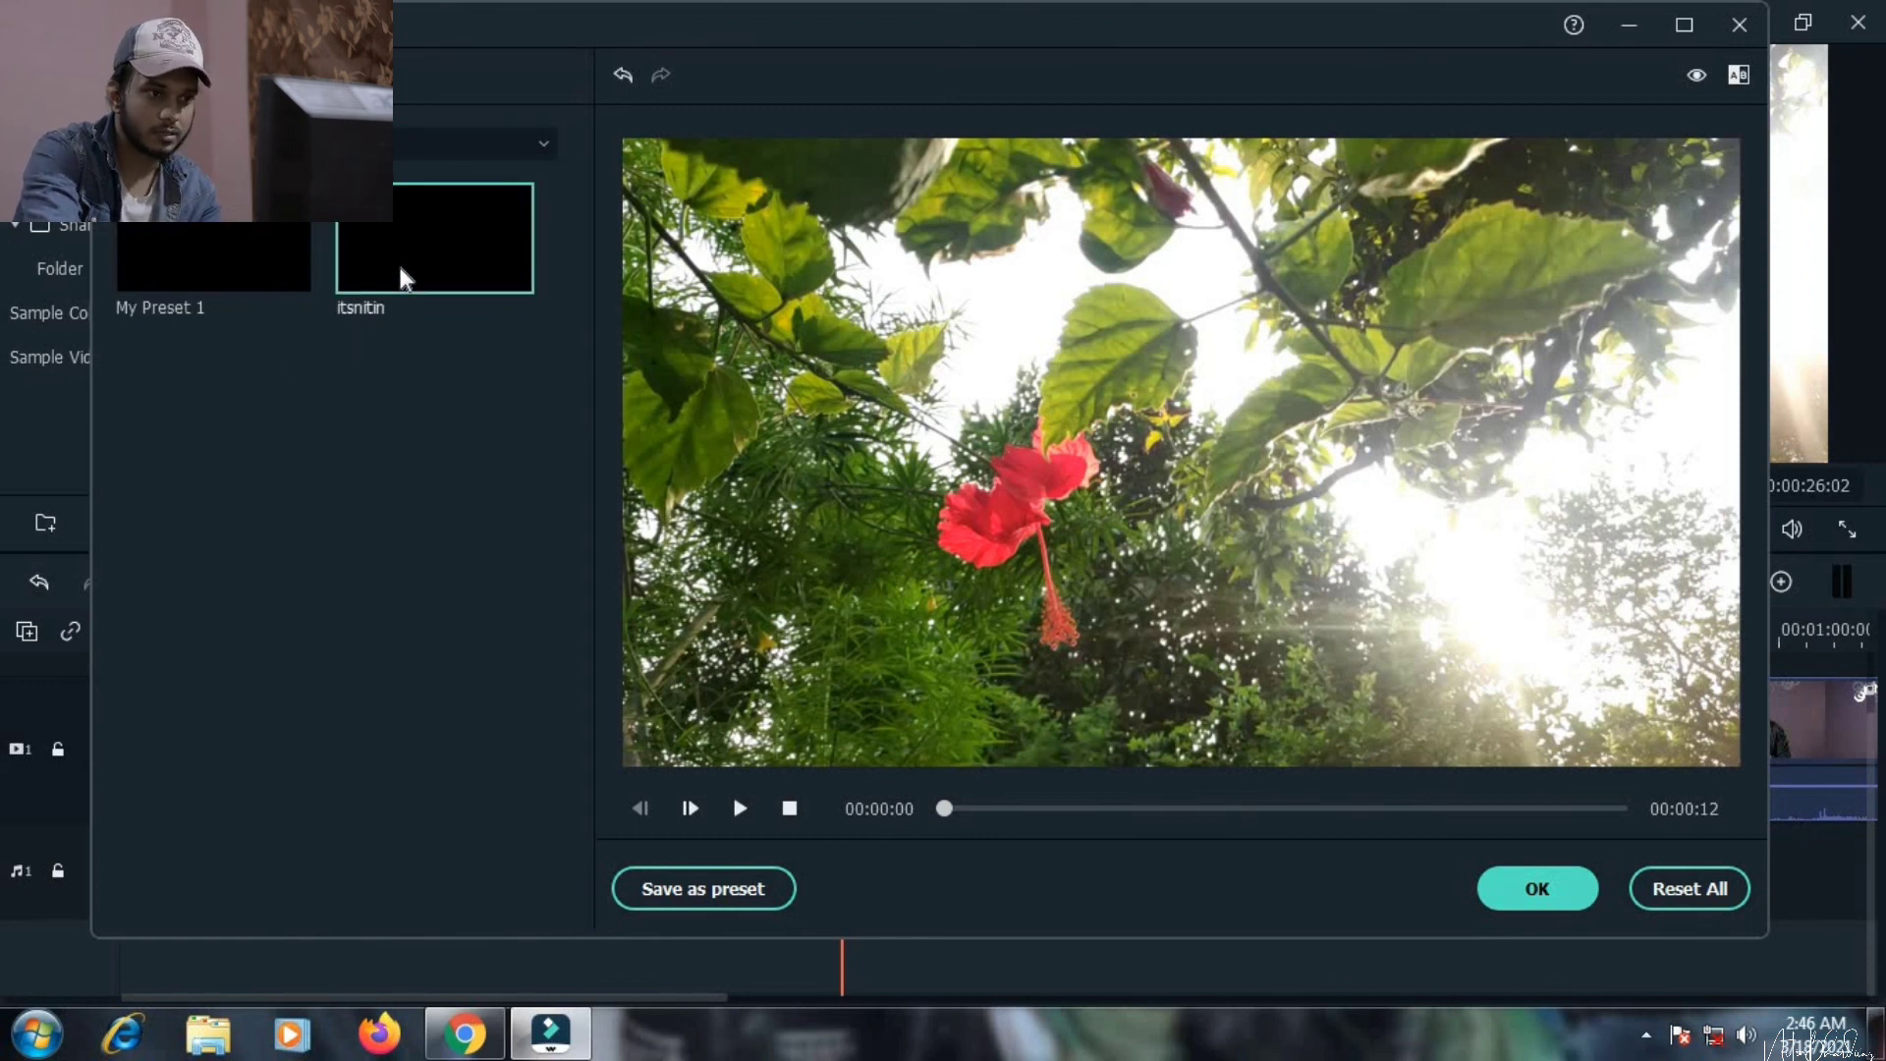